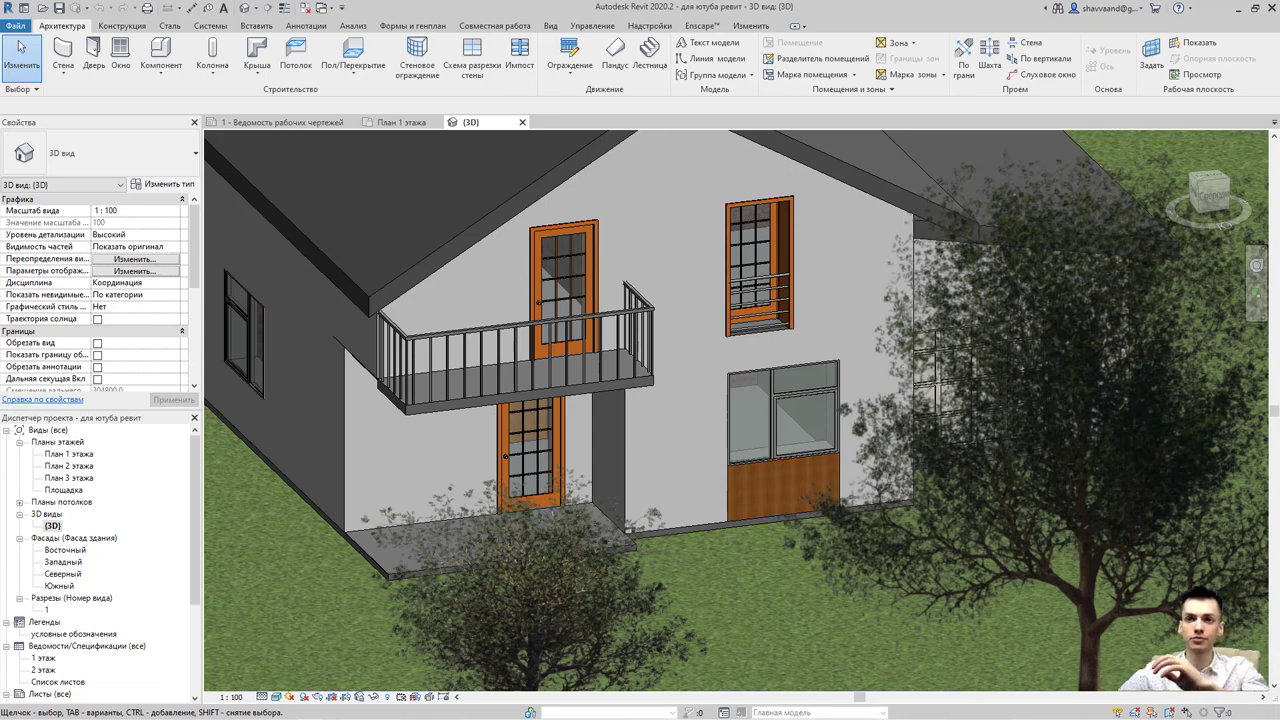
Select the large-window wall and its foundation and isolate them temporarily.
left_click(701, 528)
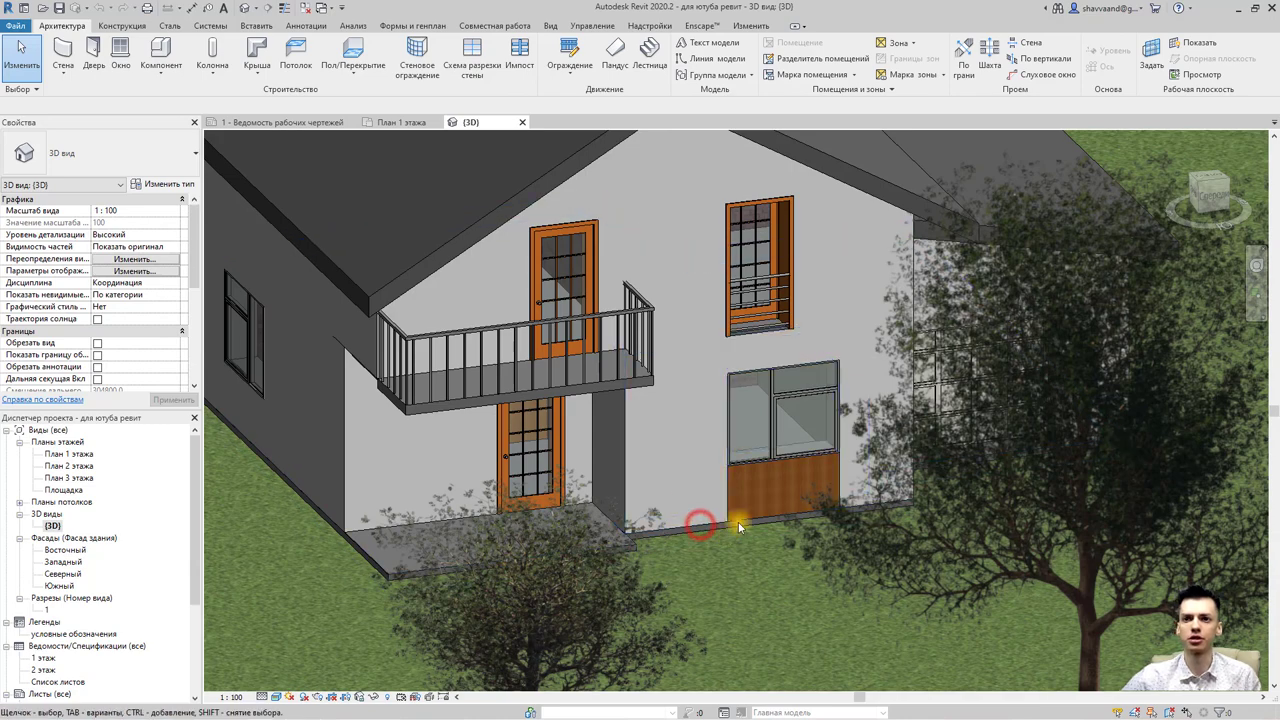
left_click(700, 524)
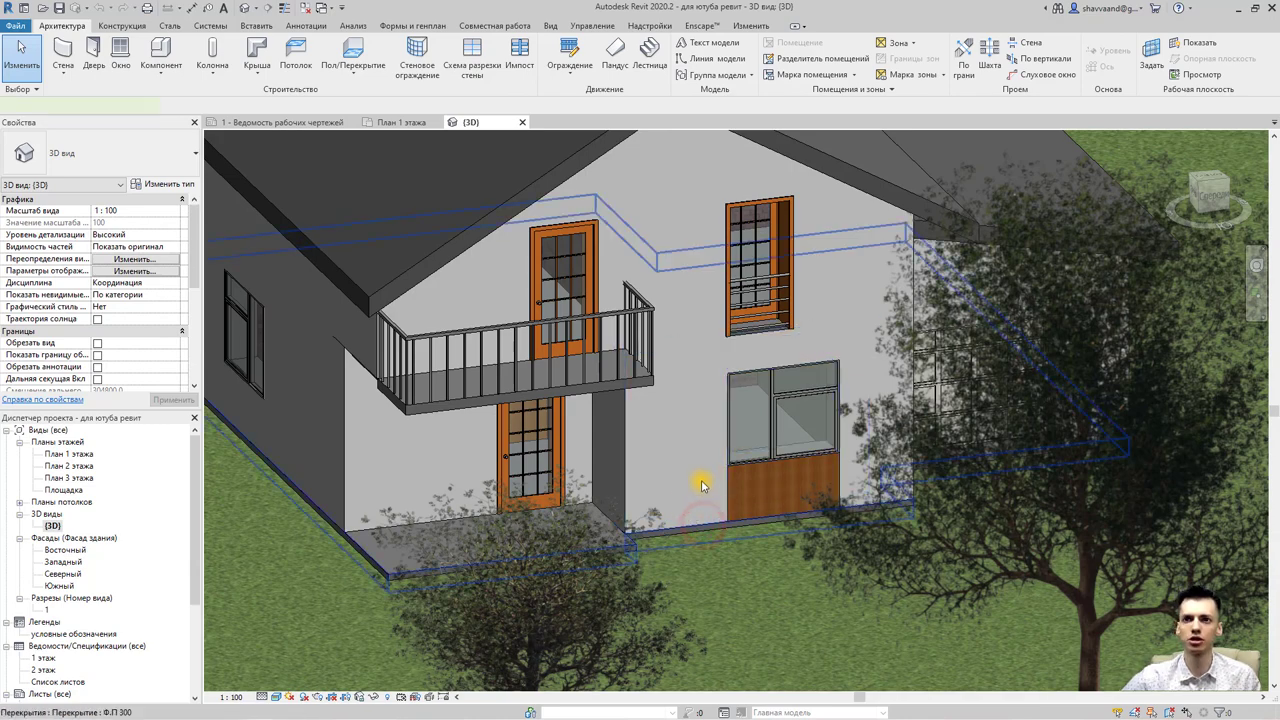
left_click_drag(694, 472, 703, 525)
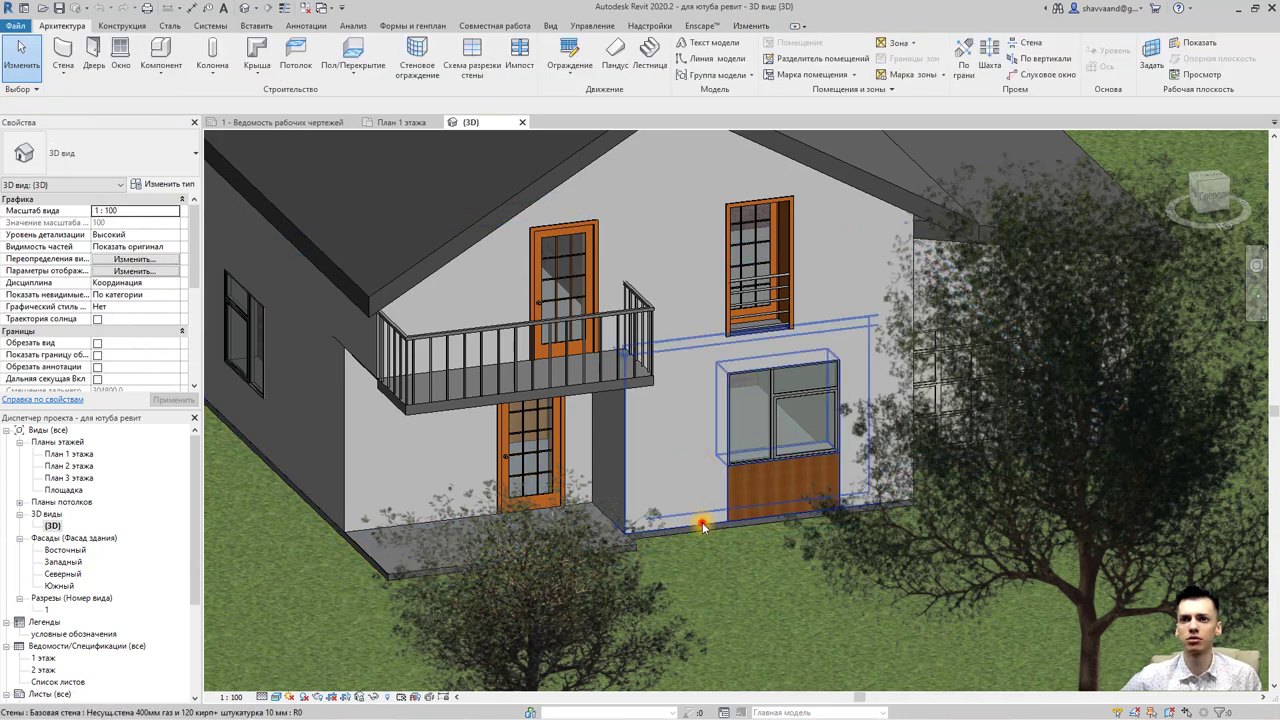
left_click(701, 524)
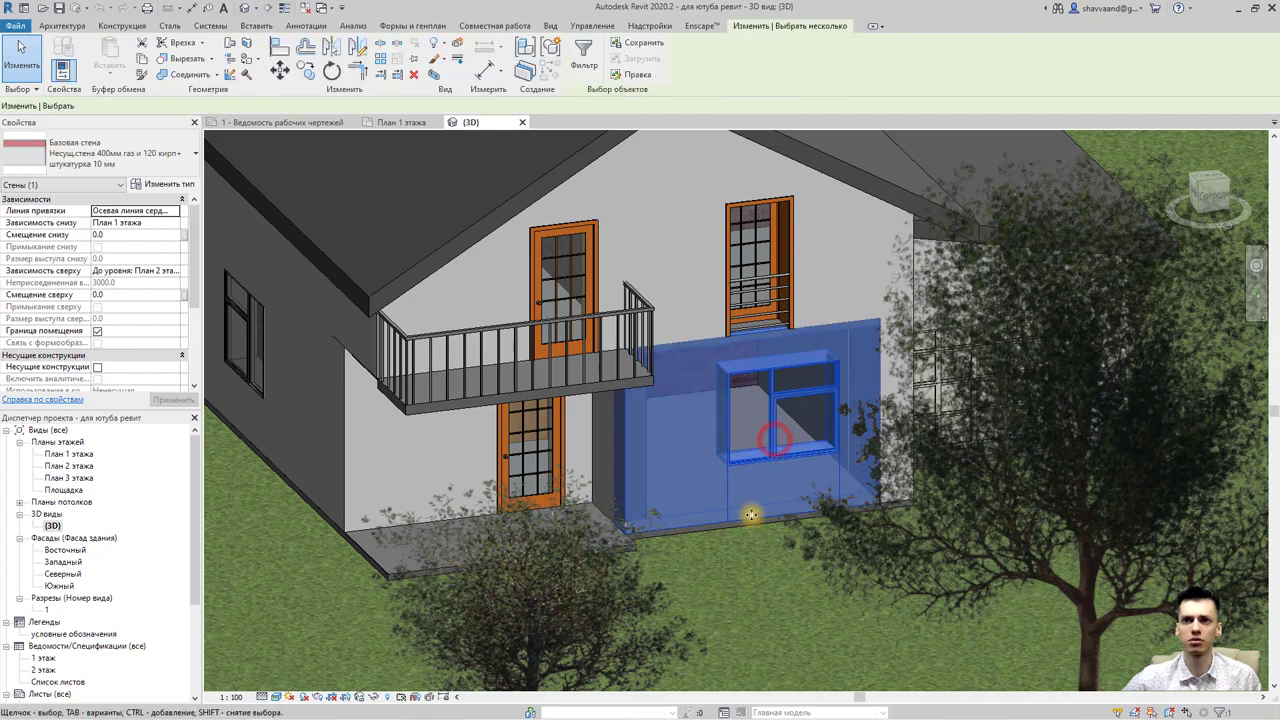
left_click(704, 518, "ctrl")
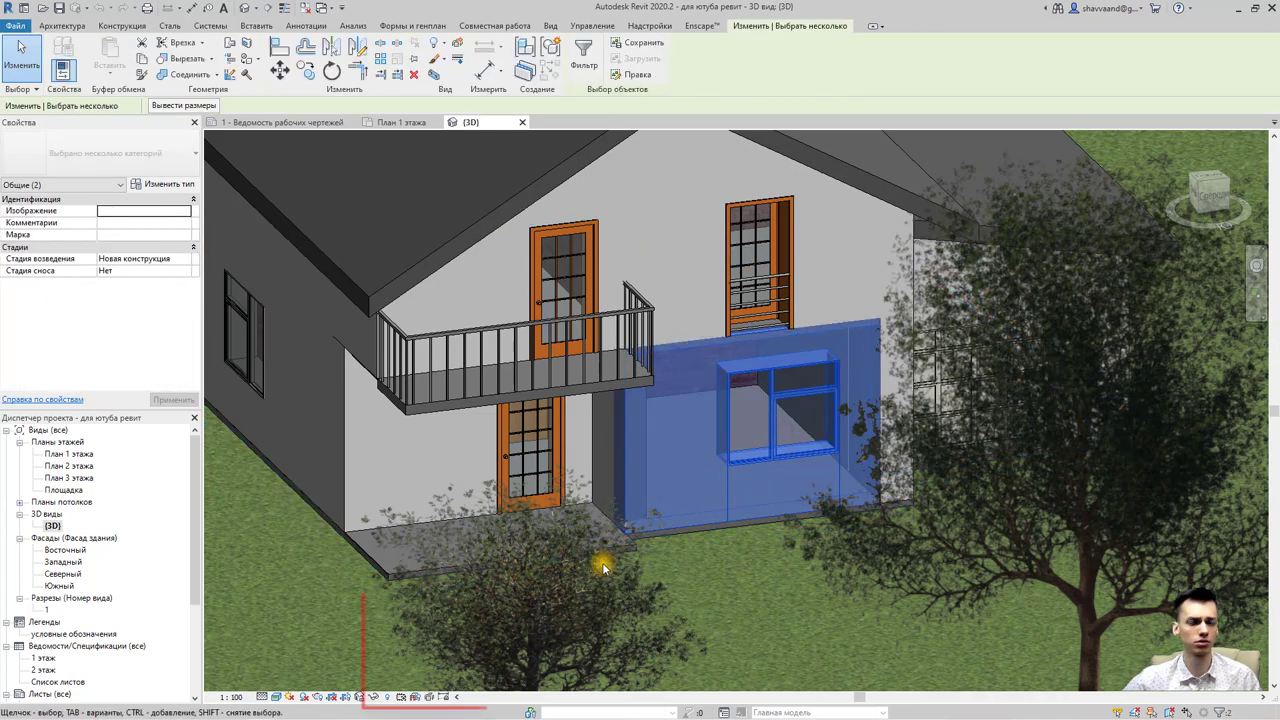
left_click(373, 697)
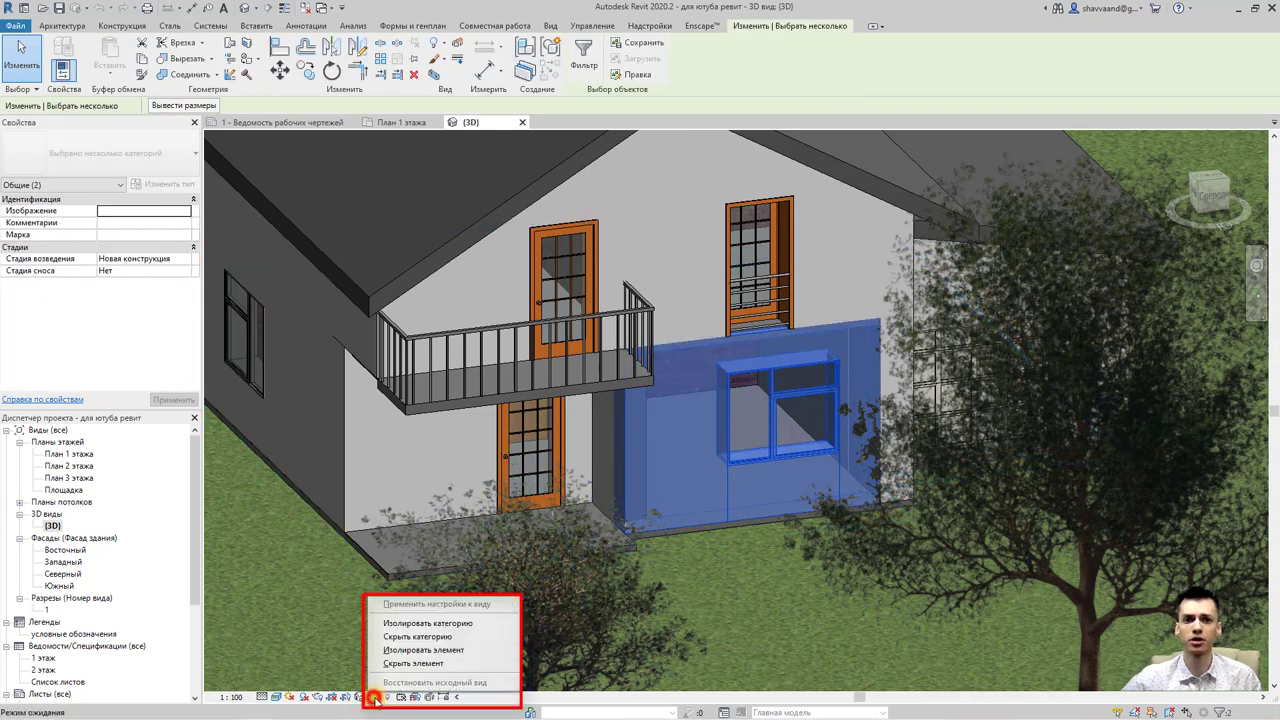
left_click(409, 650)
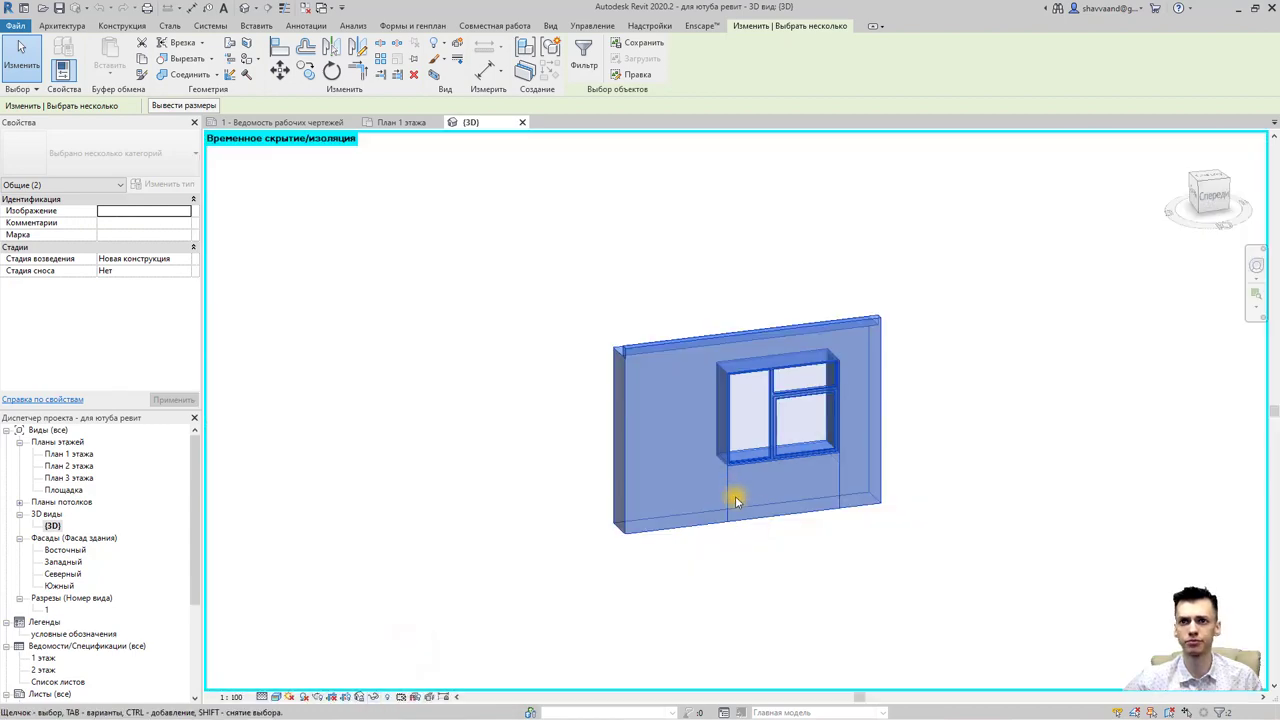
Clear the selection and zoom and orbit in close on the wood-panelled window.
scroll(735, 414, "up", 3)
scroll(837, 531, "up", 5)
left_click(854, 540)
mouse_move(854, 545)
middle_mouse_down("shift")
mouse_move(858, 590)
mouse_move(651, 594)
mouse_move(763, 571)
middle_mouse_up("shift")
scroll(760, 572, "down", 2)
scroll(760, 572, "up", 2)
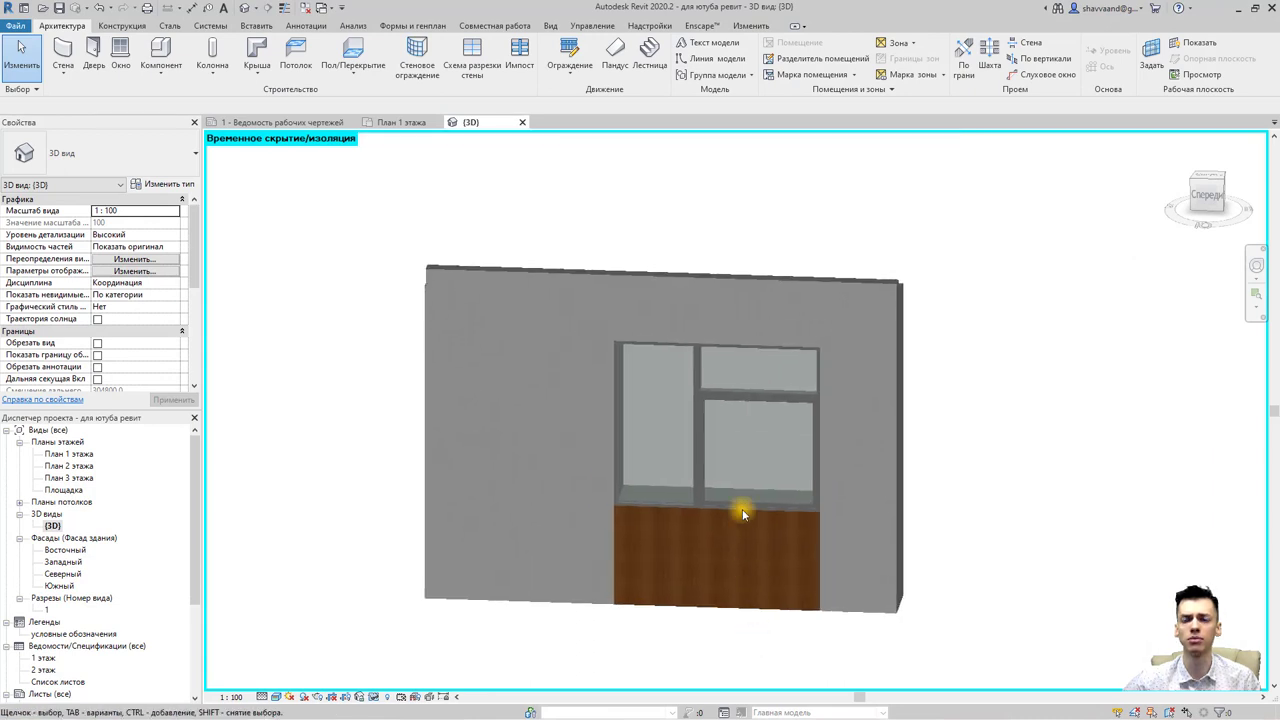
scroll(740, 511, "up", 2)
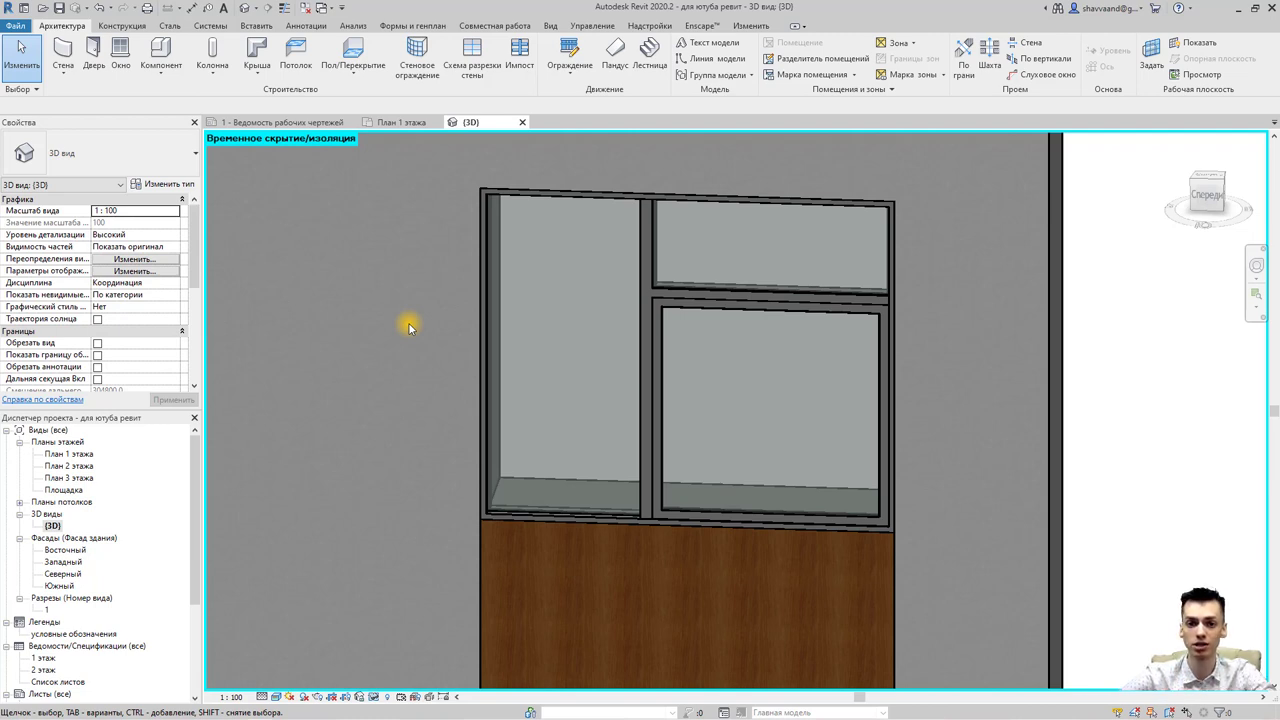
Start an in-place model, pick Обобщенные модели, then close the category dialog.
left_click(158, 70)
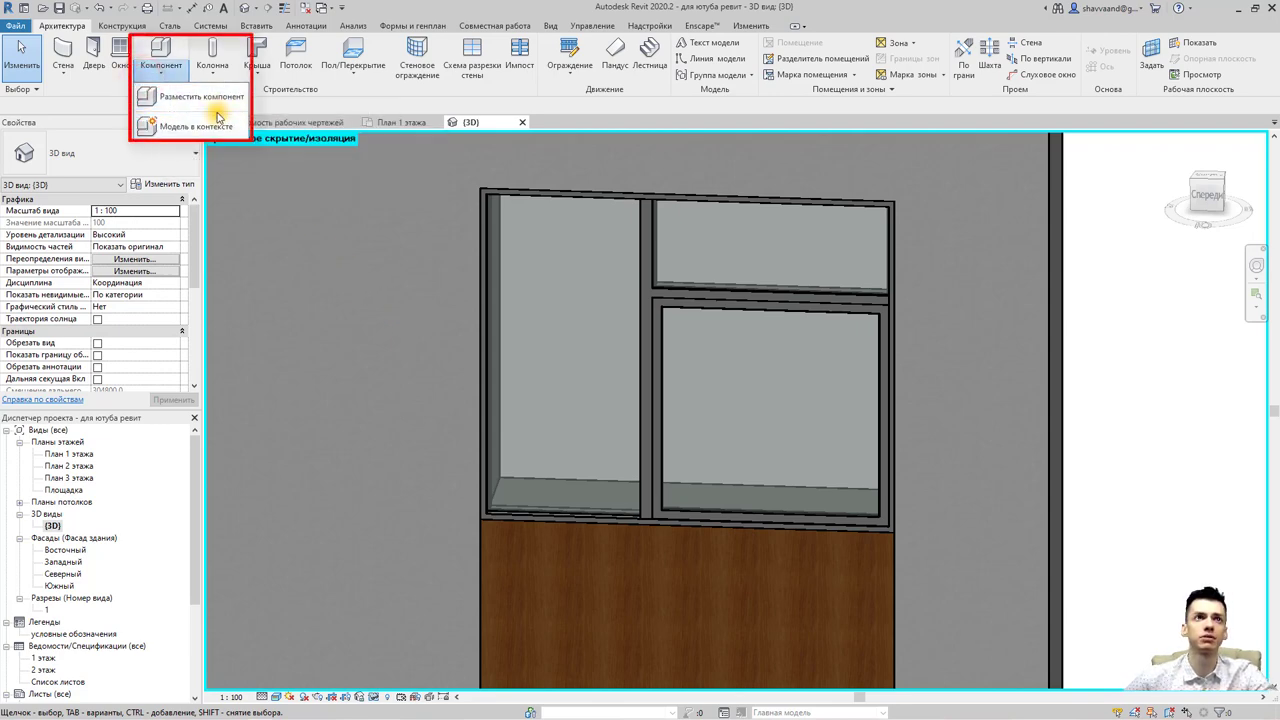
left_click(222, 130)
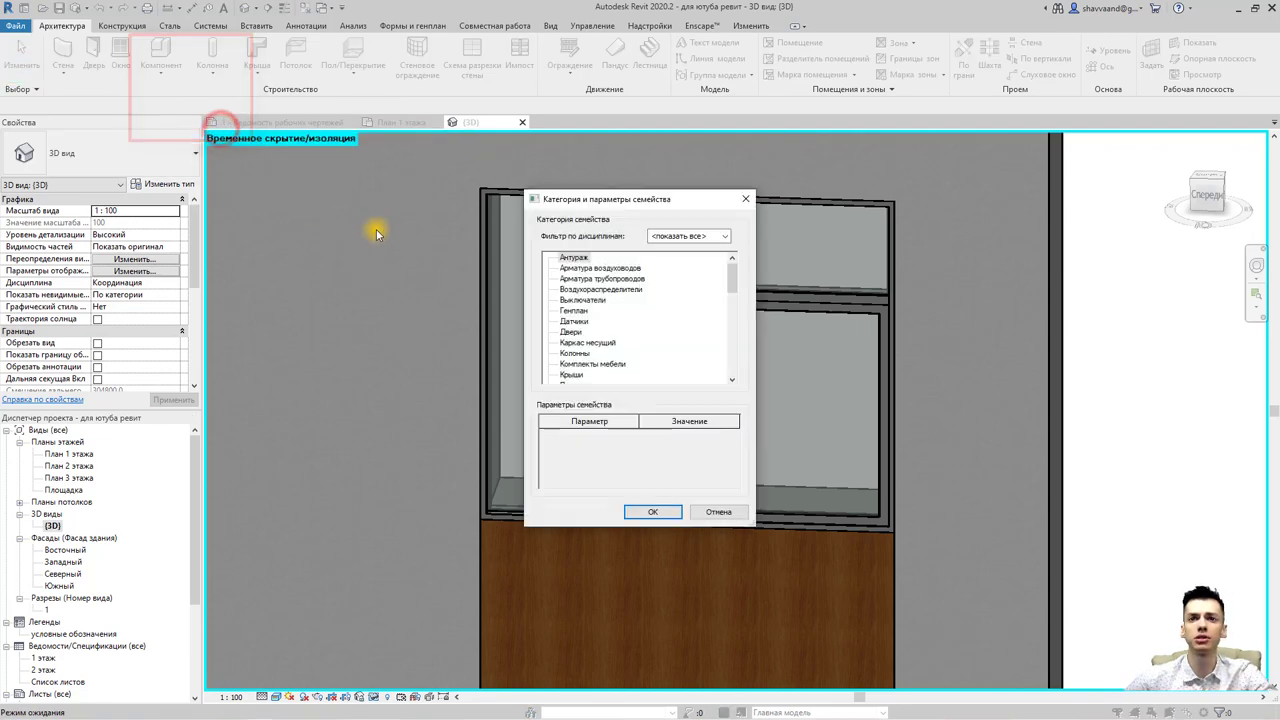
scroll(680, 300, "down", 3)
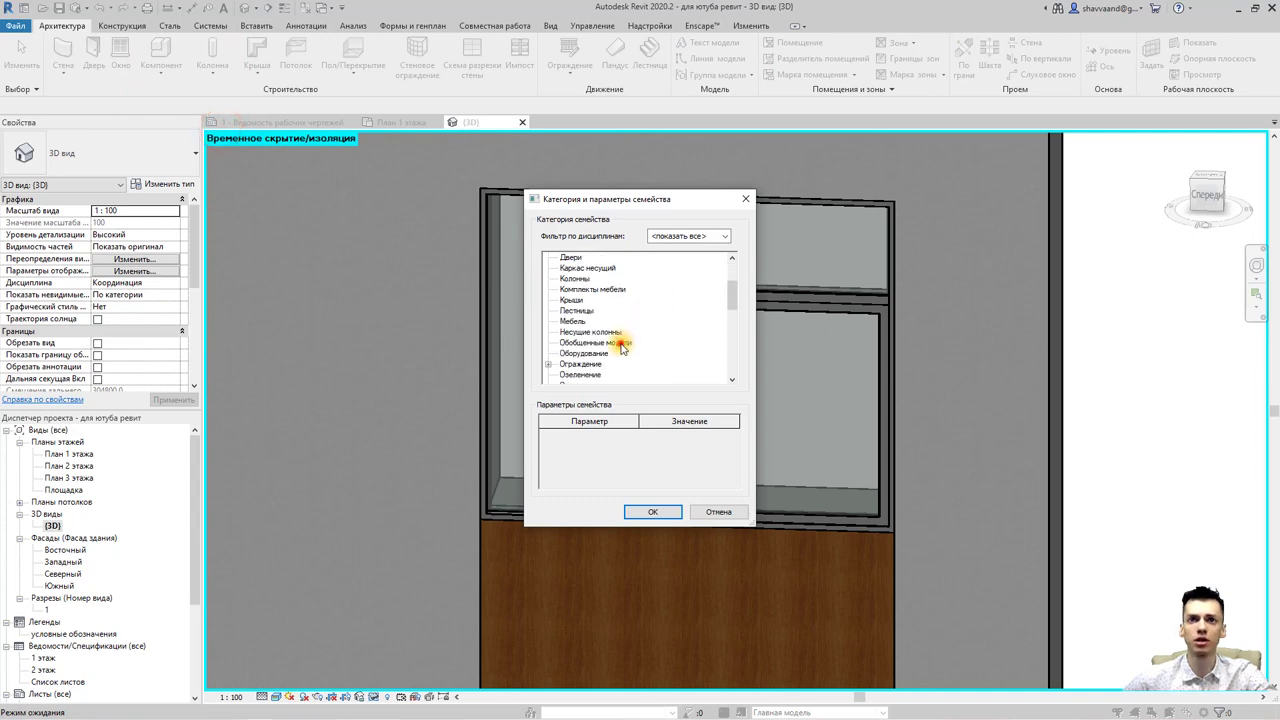
left_click(620, 343)
left_click(745, 199)
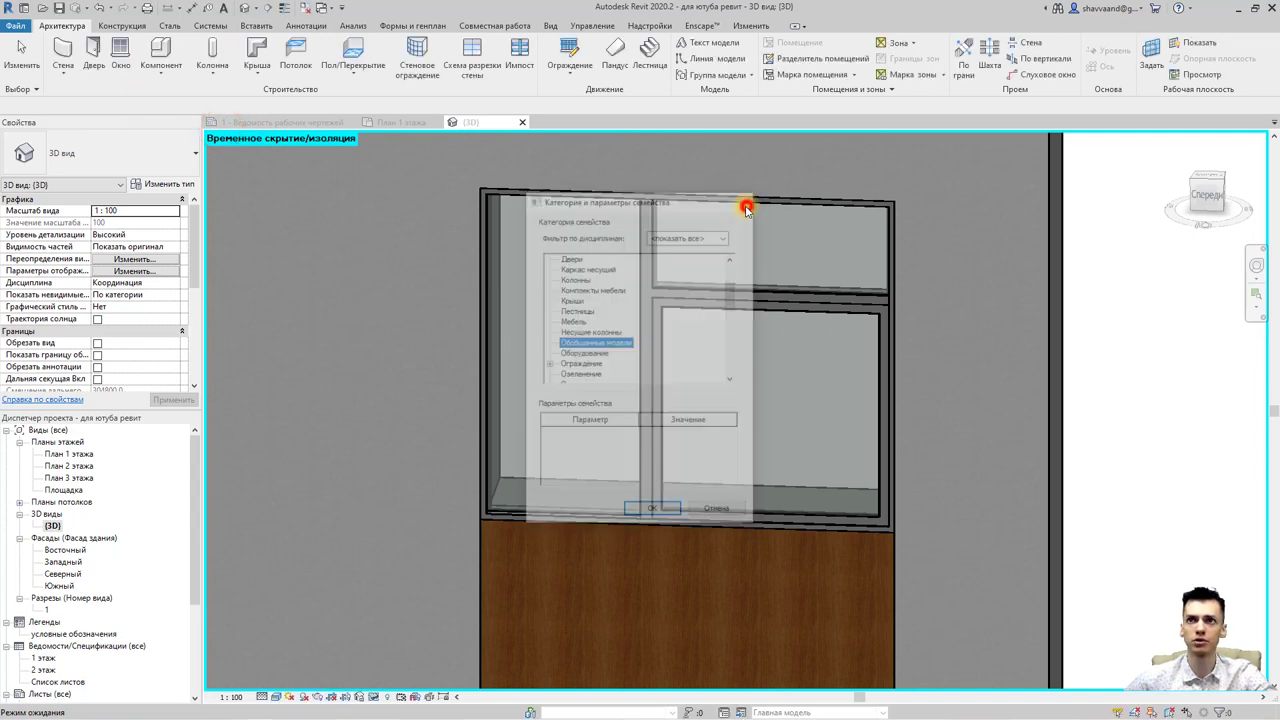
Restart Model In-Place and confirm Обобщенные модели as the family category.
left_click(161, 72)
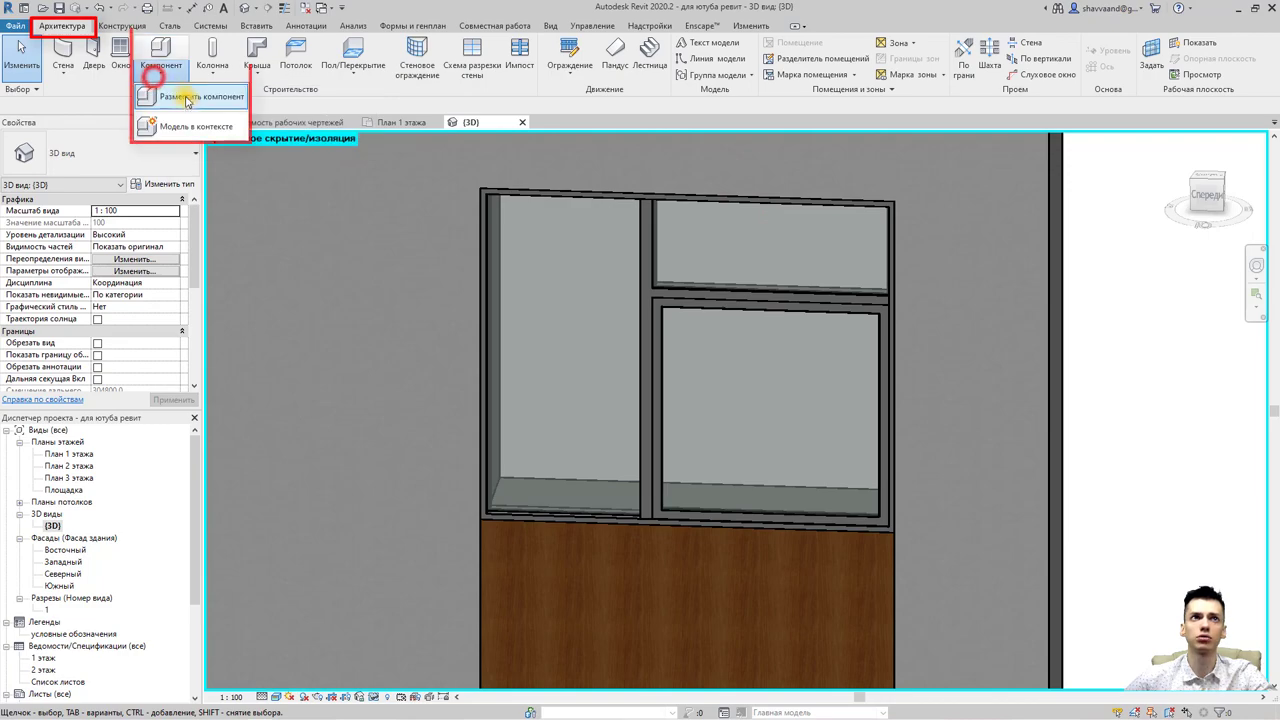
left_click(200, 132)
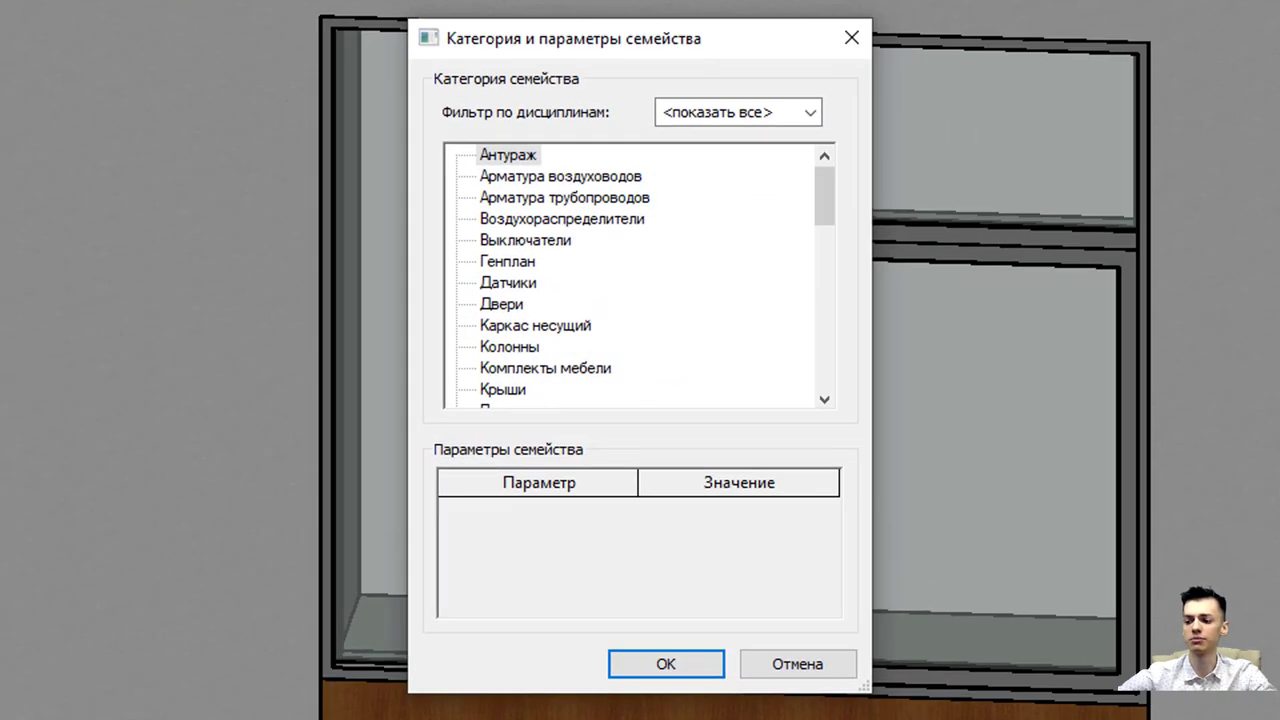
scroll(540, 300, "down", 3)
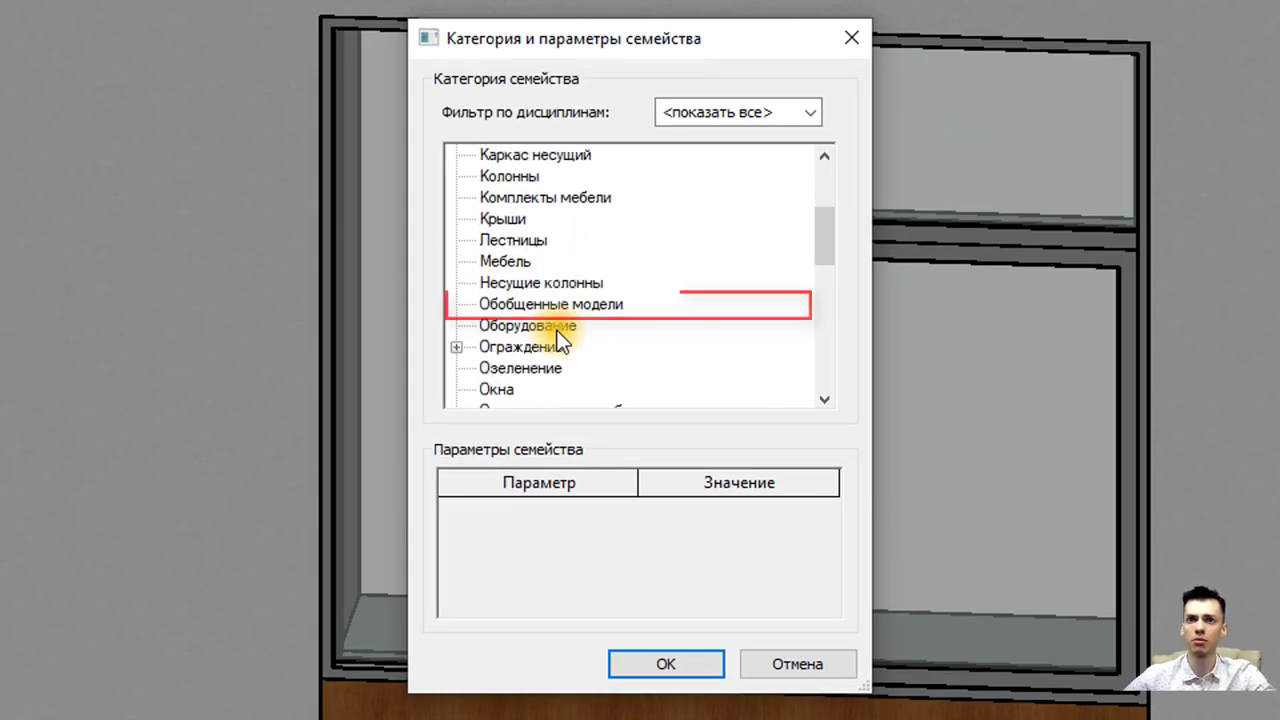
left_click(578, 303)
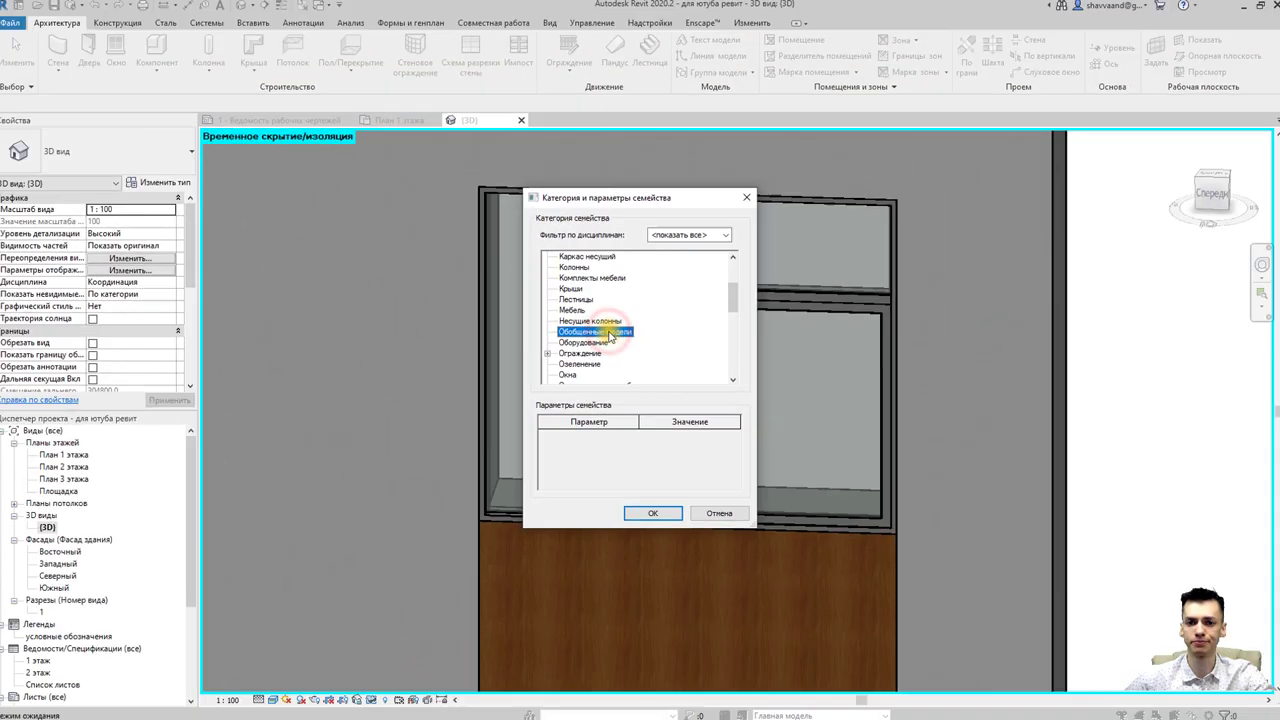
double_click(609, 331)
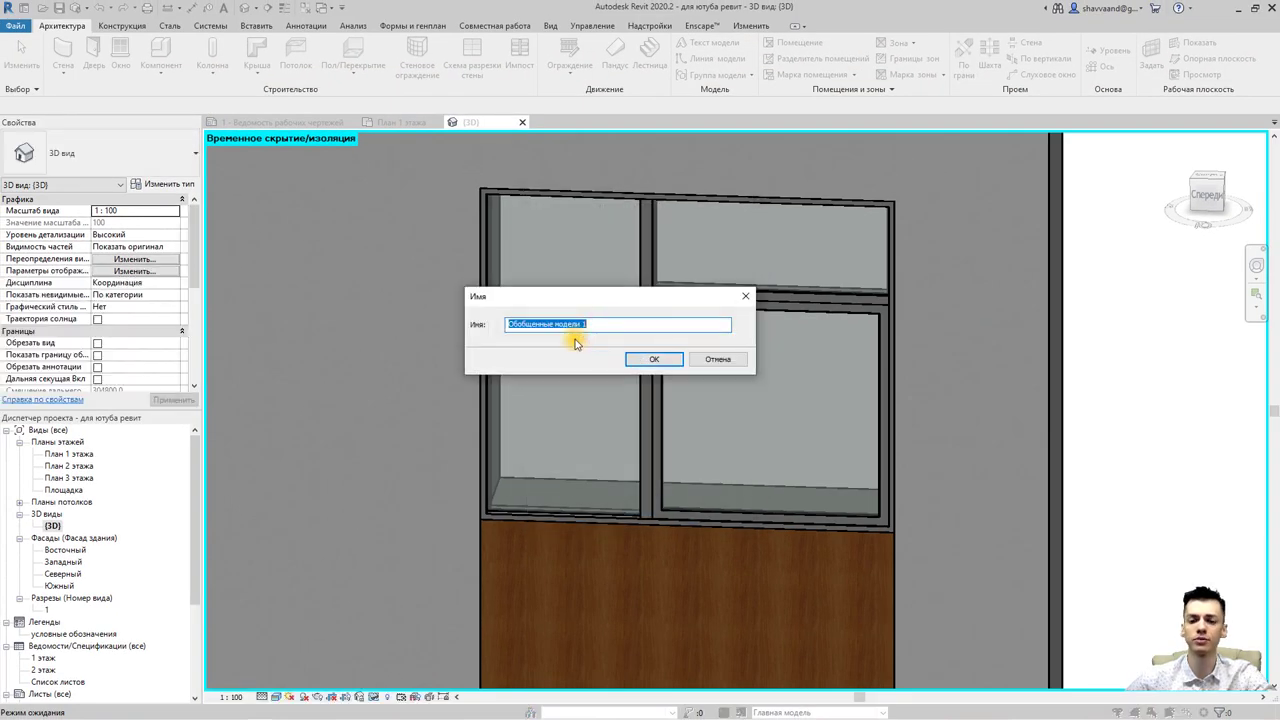
Name the new in-place generic model наличник and confirm.
type("yfkbxyb")
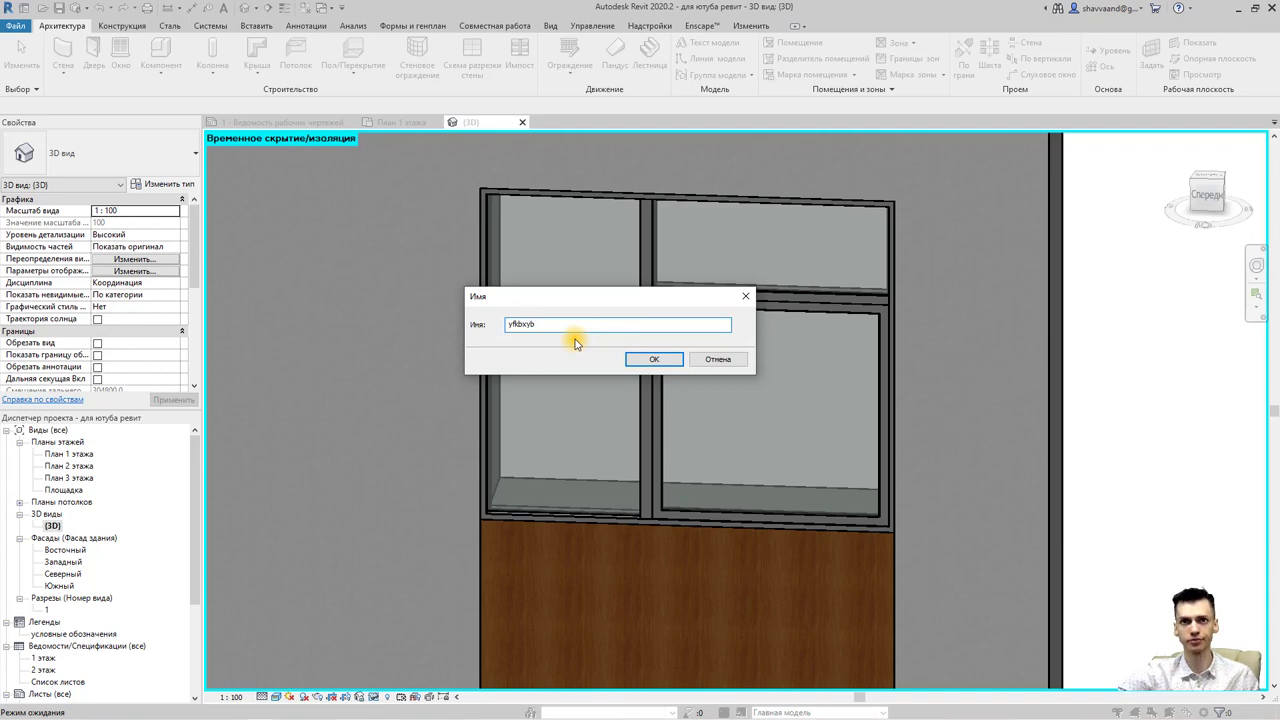
key("BackSpace")
key("BackSpace")
key("BackSpace")
type("yf")
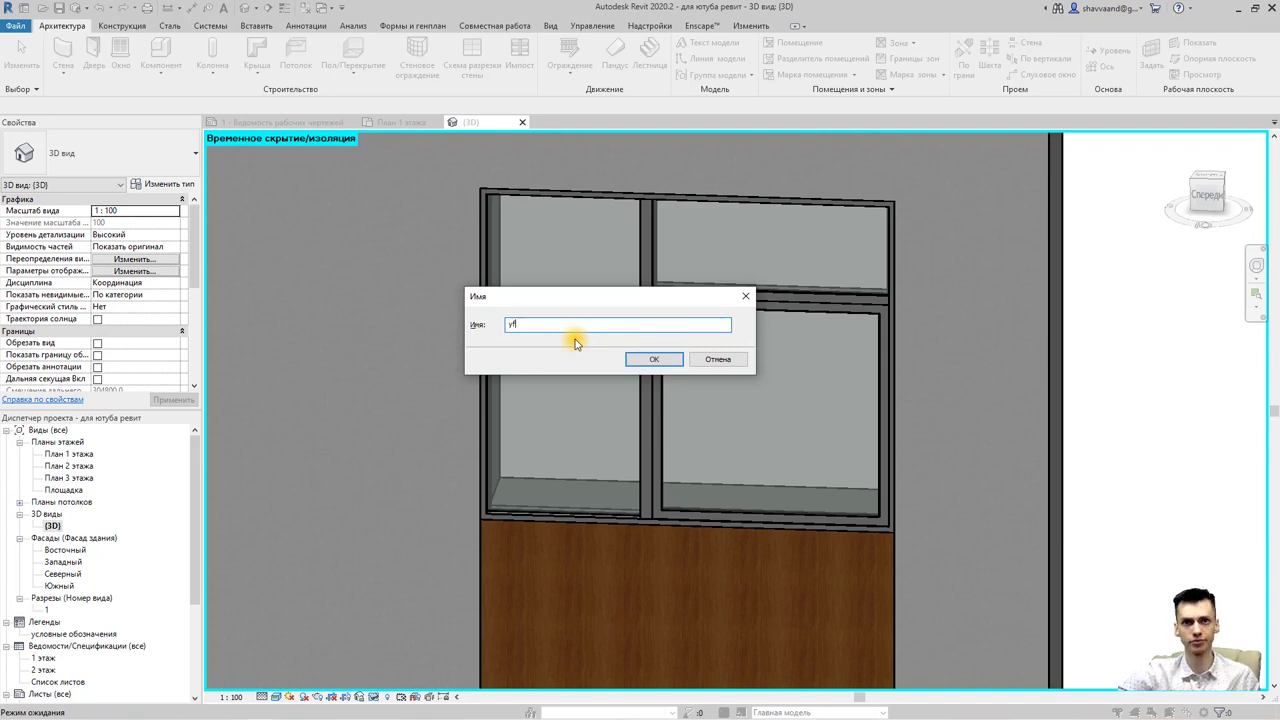
key("BackSpace")
key("BackSpace")
type("наличник")
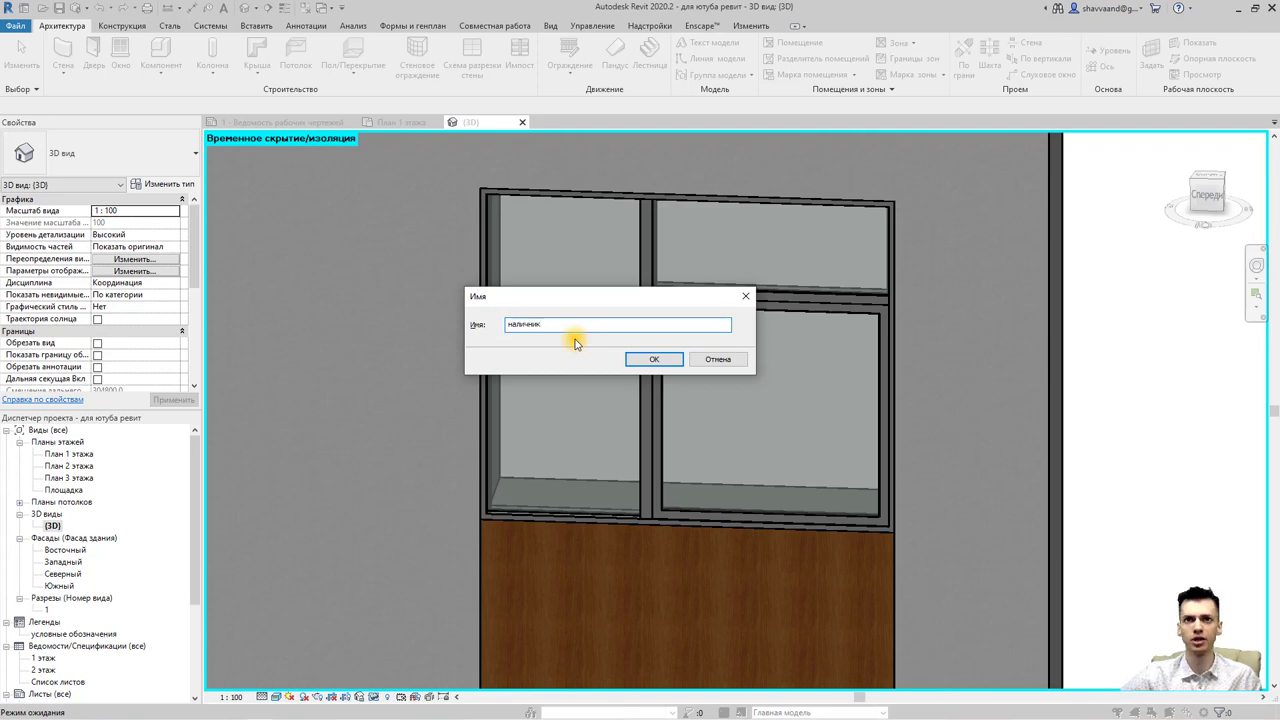
left_click(655, 361)
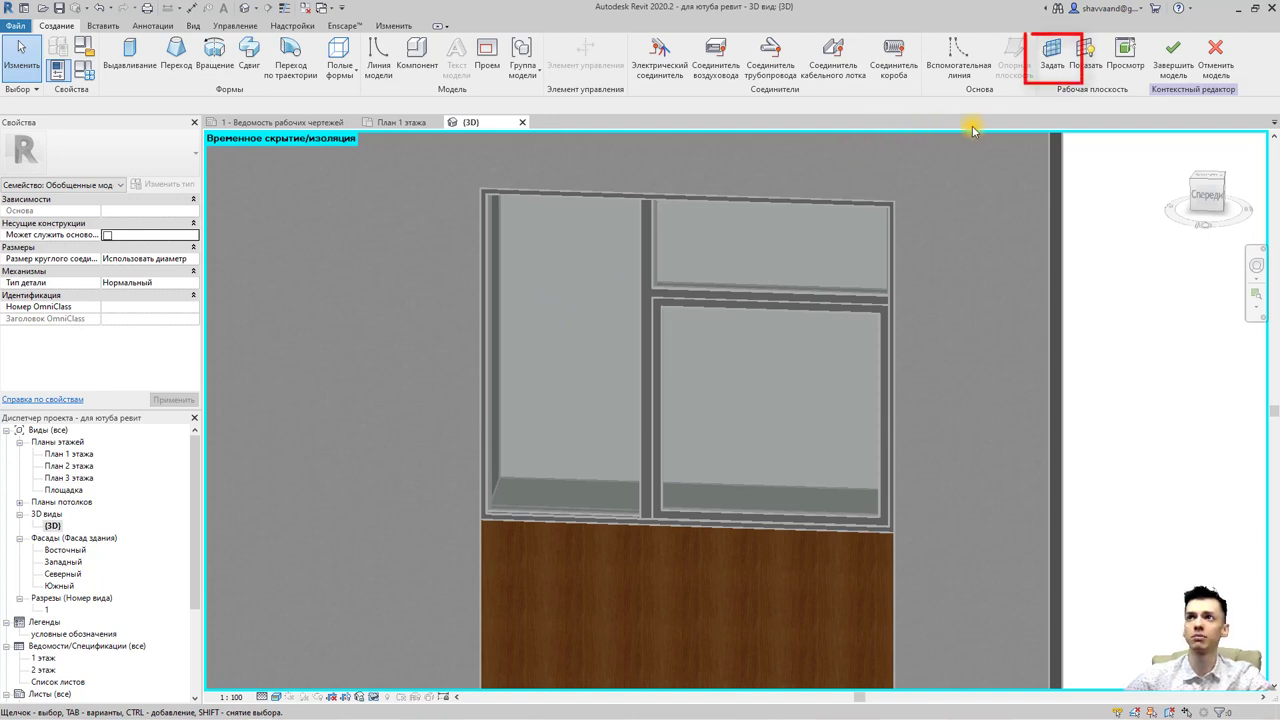
Pick the isolated wall's front face as the наличник work plane.
left_click(1051, 84)
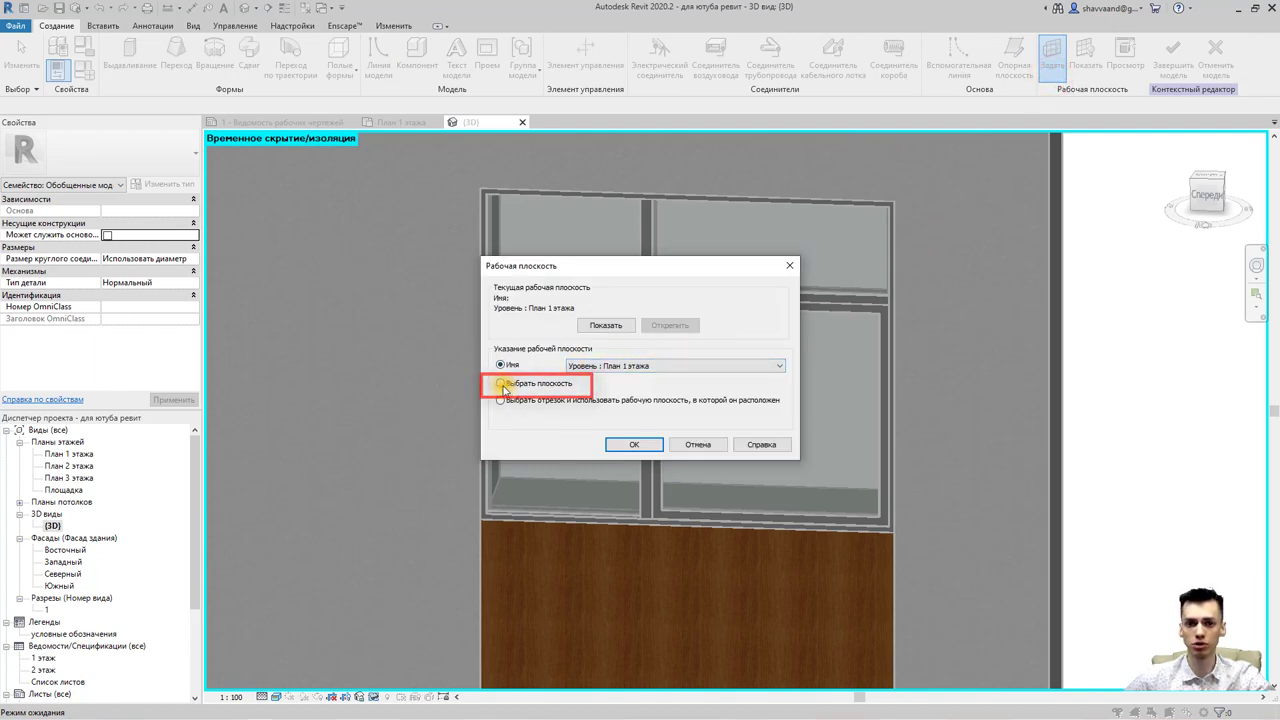
left_click(501, 384)
left_click(638, 444)
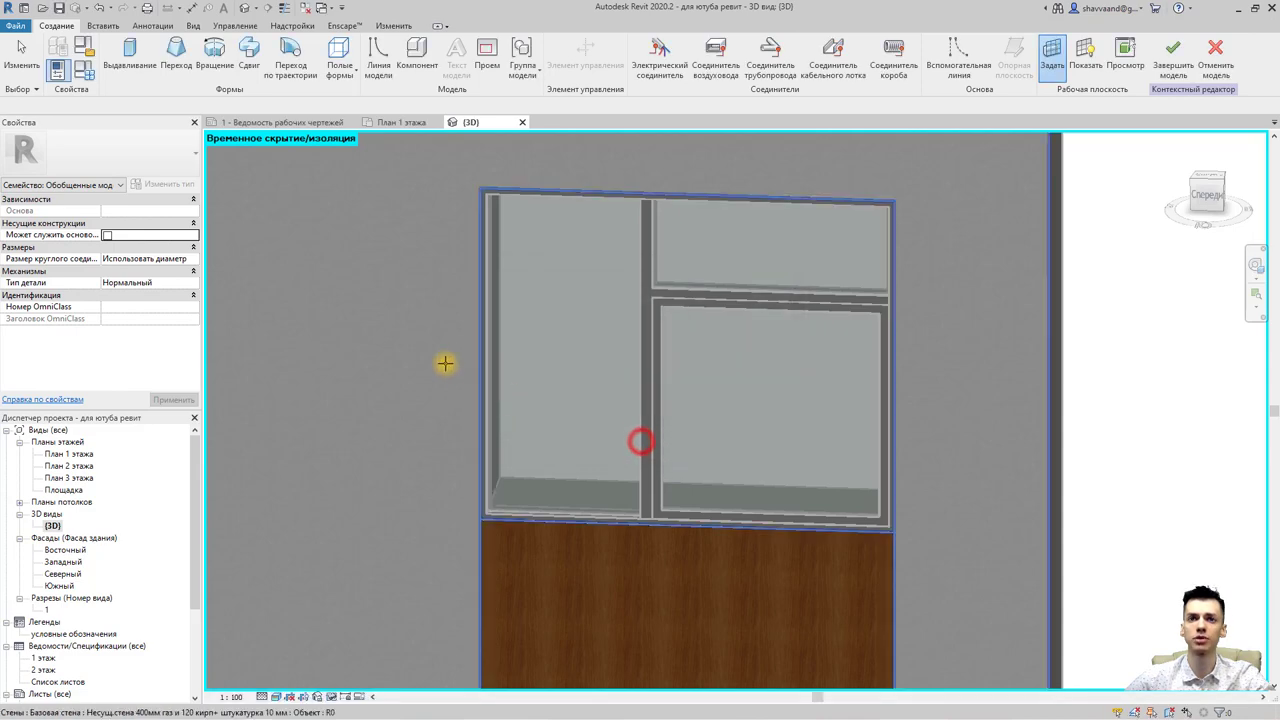
scroll(443, 360, "down", 3)
scroll(594, 363, "up", 4)
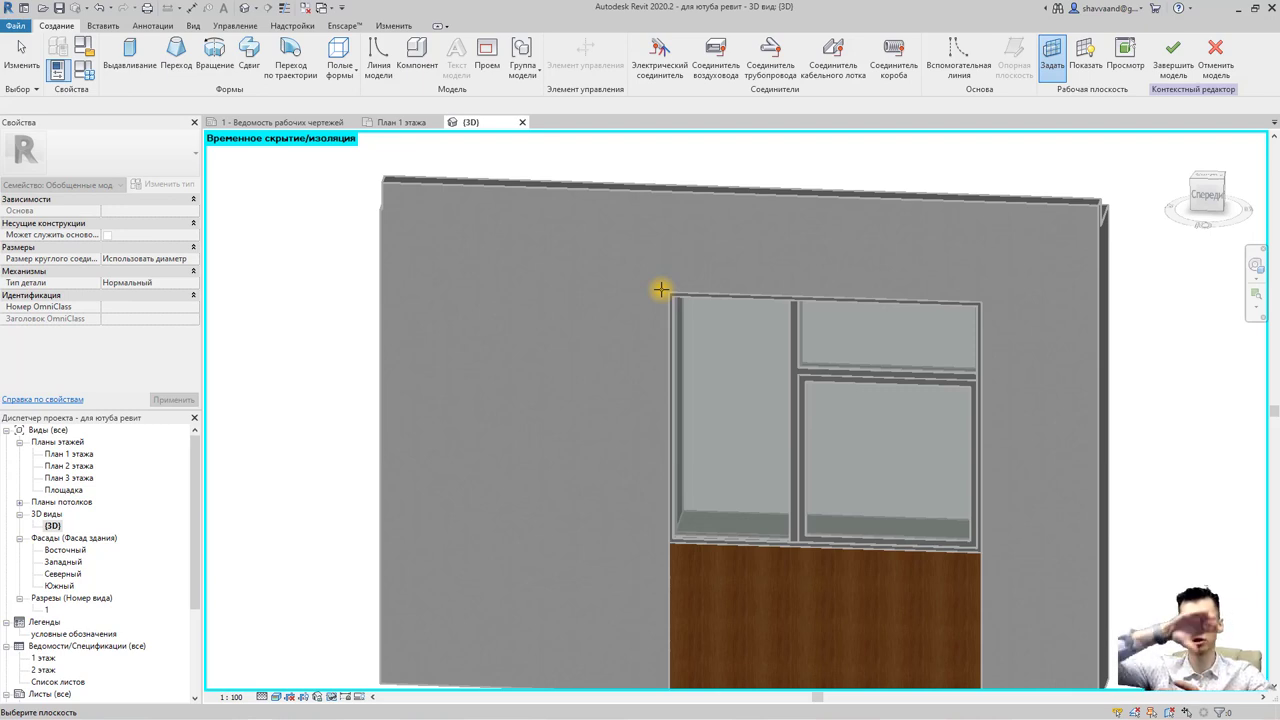
left_click(649, 195)
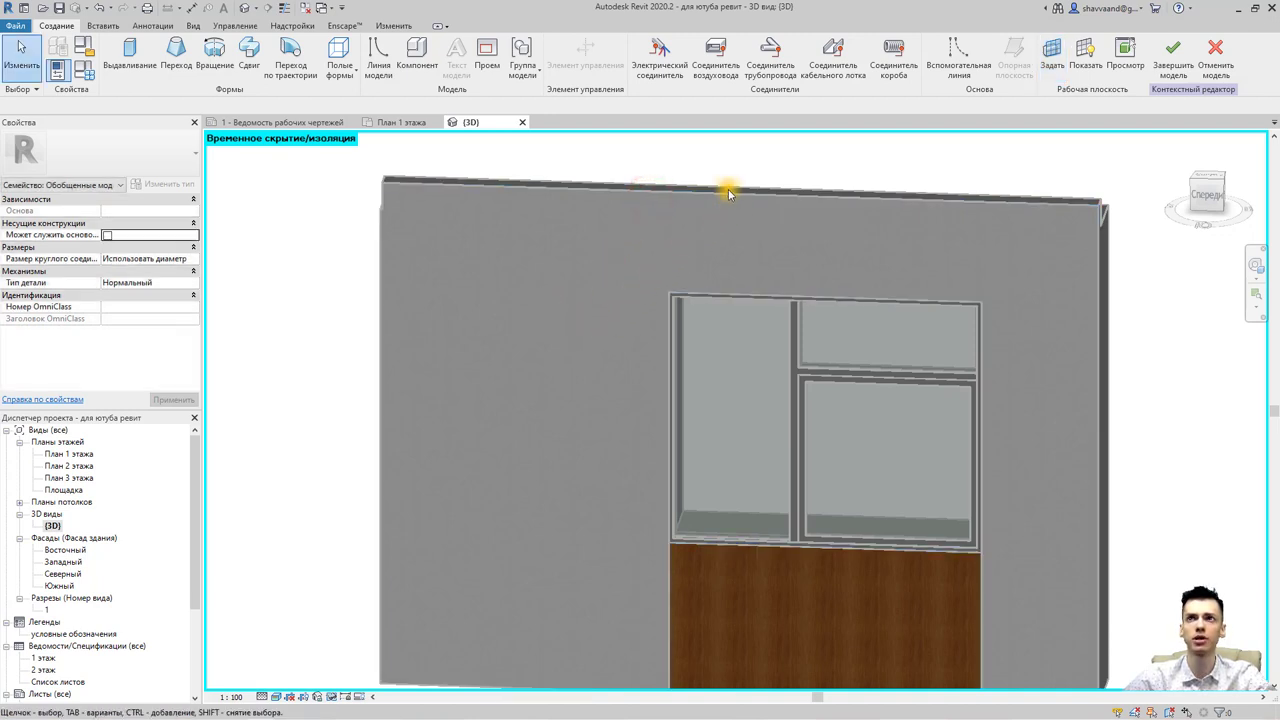
Check the work plane, hide it again, and view the wall straight from the Front.
left_click(1087, 68)
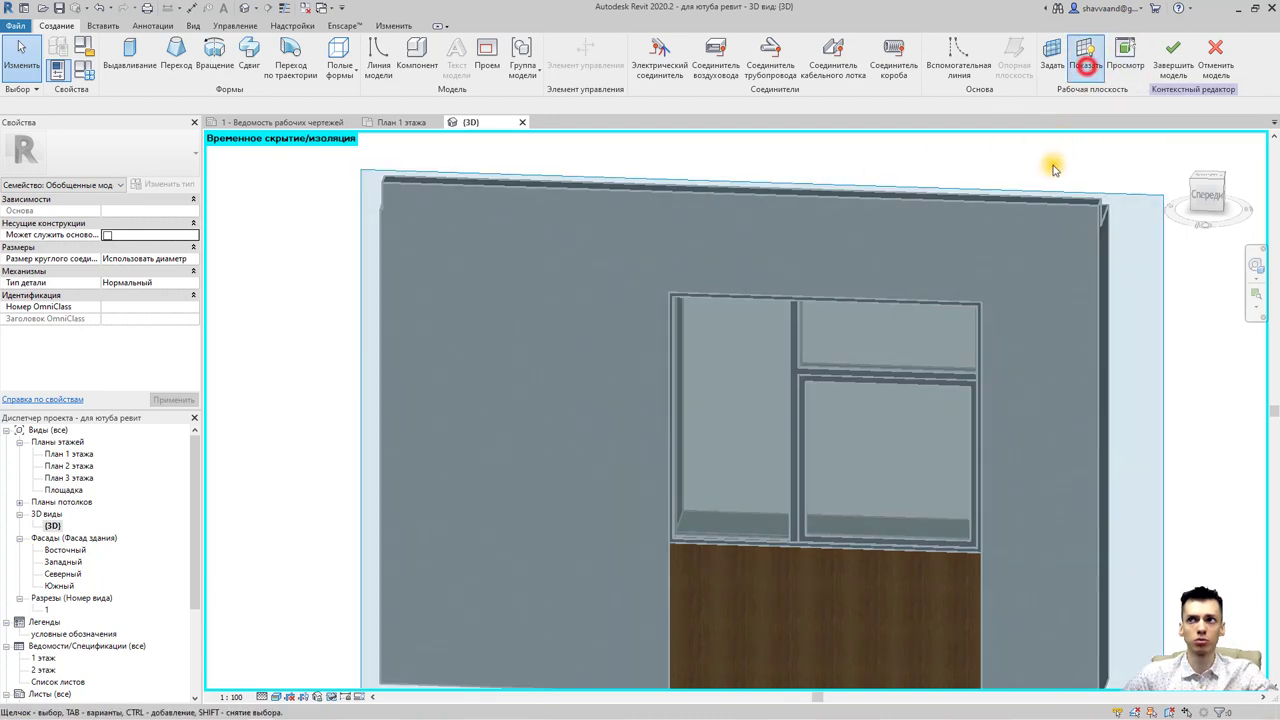
scroll(1063, 180, "down", 4)
mouse_move(1063, 180)
middle_mouse_down("shift")
mouse_move(1092, 277)
mouse_move(908, 300)
mouse_move(914, 271)
mouse_move(1100, 223)
mouse_move(1006, 274)
mouse_move(1120, 229)
mouse_move(1200, 215)
mouse_move(1265, 224)
middle_mouse_up("shift")
scroll(1080, 237, "up", 3)
left_click(1221, 190)
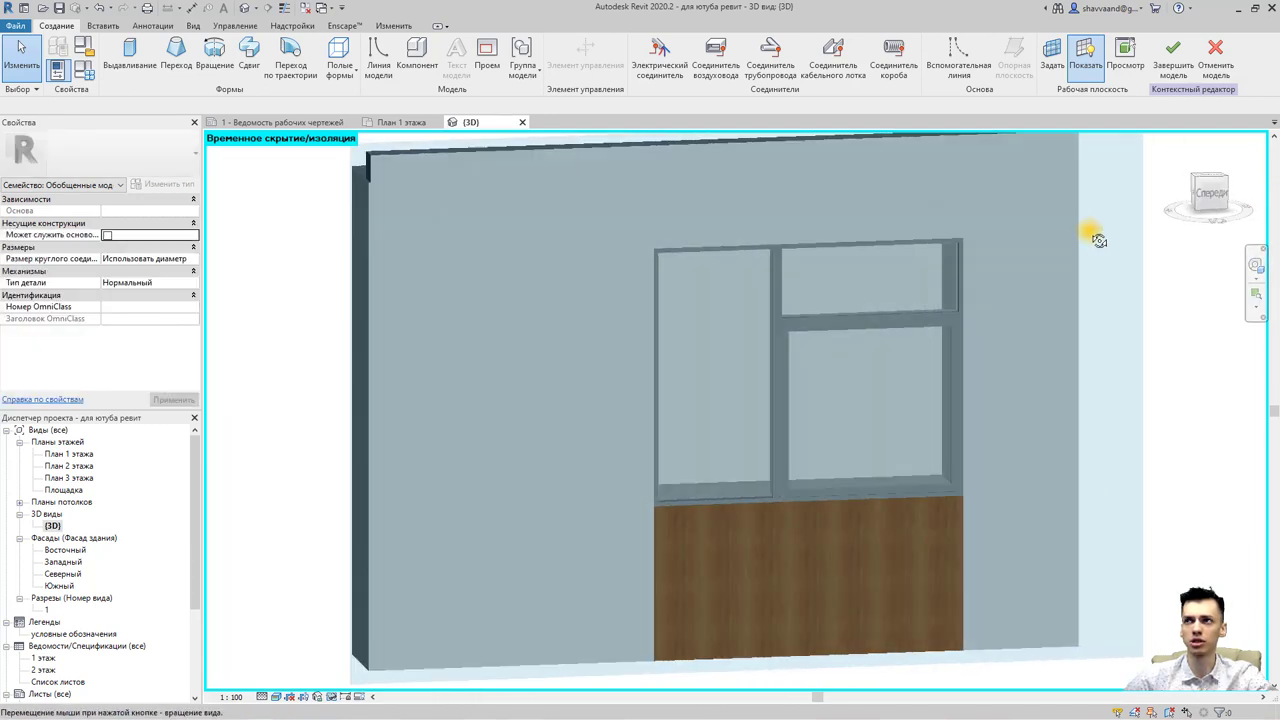
left_click(1085, 60)
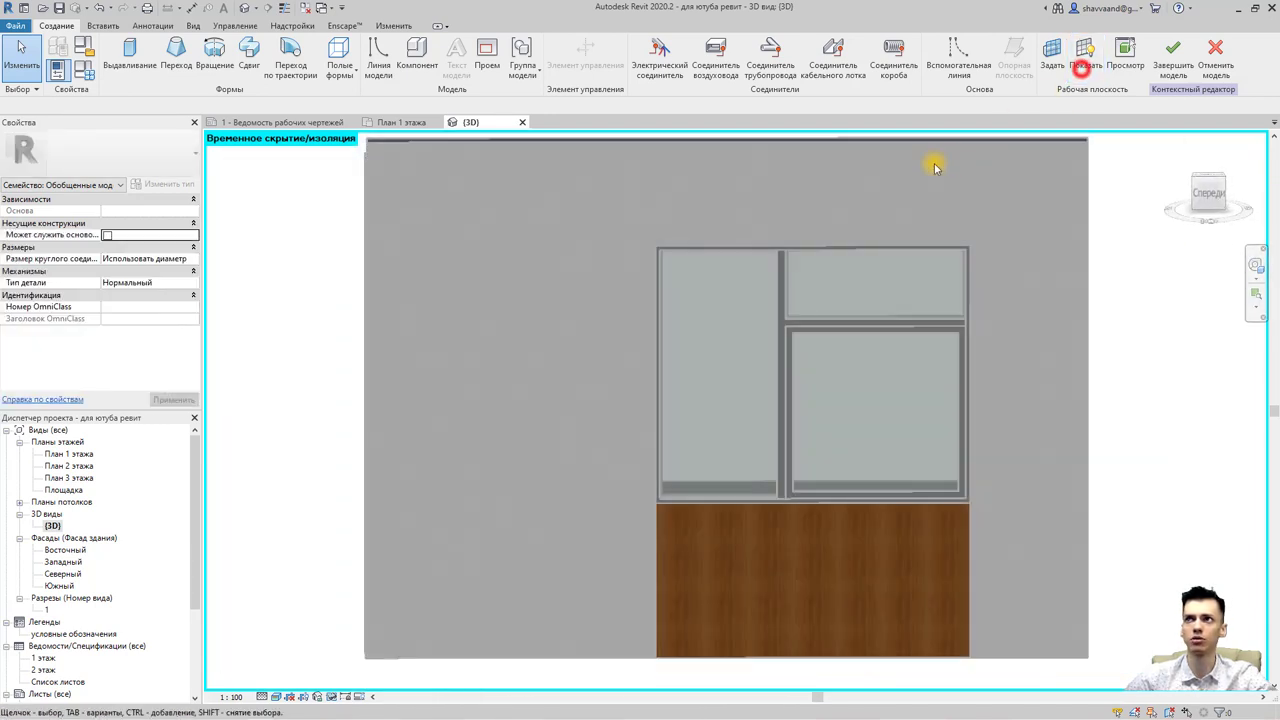
left_click(1207, 190)
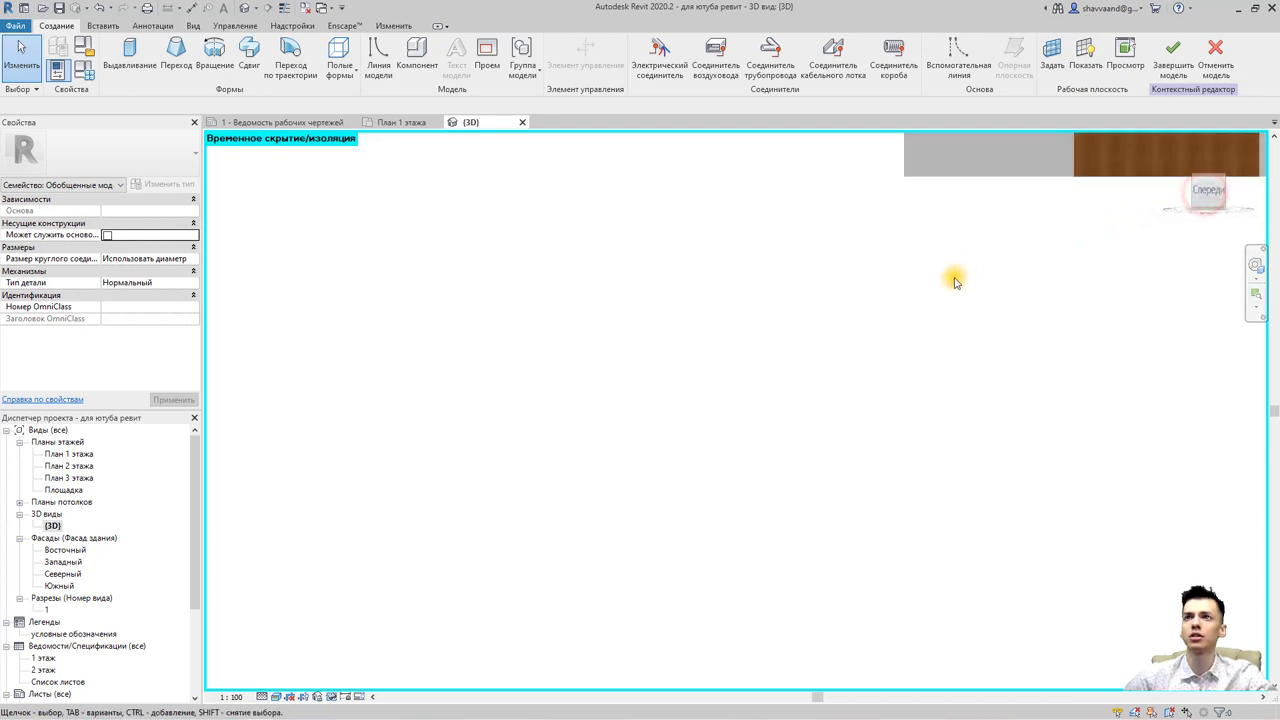
scroll(797, 340, "up", 2)
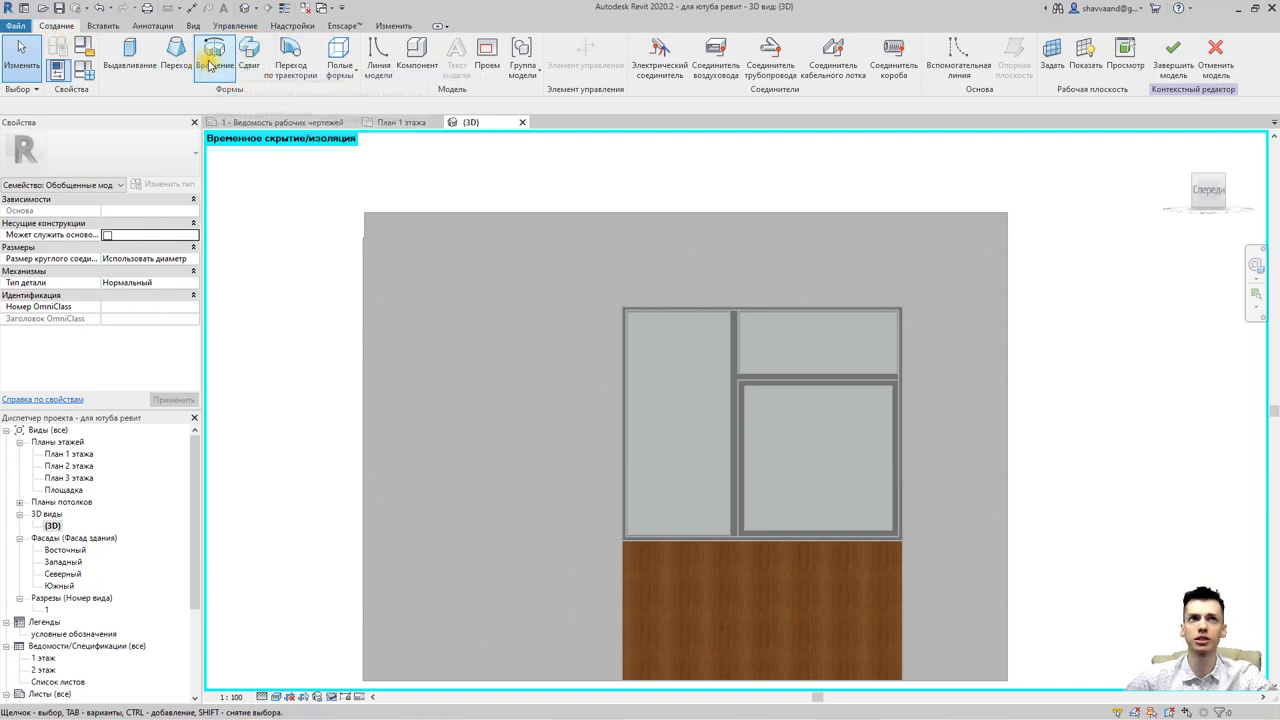
Create a Sweep path up the window's left side, across its top and down its right side.
left_click(250, 68)
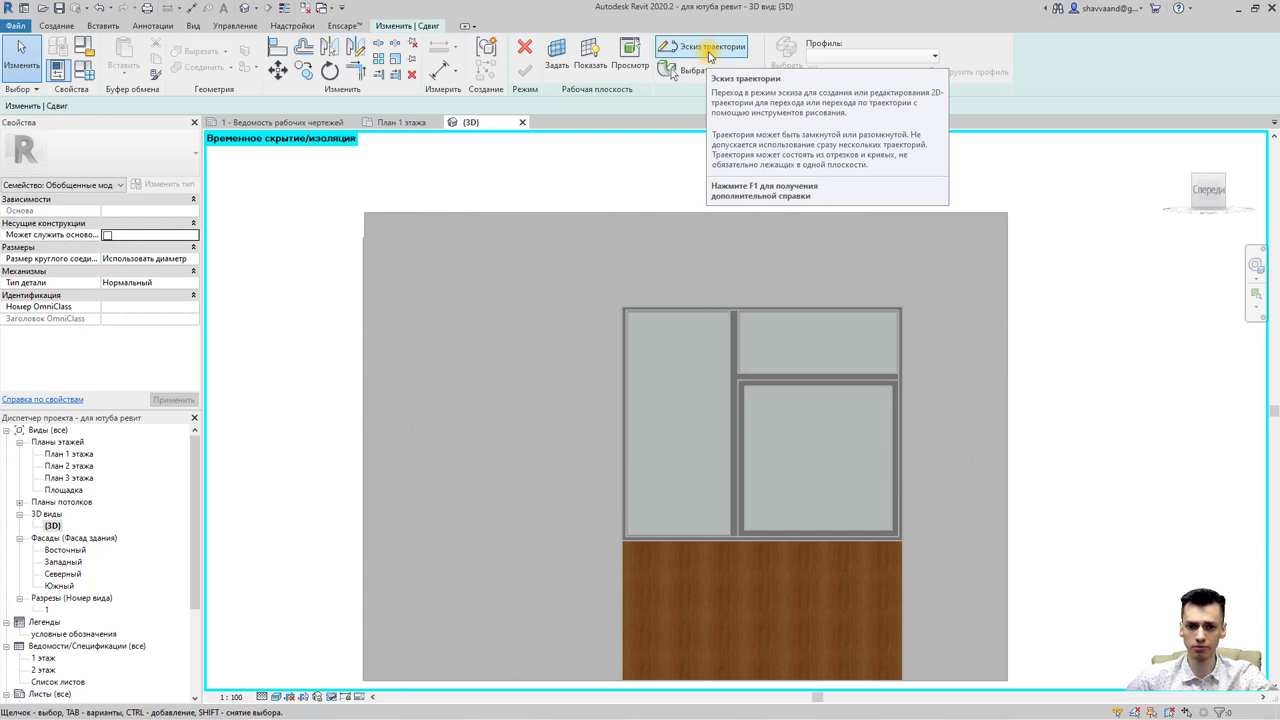
left_click(708, 50)
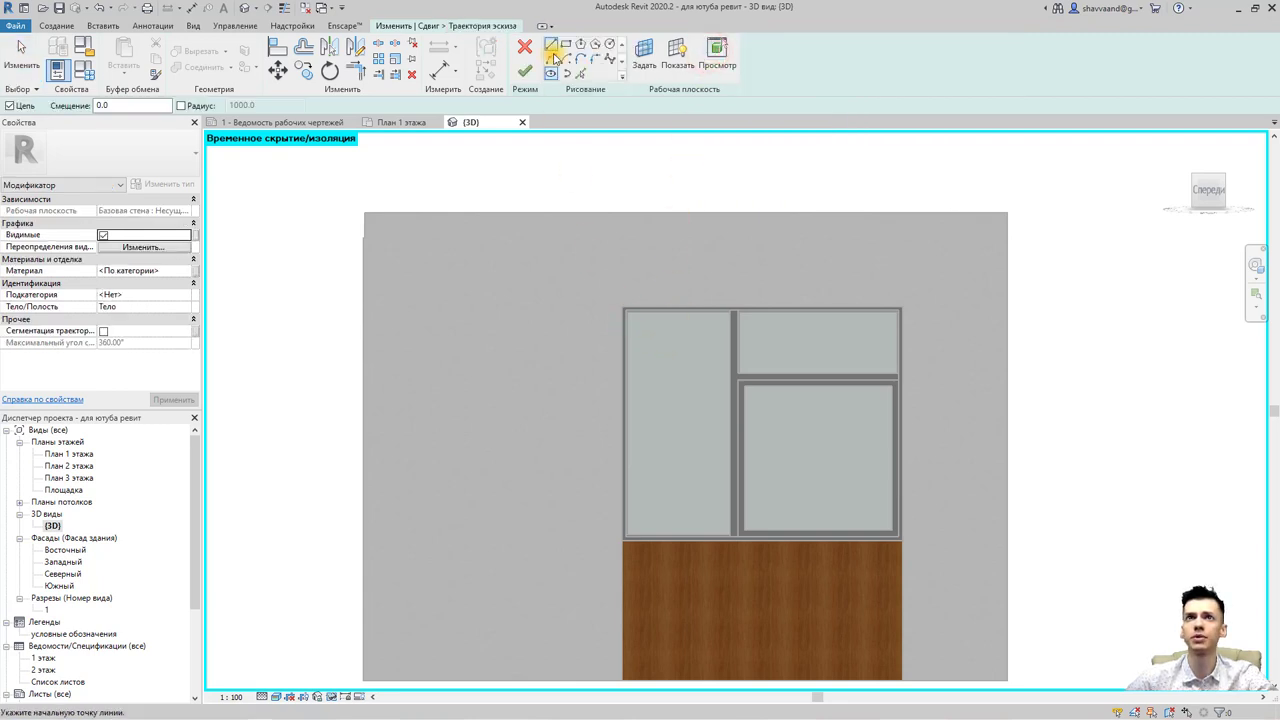
left_click(622, 540)
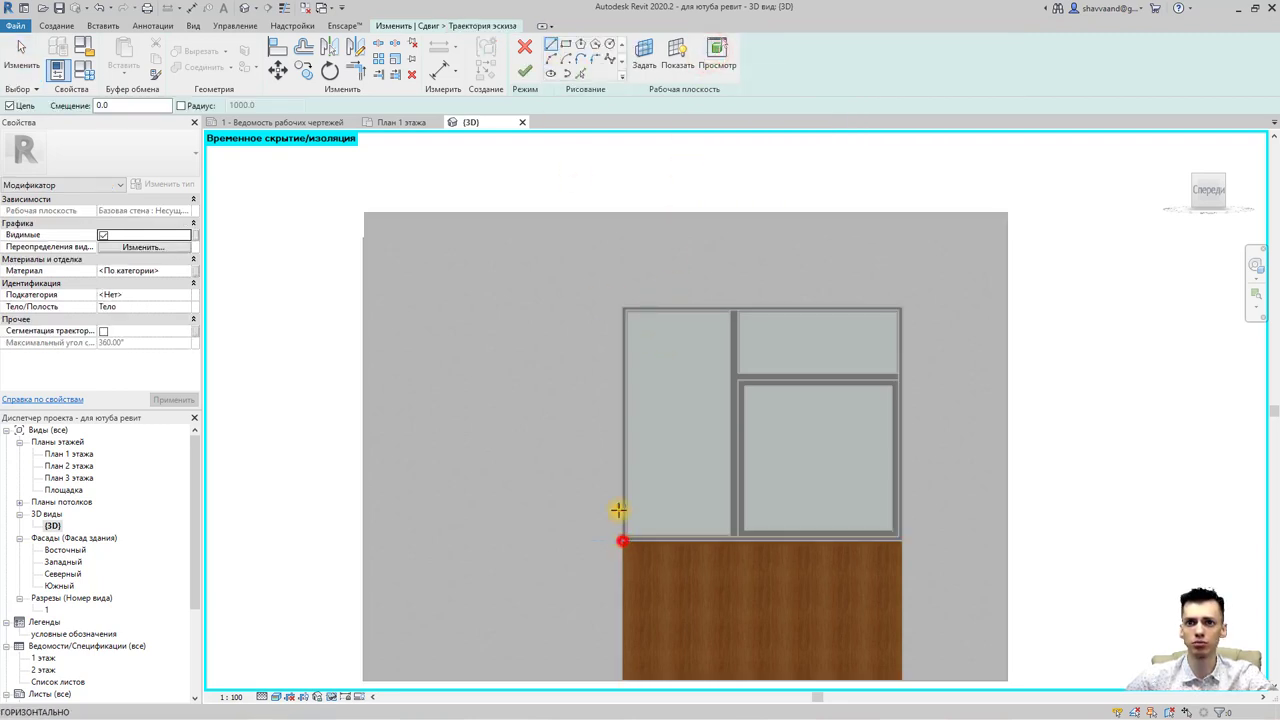
left_click(622, 305)
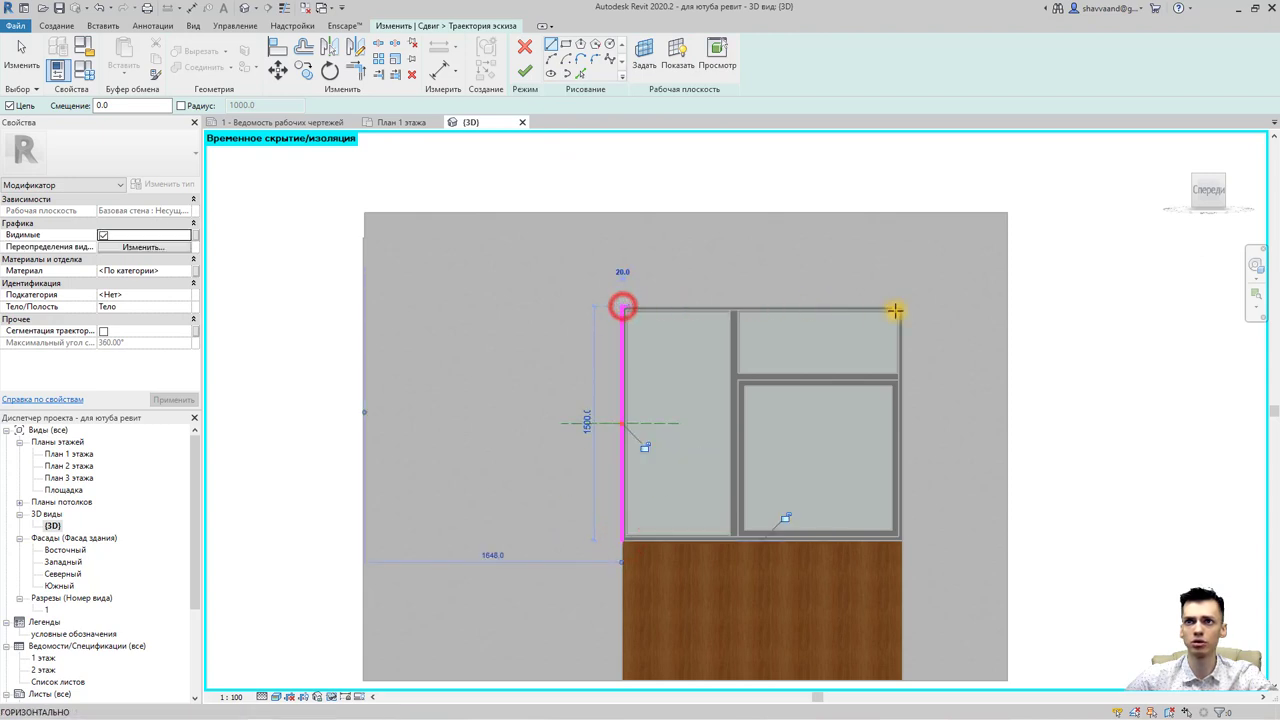
left_click(903, 307)
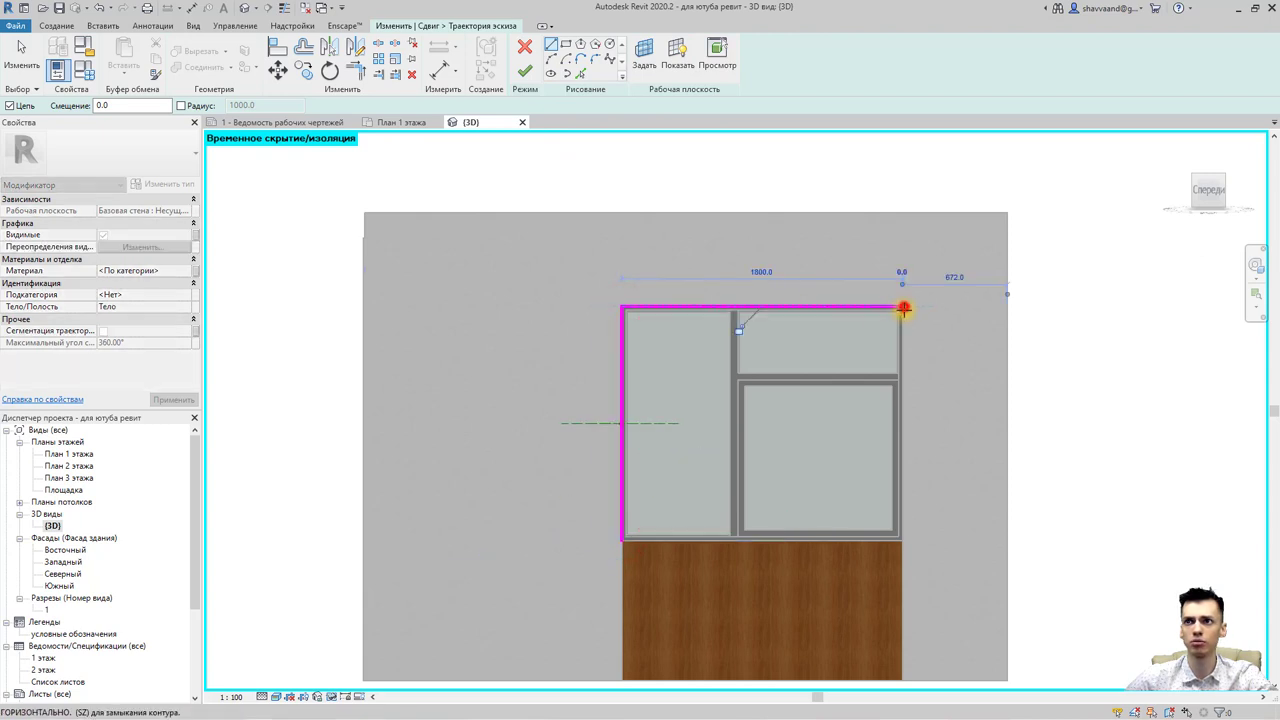
left_click(903, 538)
key("Escape")
key("Escape")
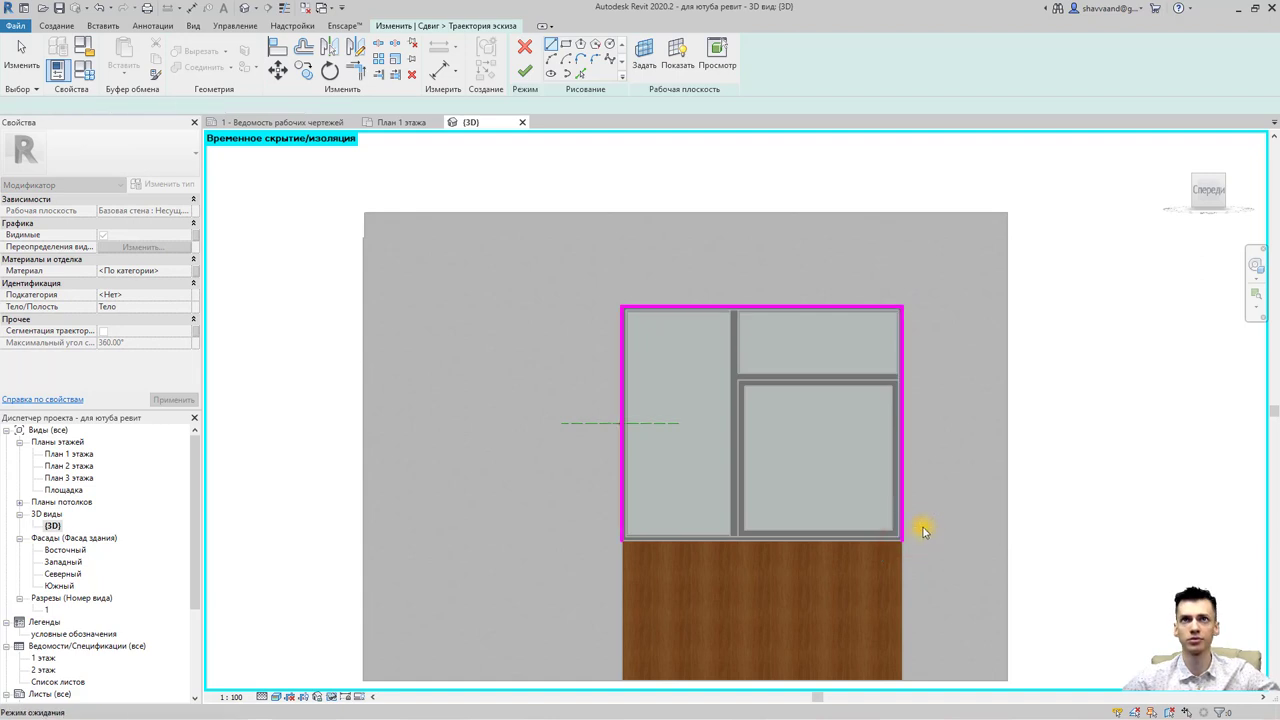
middle_click_drag(977, 466, 840, 568, "shift")
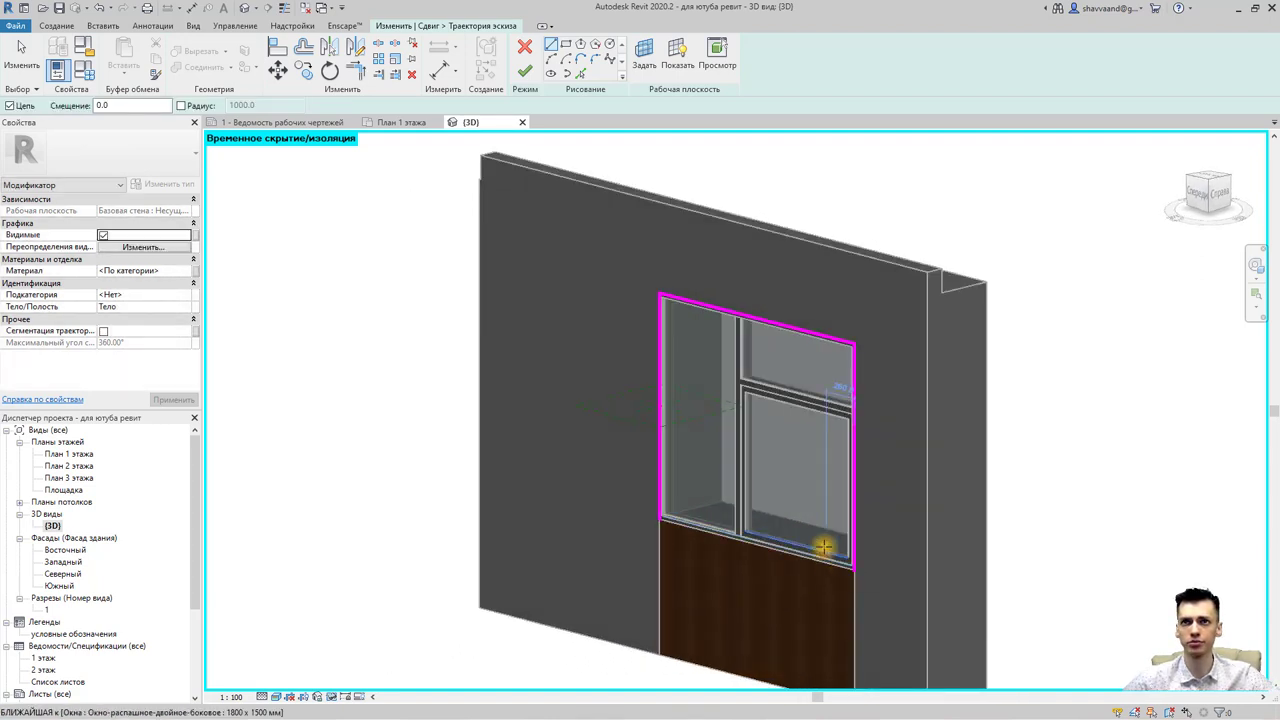
left_click(524, 71)
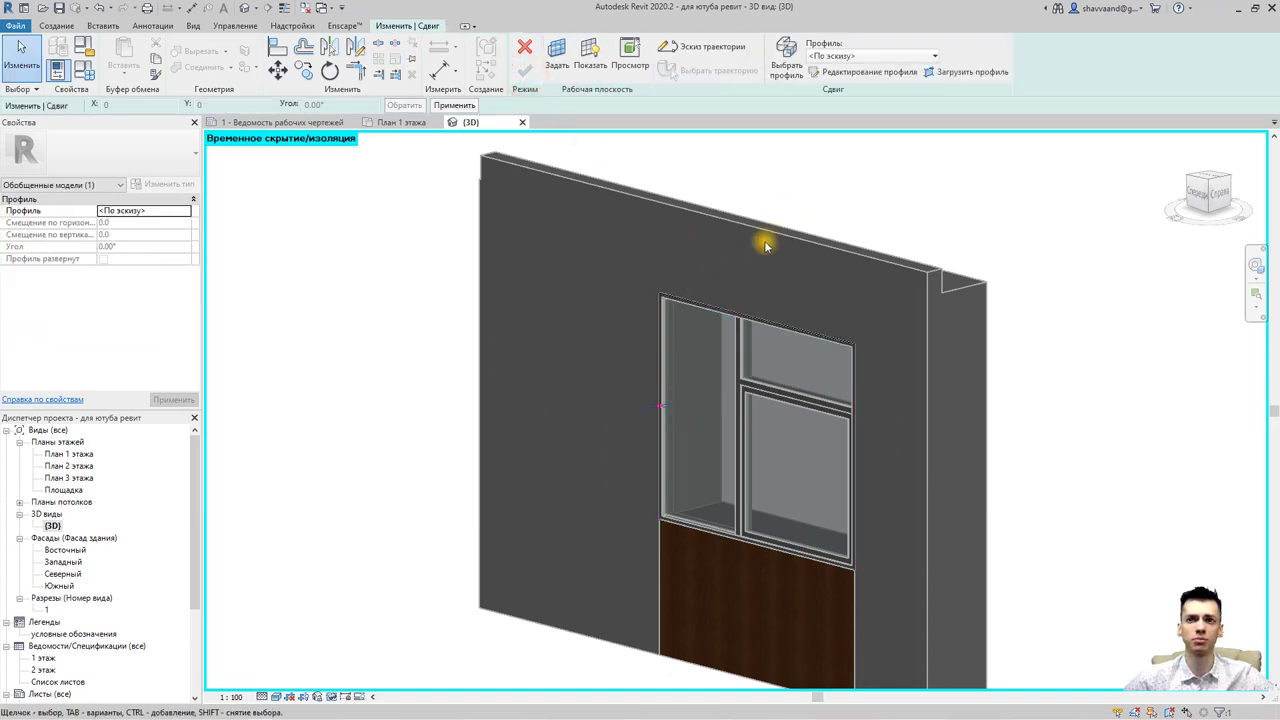
Orbit slightly and enter Edit Profile for the sweep's cross-section.
middle_click_drag(765, 245, 762, 288, "shift")
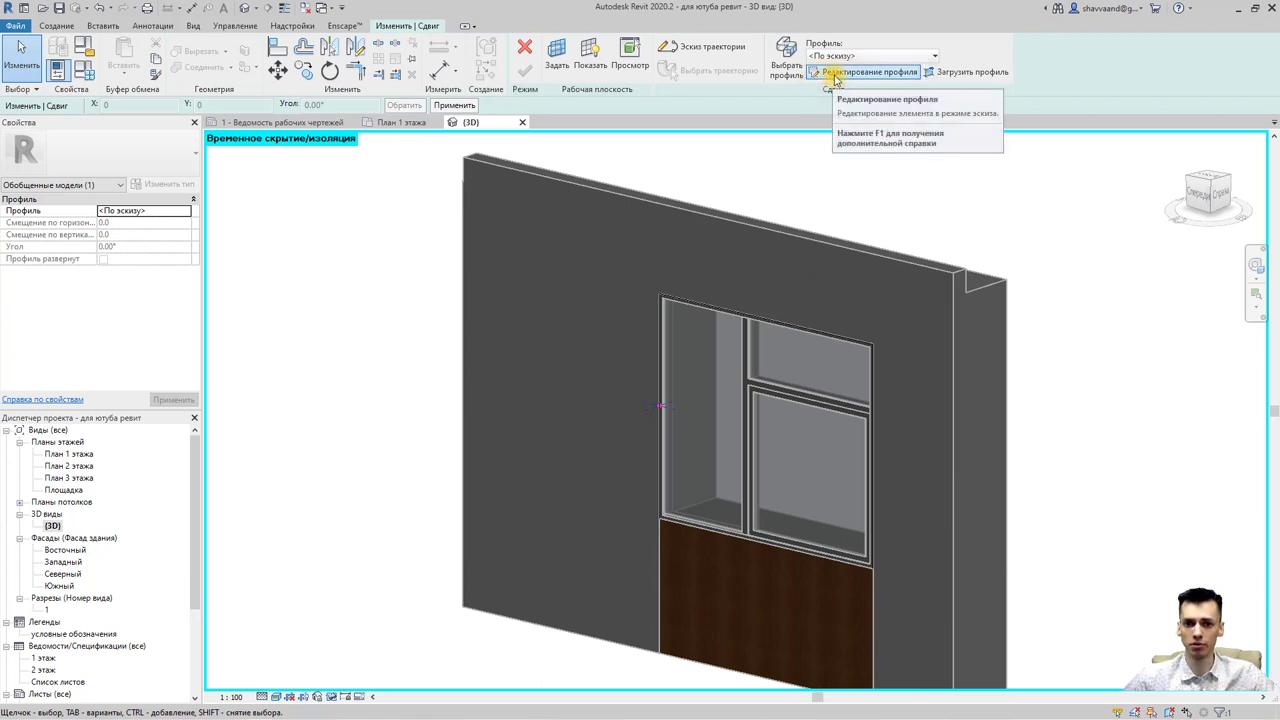
left_click(835, 77)
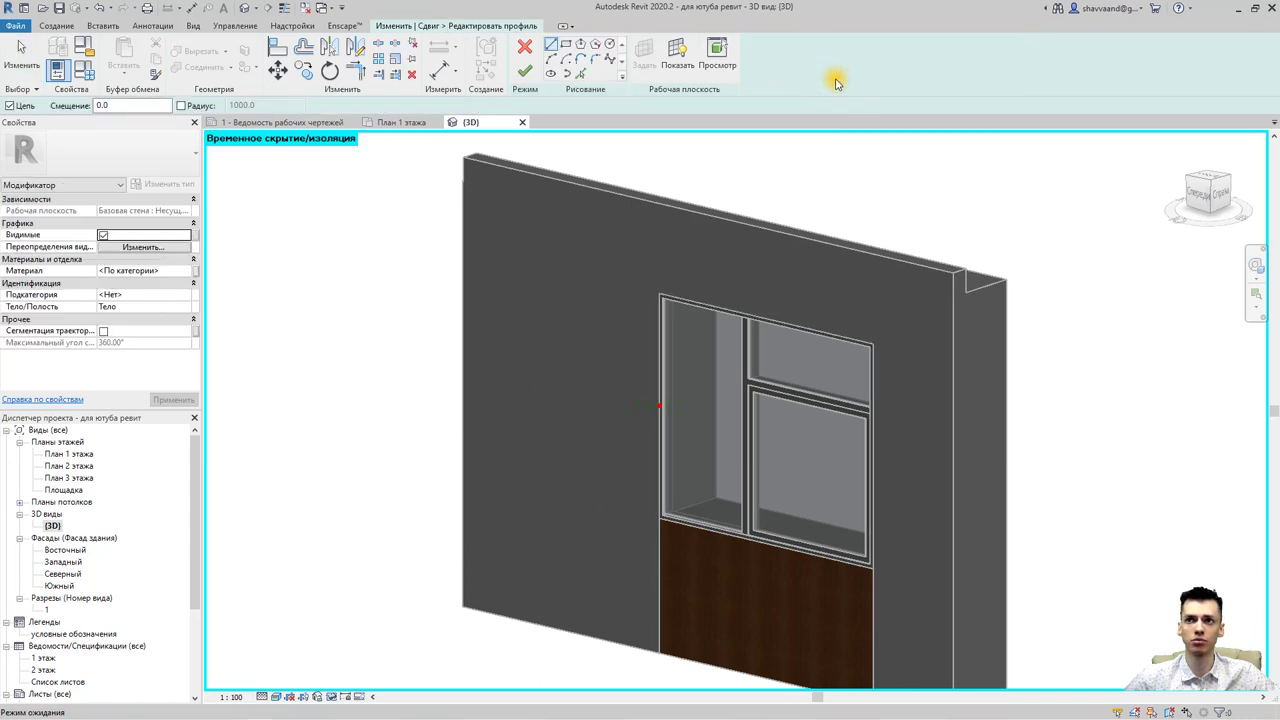
Look down on the wall from the Top and center its edge in the view.
left_click(1206, 180)
scroll(690, 402, "up", 2)
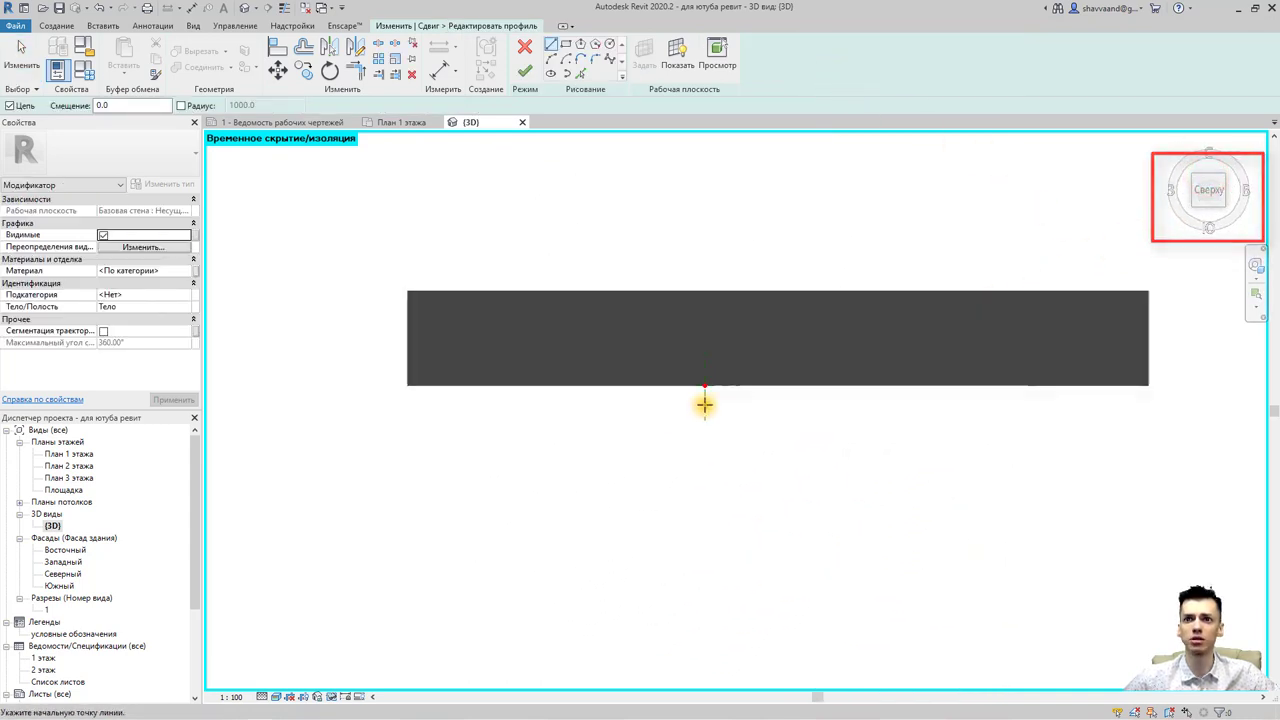
scroll(705, 400, "up", 3)
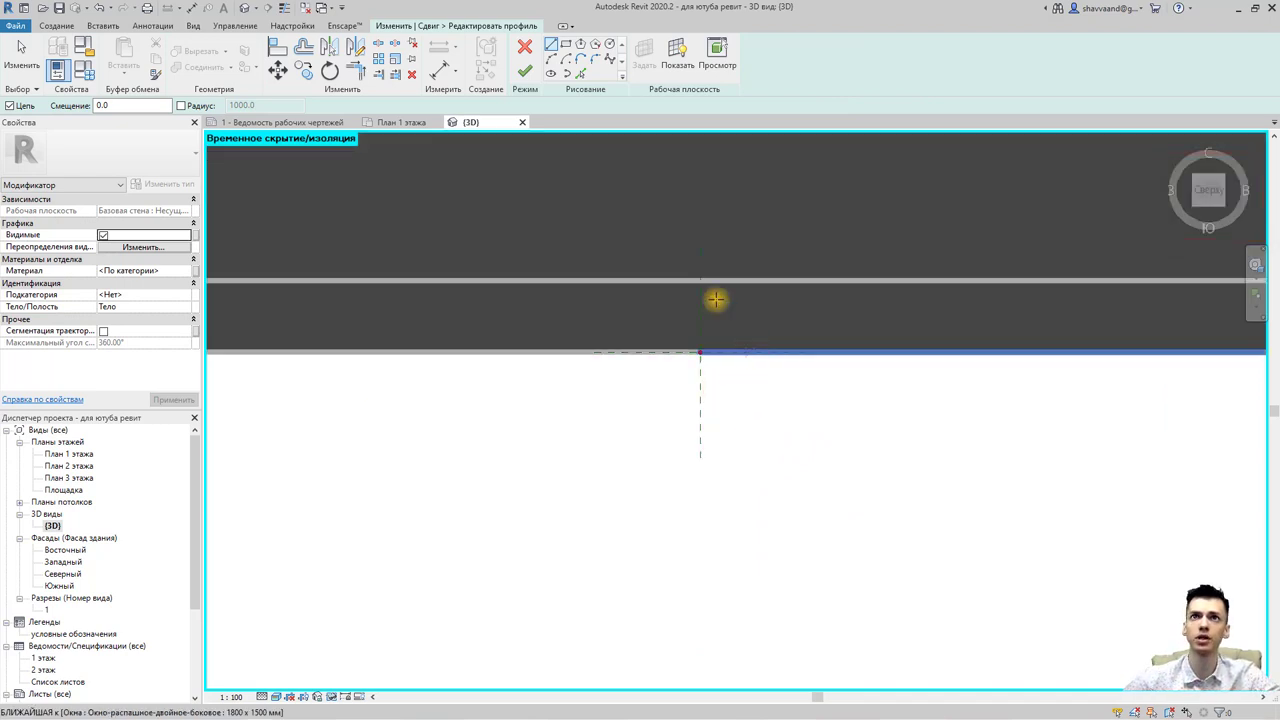
scroll(666, 363, "up", 3)
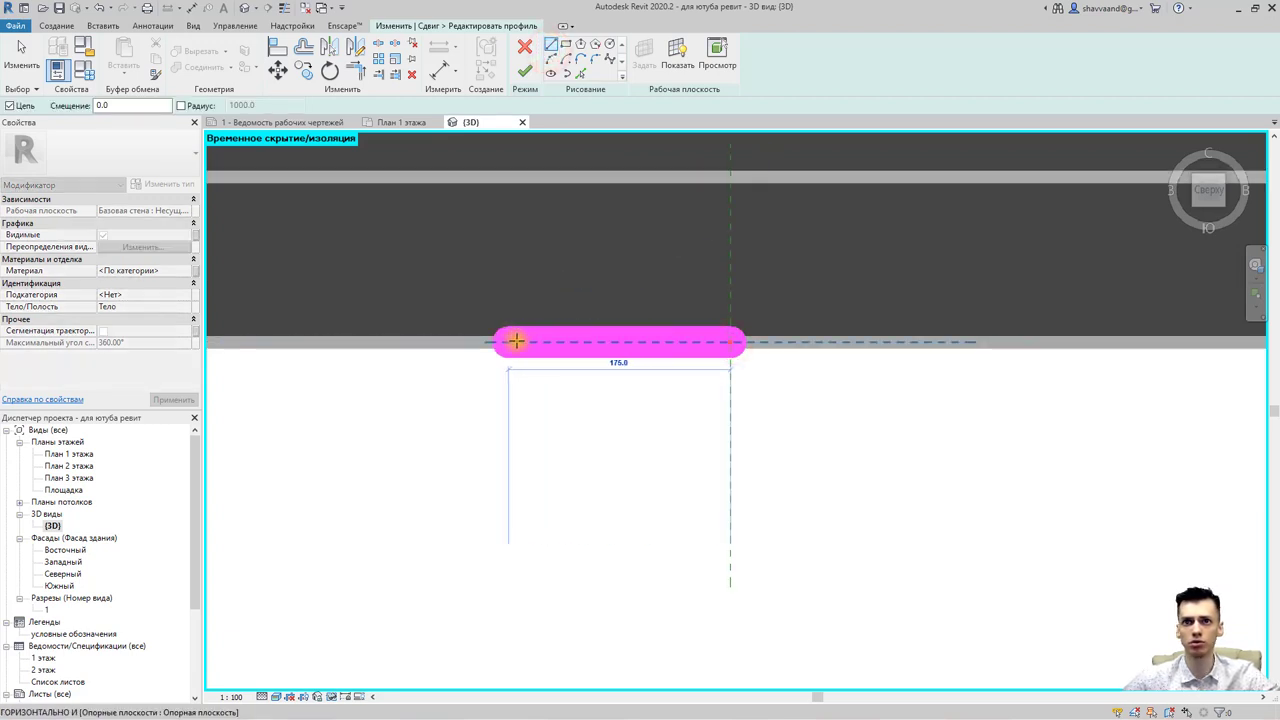
mouse_move(551, 386)
middle_mouse_down("shift")
mouse_move(573, 260)
mouse_move(580, 463)
mouse_move(592, 435)
middle_mouse_up("shift")
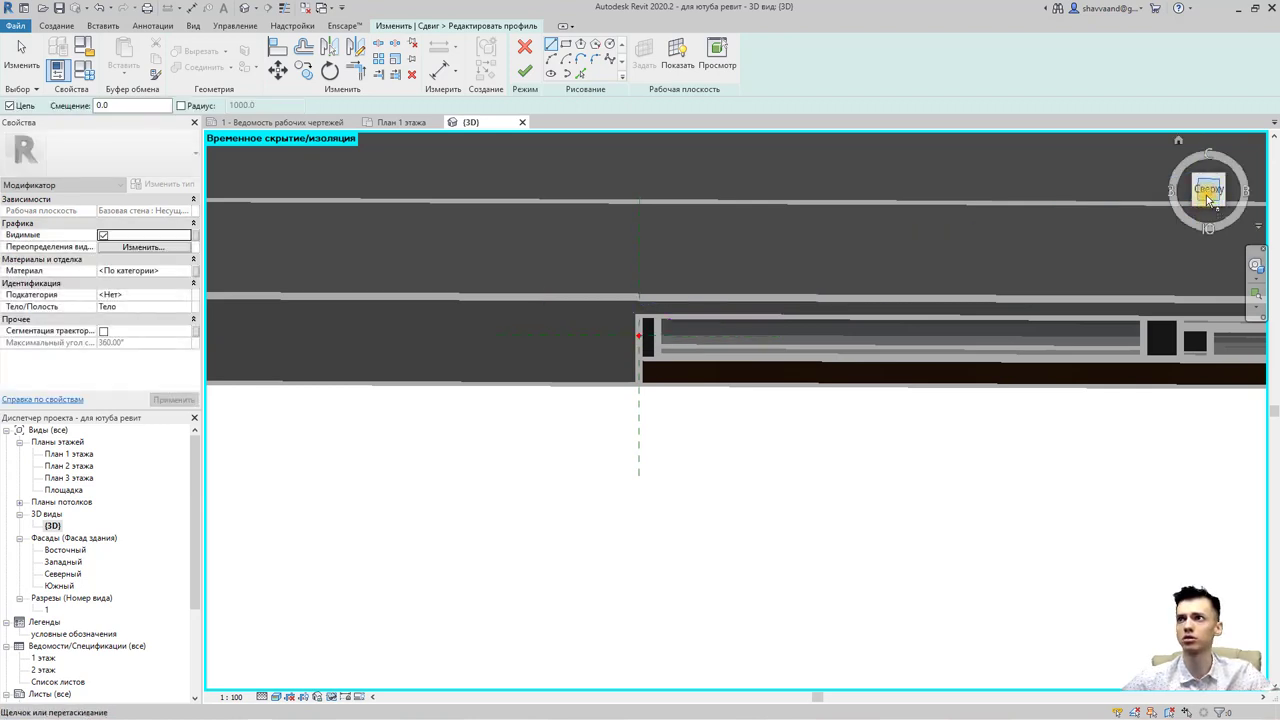
left_click(1206, 193)
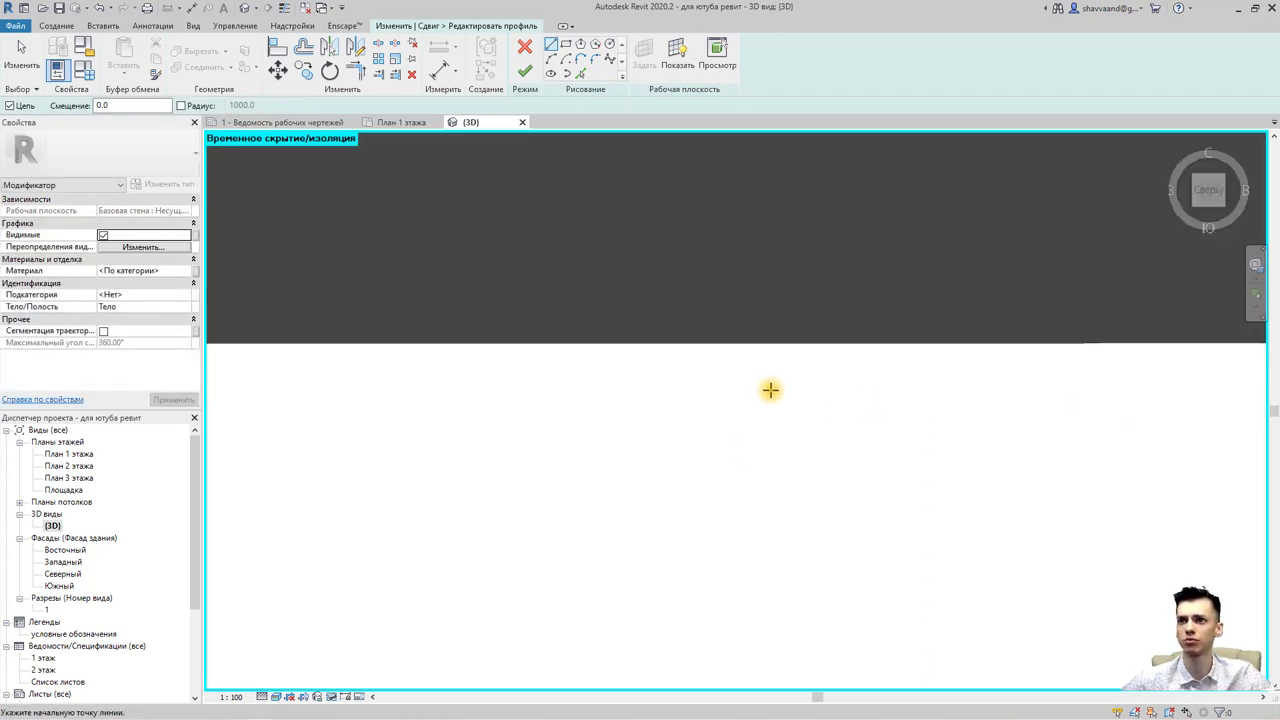
mouse_move(771, 389)
middle_mouse_down()
mouse_move(1103, 429)
mouse_move(801, 374)
middle_mouse_up()
Sketch a 100 line along the wall face and a perpendicular leg projecting from it.
left_click(641, 376)
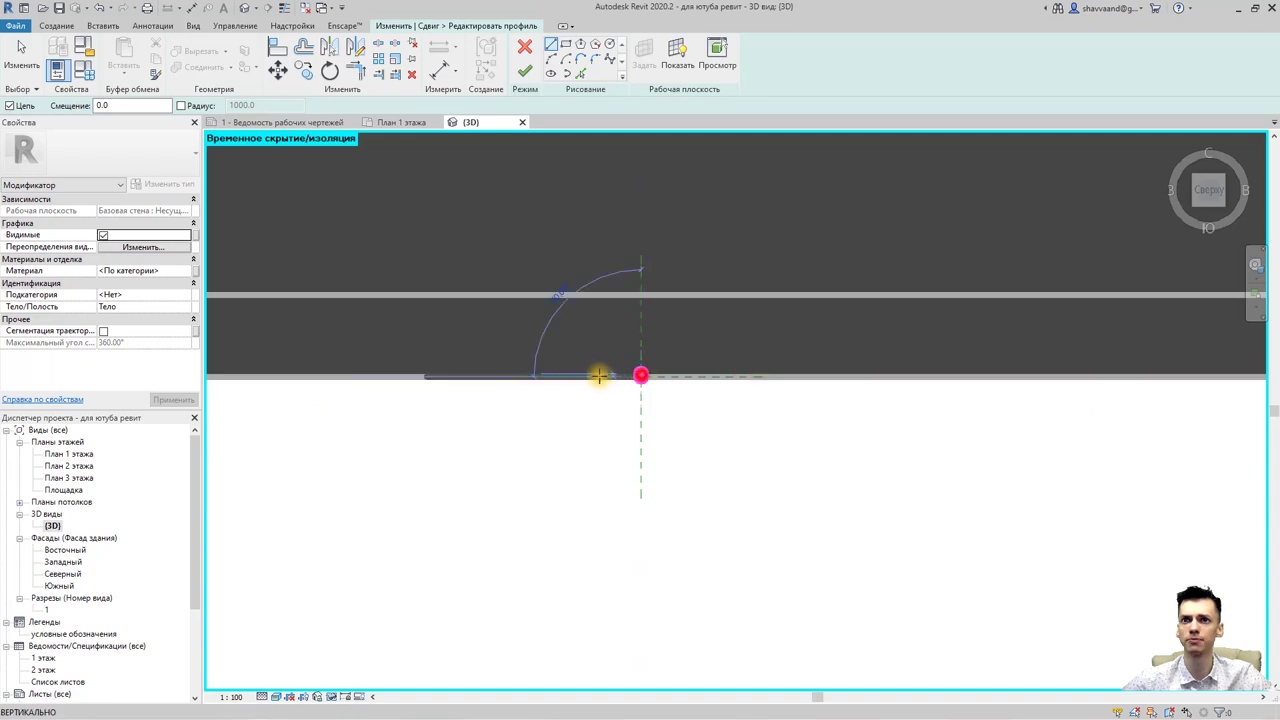
type("100")
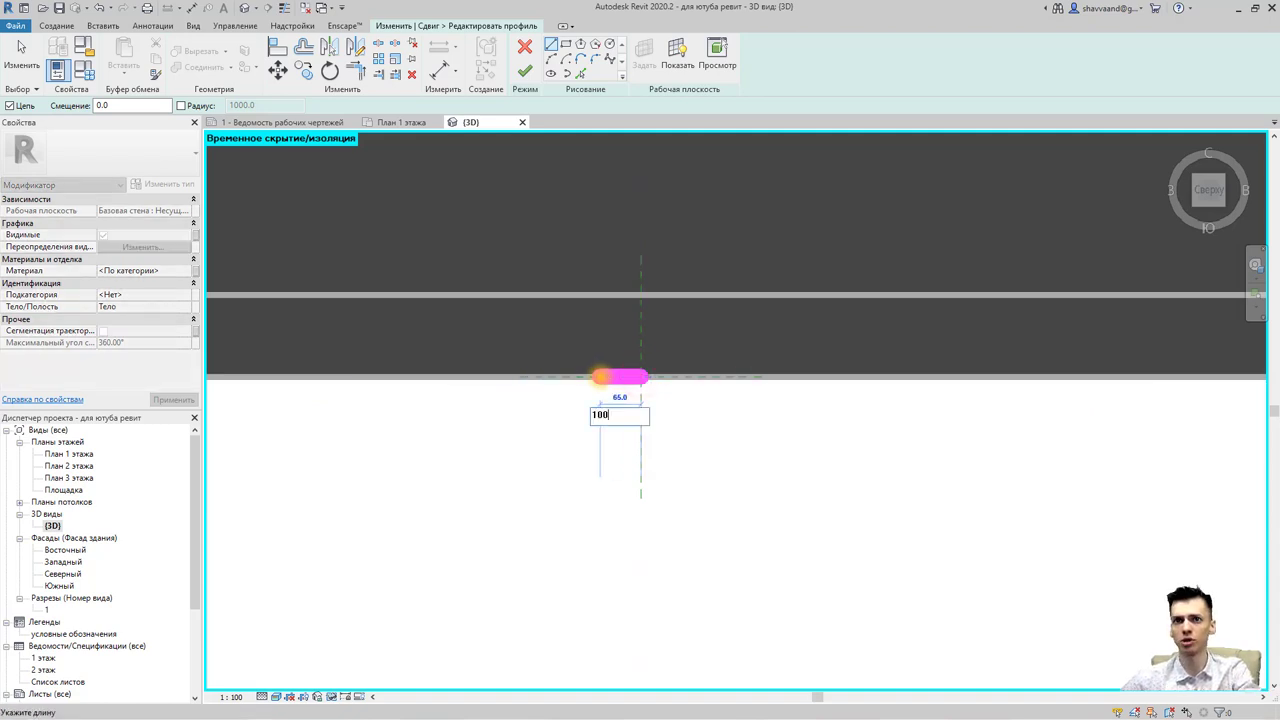
key("Return")
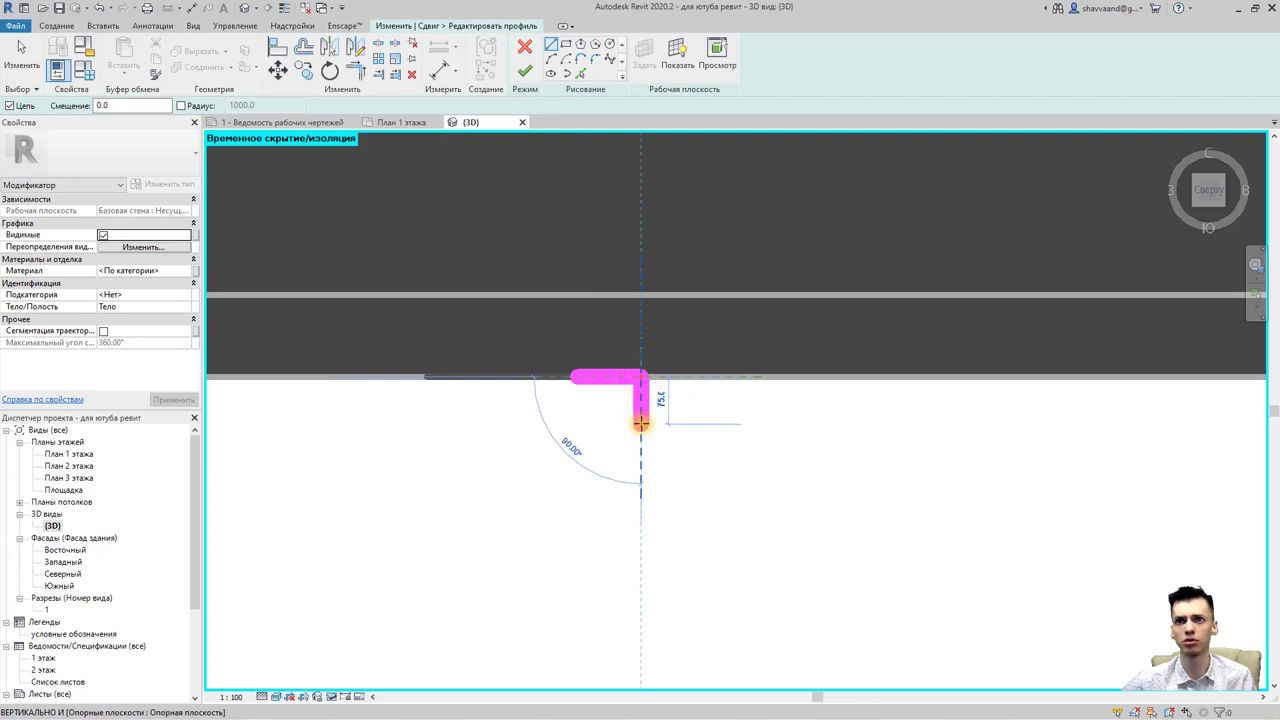
type("75")
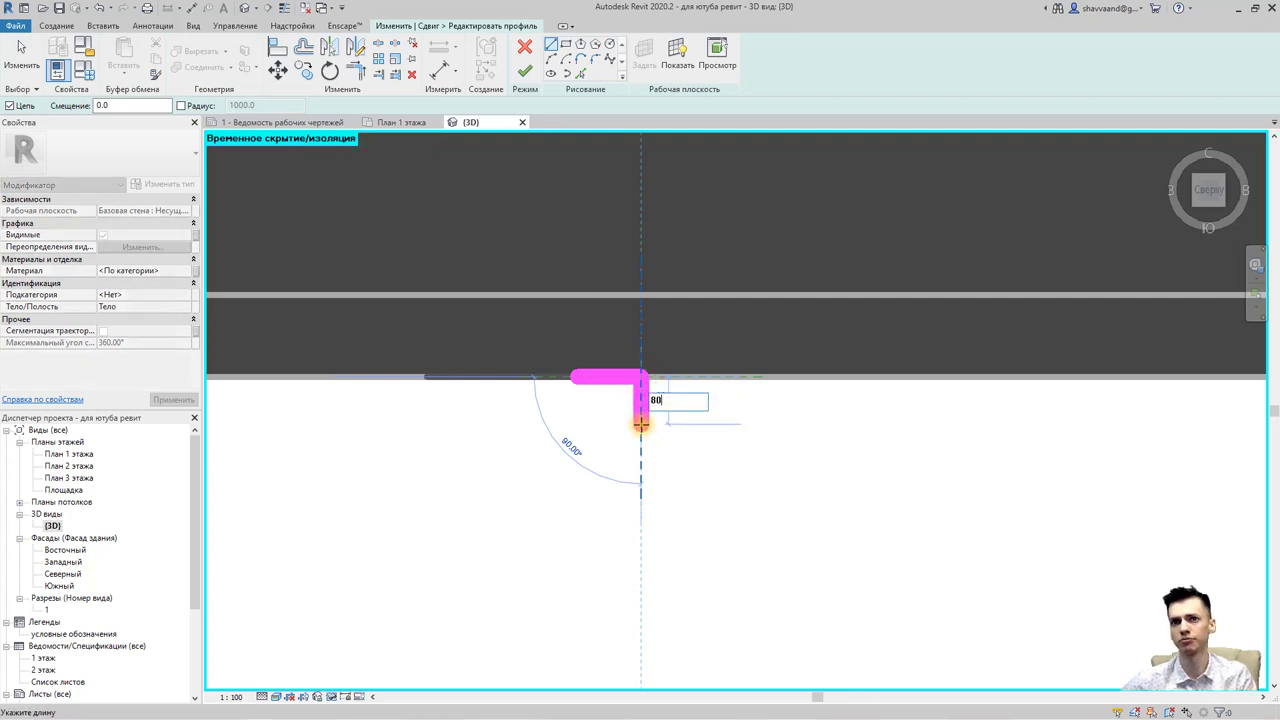
key("Return")
scroll(637, 432, "up", 2)
key("Escape")
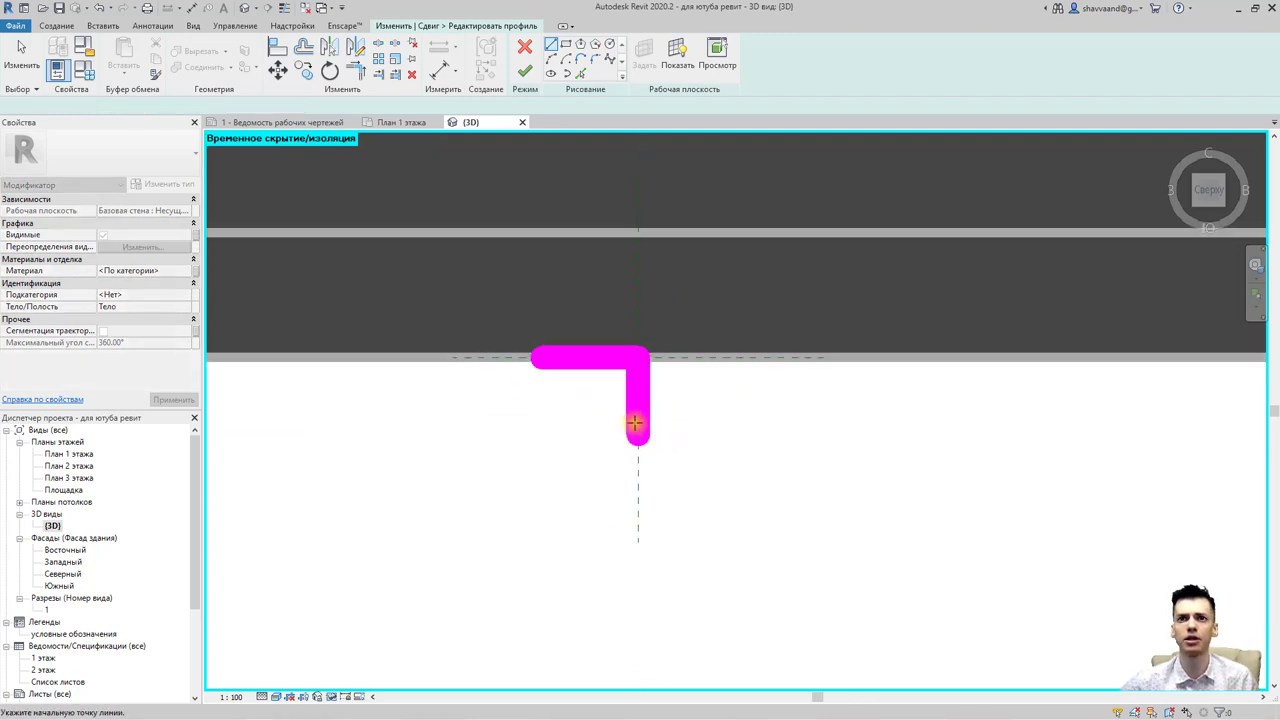
scroll(635, 434, "up", 1)
left_click(632, 435)
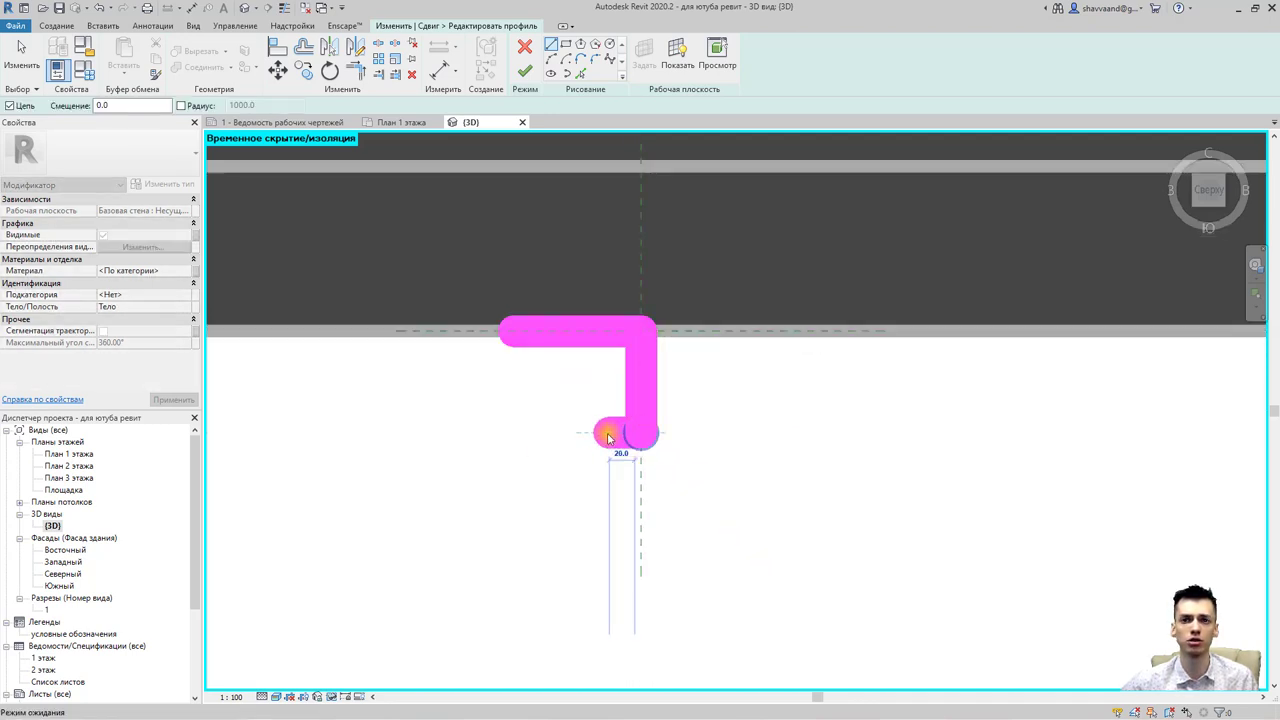
key("Escape")
key("Escape")
scroll(525, 316, "down", 2)
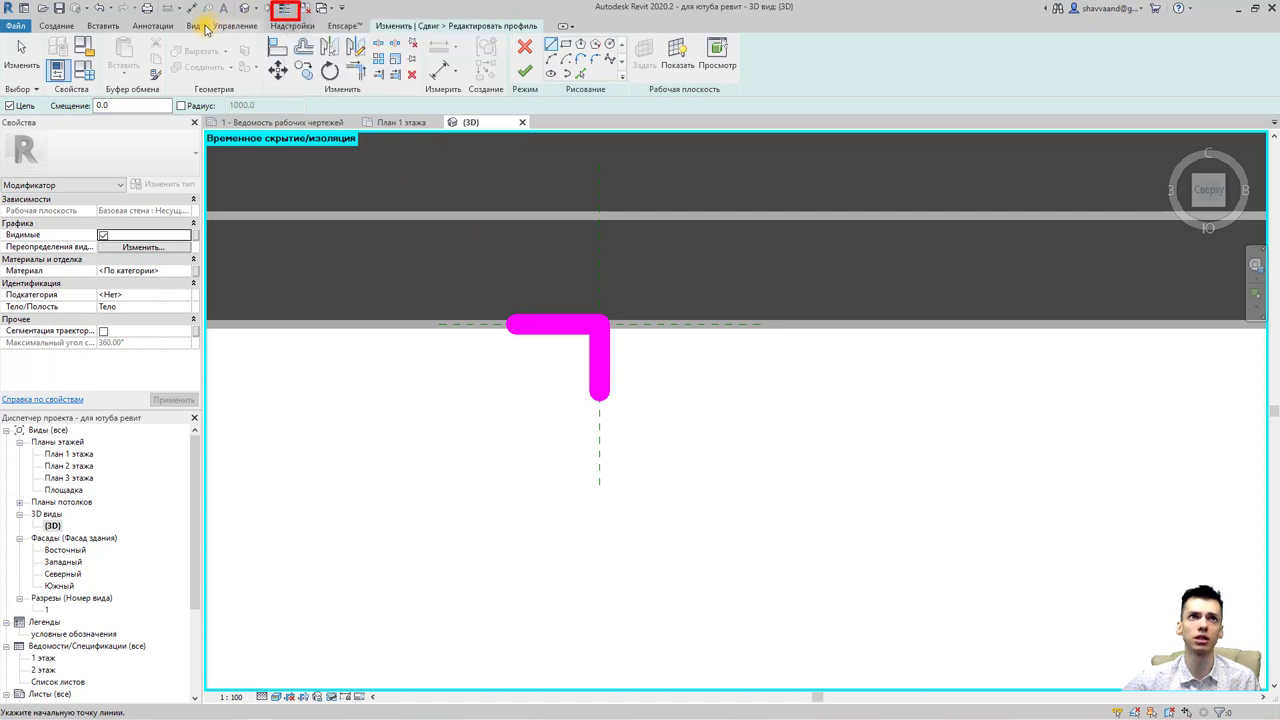
Turn on Thin Lines and add a short return at the end of the outward leg.
left_click(204, 26)
left_click(108, 62)
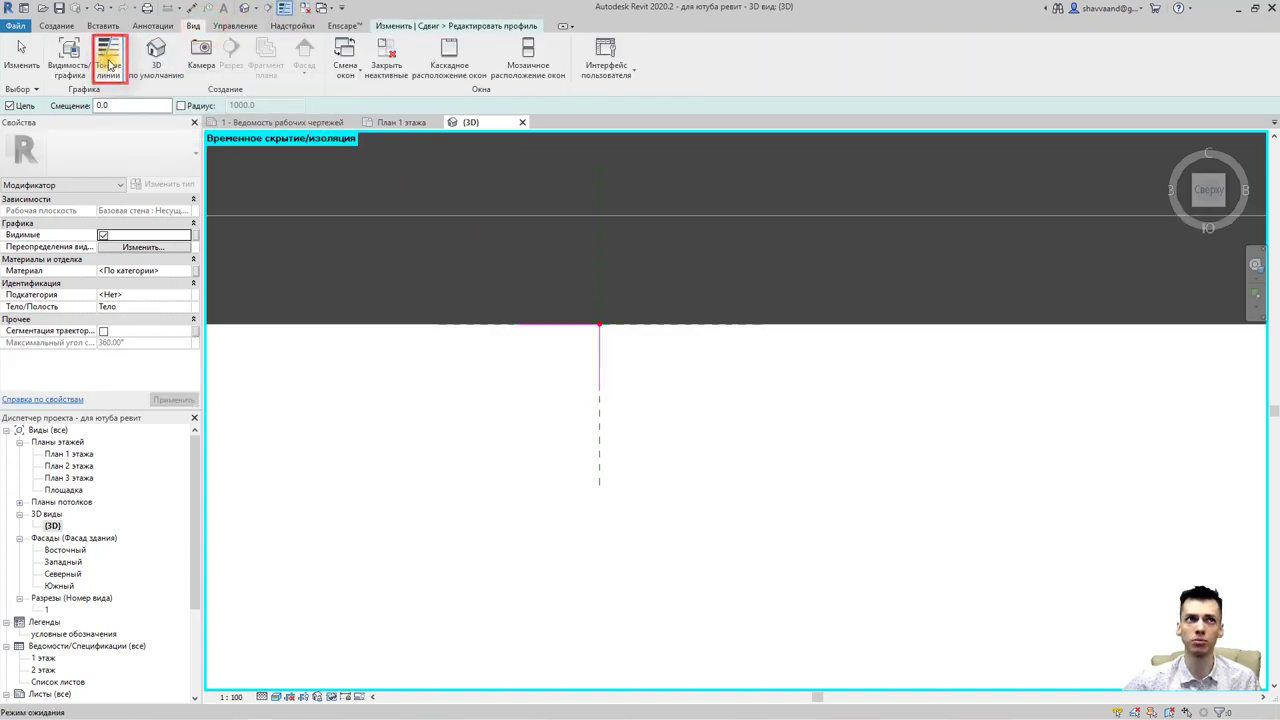
scroll(560, 350, "up", 3)
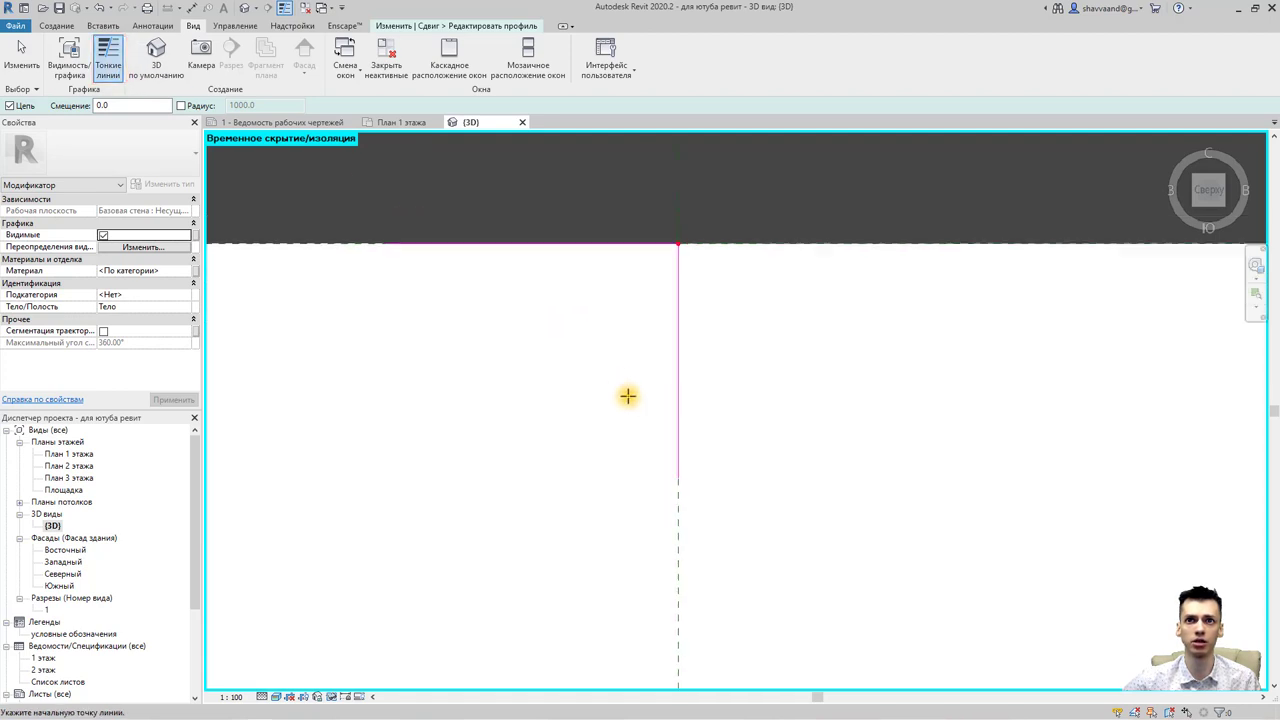
left_click(677, 476)
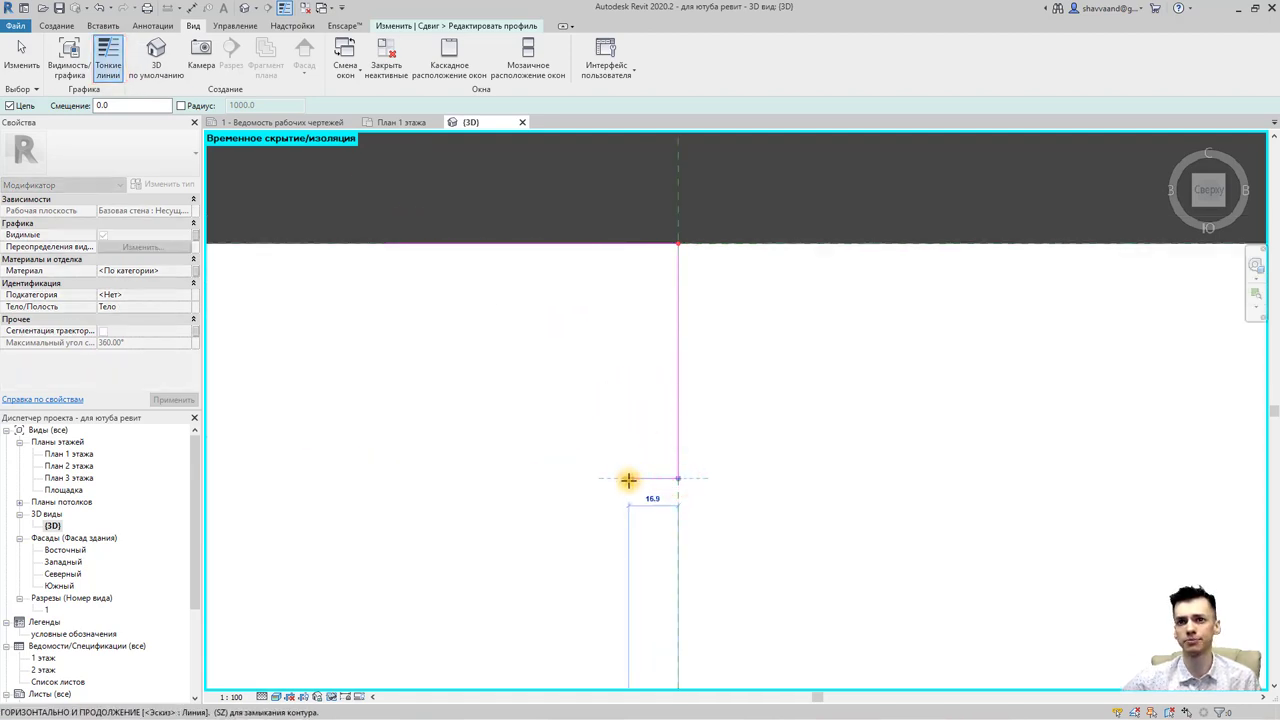
left_click(628, 481)
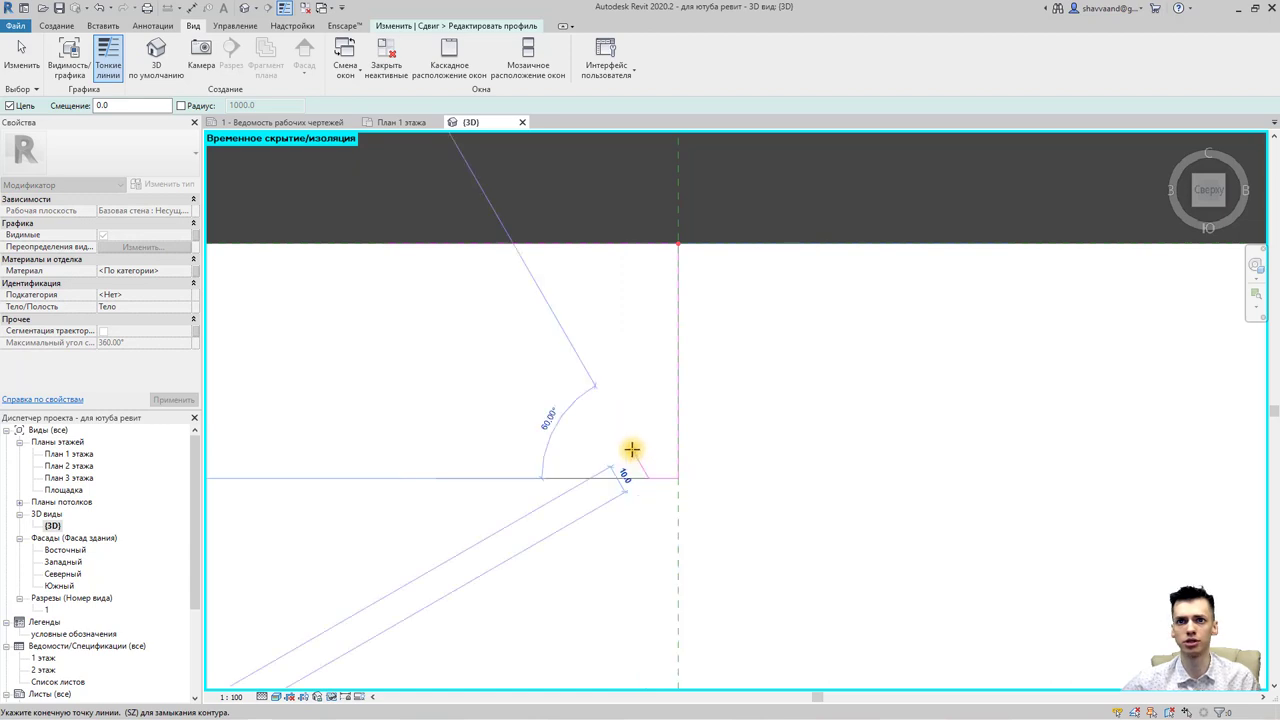
key("Escape")
Draw a 10-long stub line starting at the wall face.
middle_click_drag(643, 426, 700, 449)
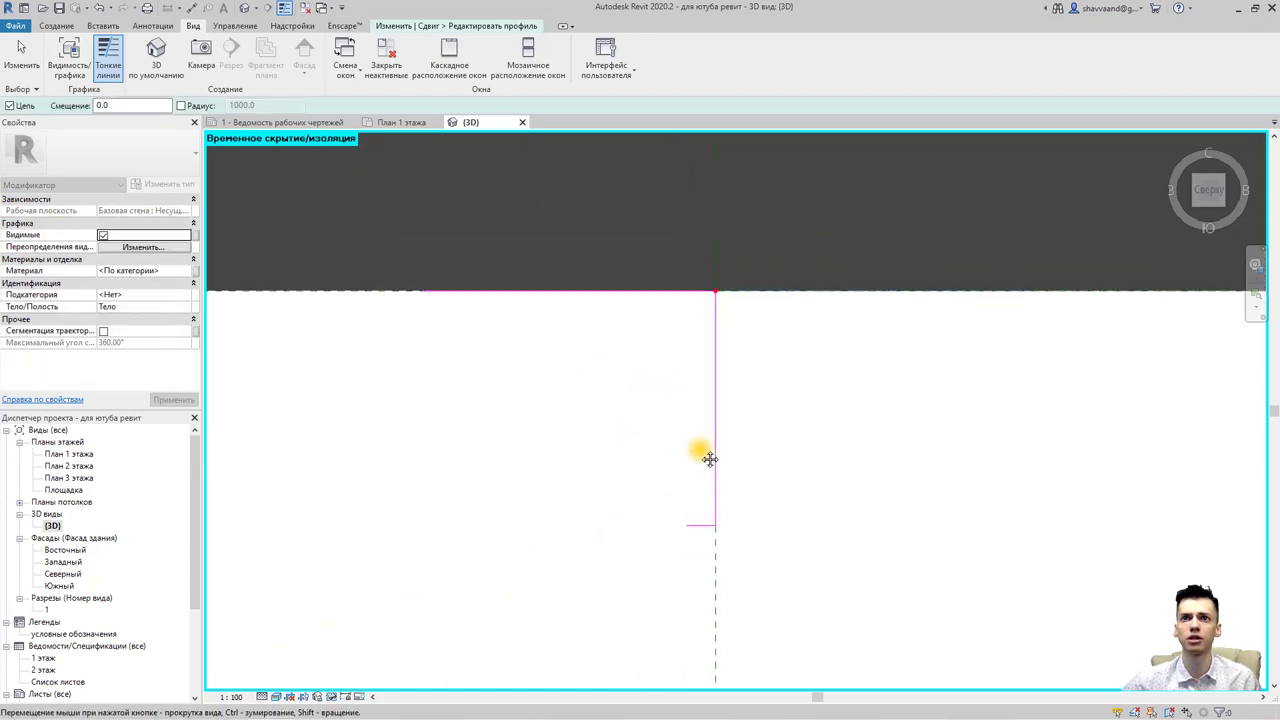
left_click(446, 336)
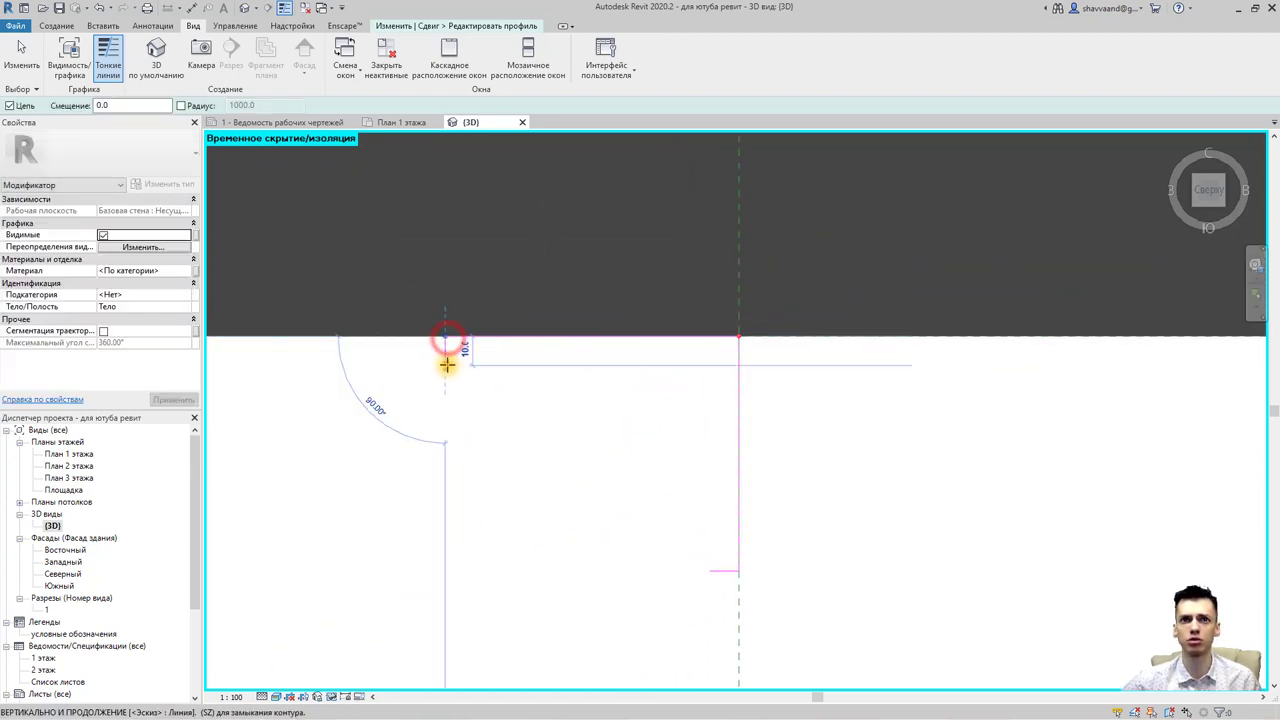
type("10")
key("Return")
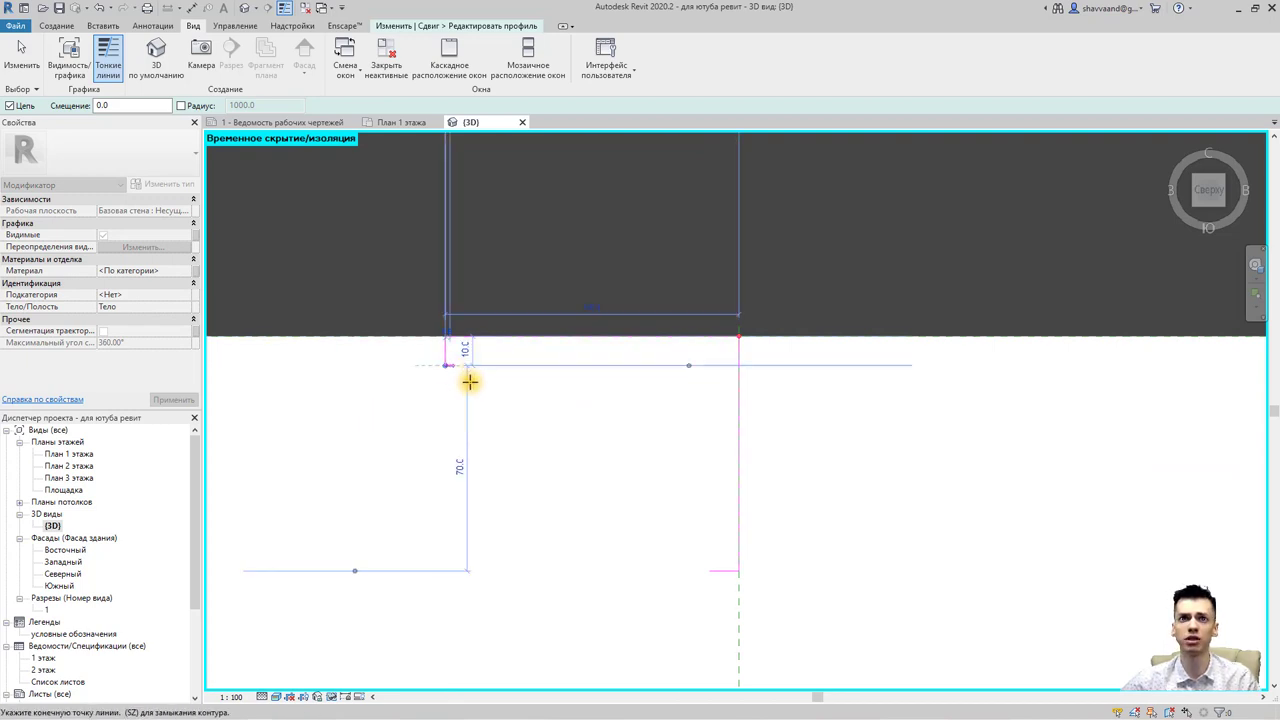
key("Escape")
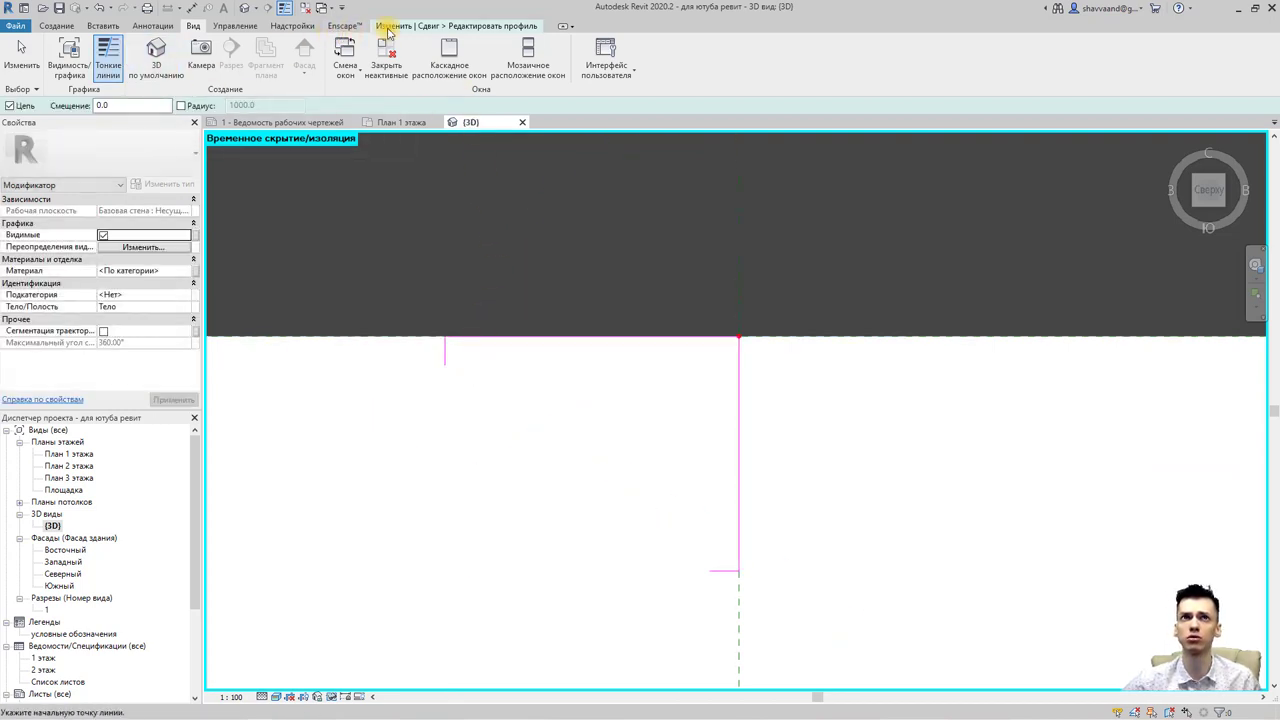
left_click(388, 28)
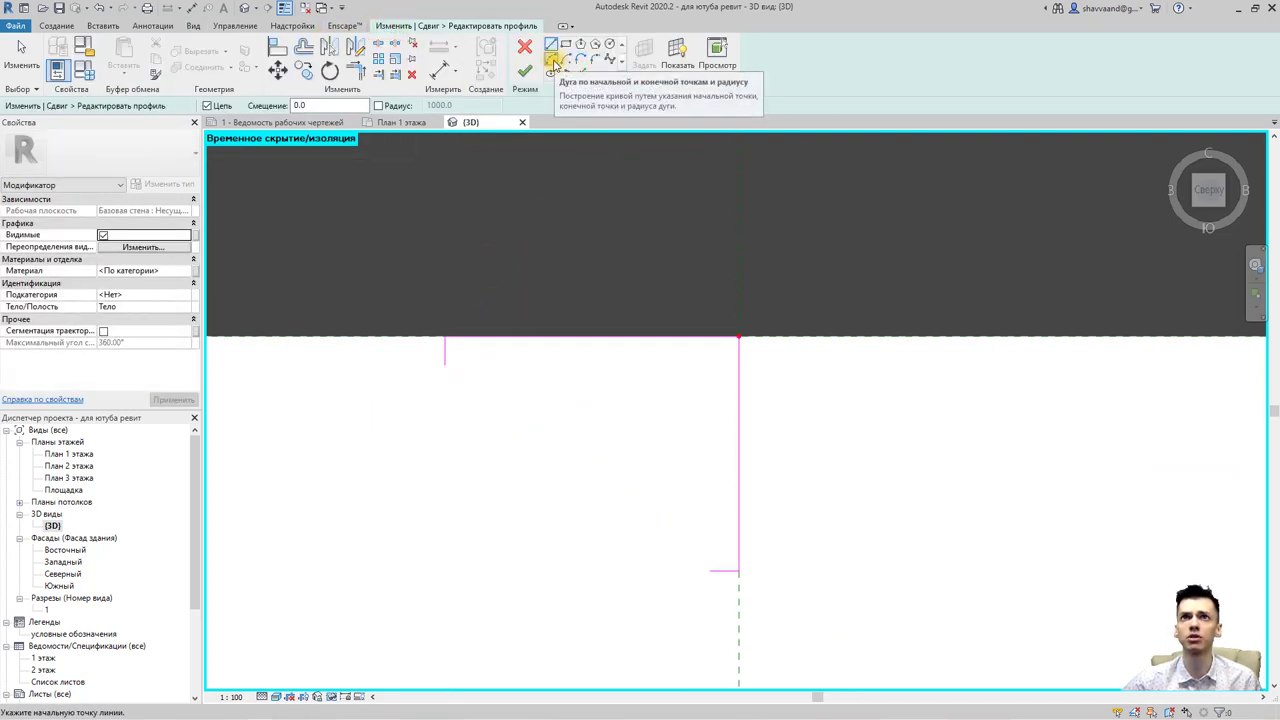
Trace the wavy stepped moulded edge from the wall-face stub down to the vertical line.
left_click(609, 58)
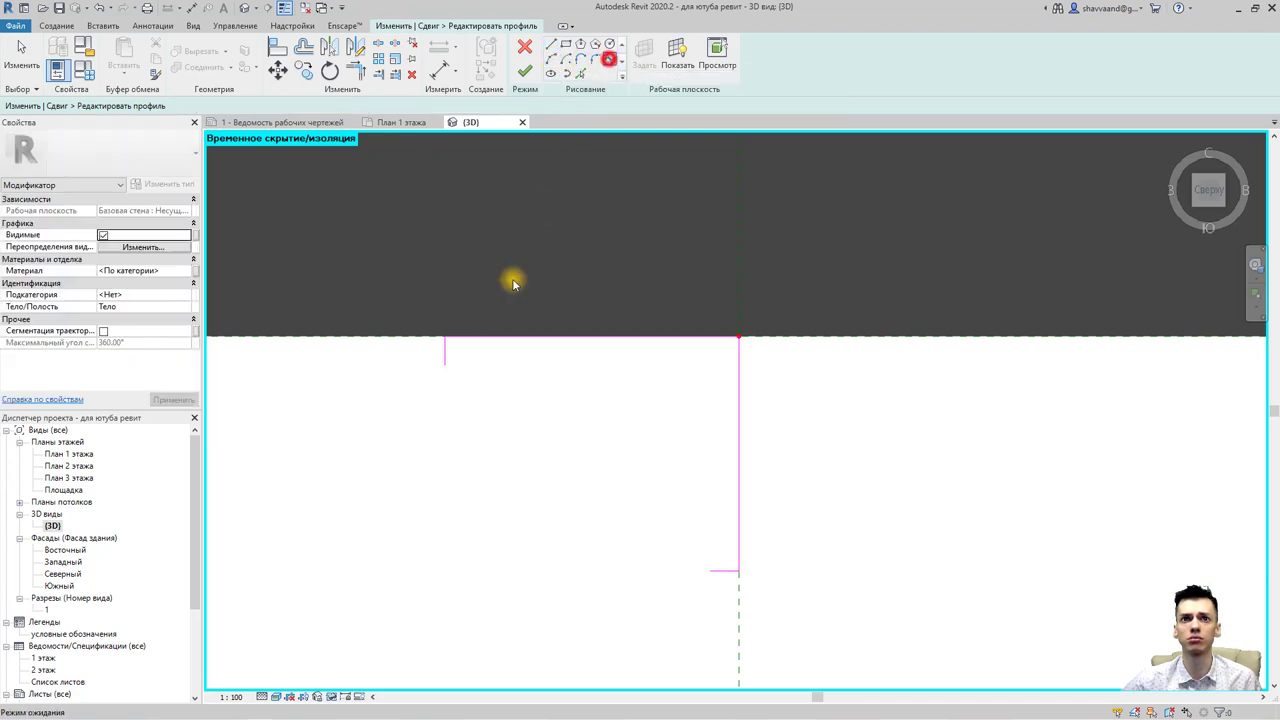
left_click(446, 364)
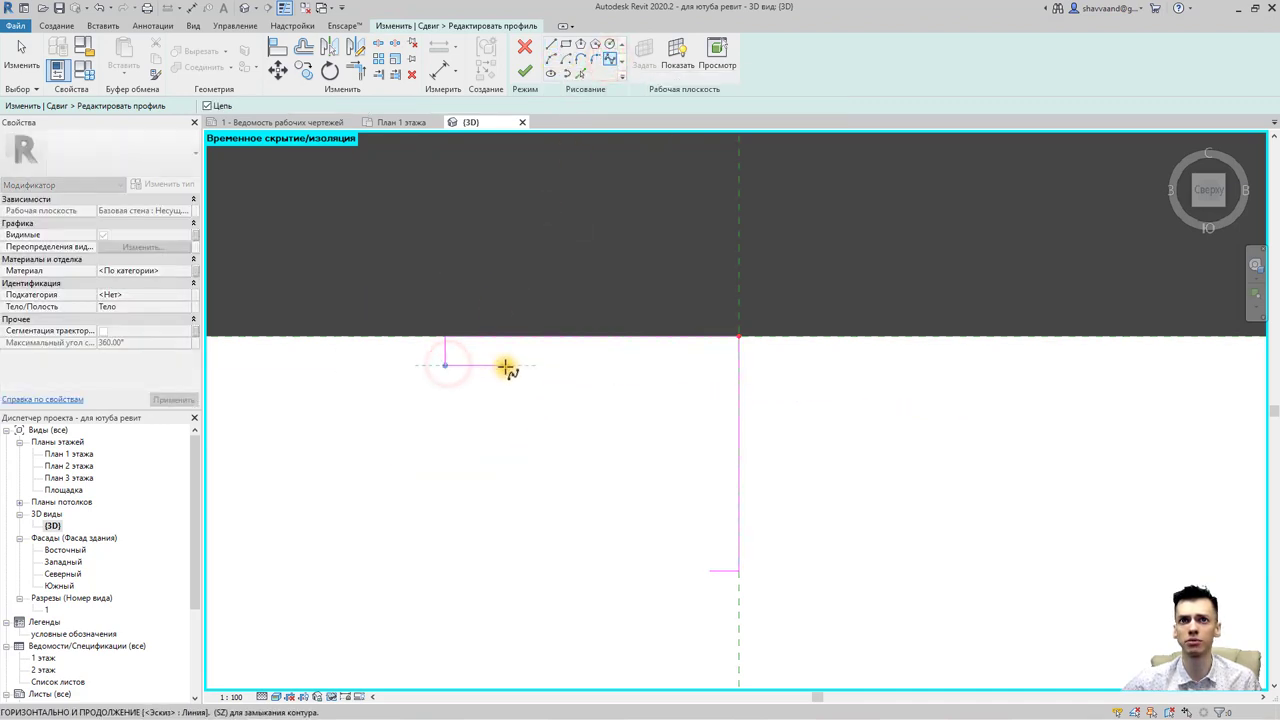
left_click(504, 366)
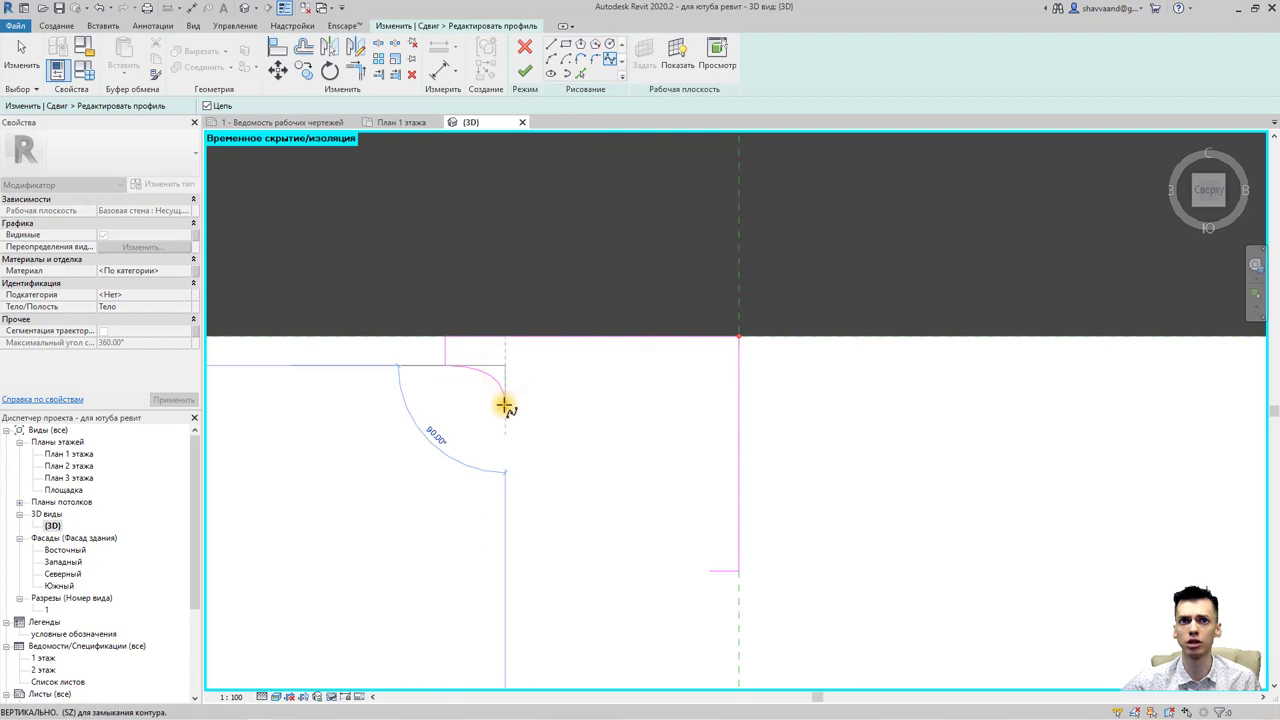
left_click(504, 405)
left_click(545, 410)
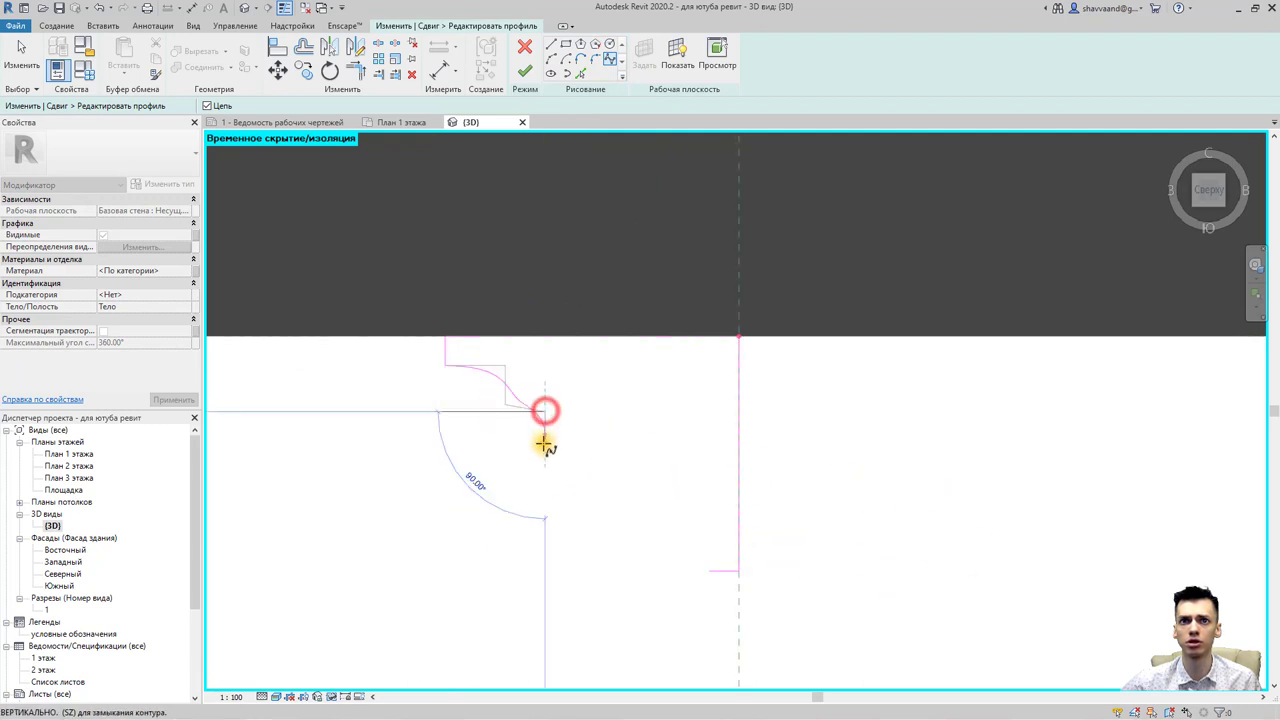
left_click(543, 444)
left_click(581, 449)
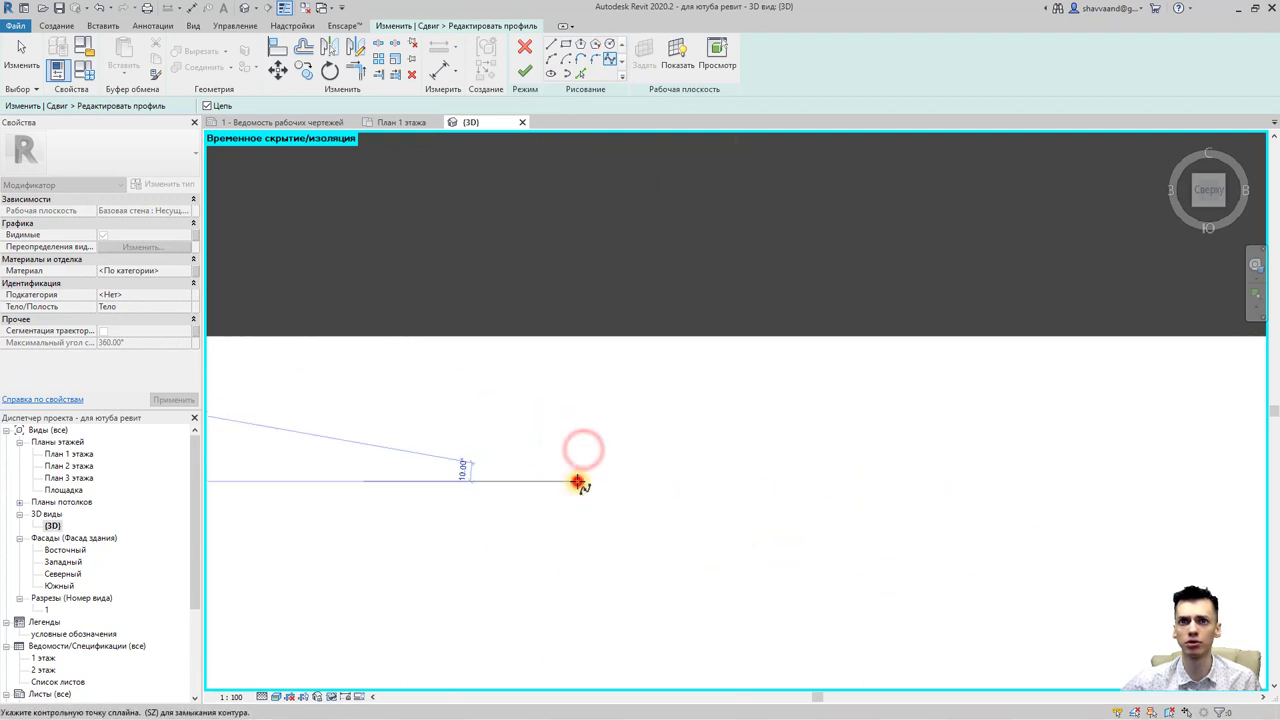
left_click(577, 482)
left_click(621, 490)
left_click(620, 516)
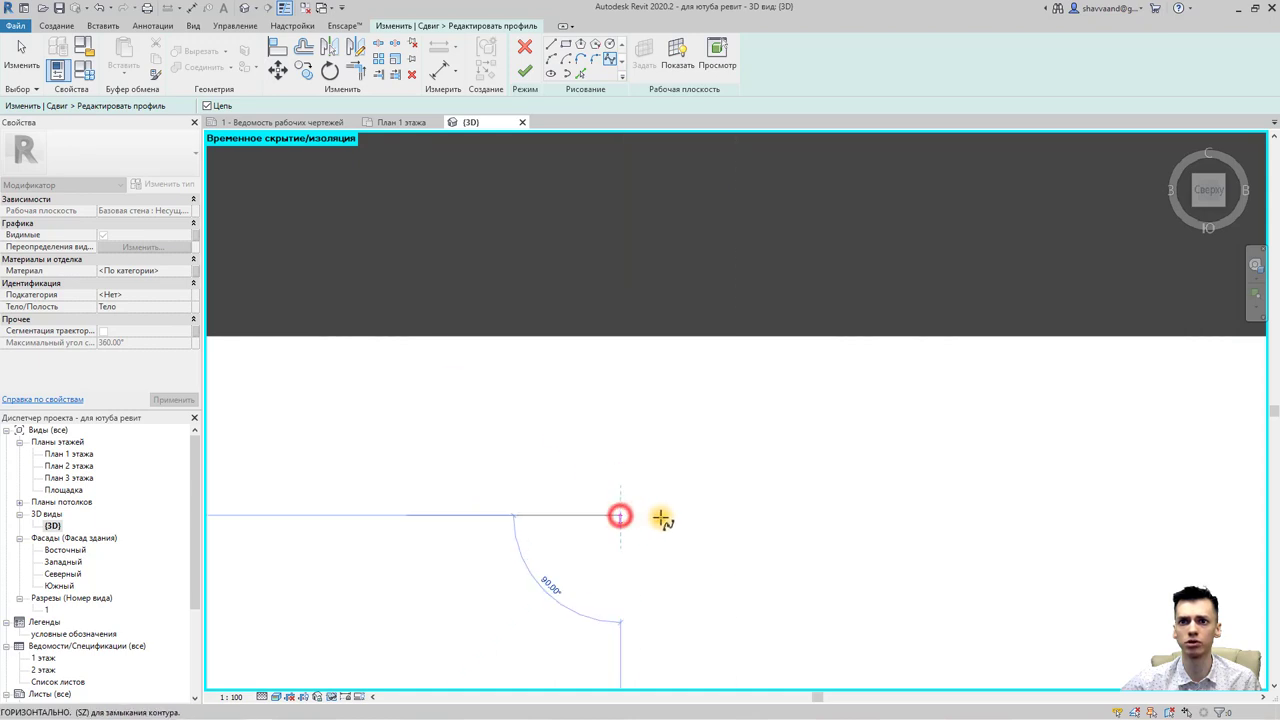
left_click(661, 517)
left_click(660, 540)
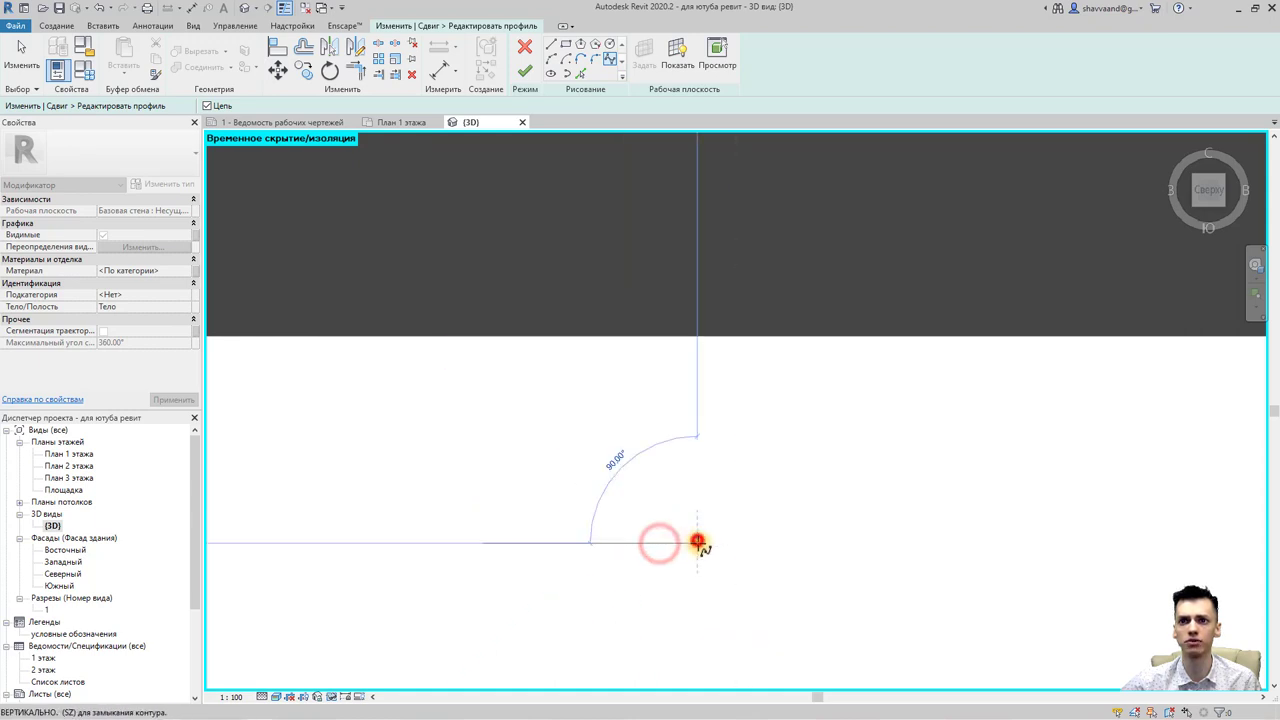
left_click(697, 540)
left_click(693, 571)
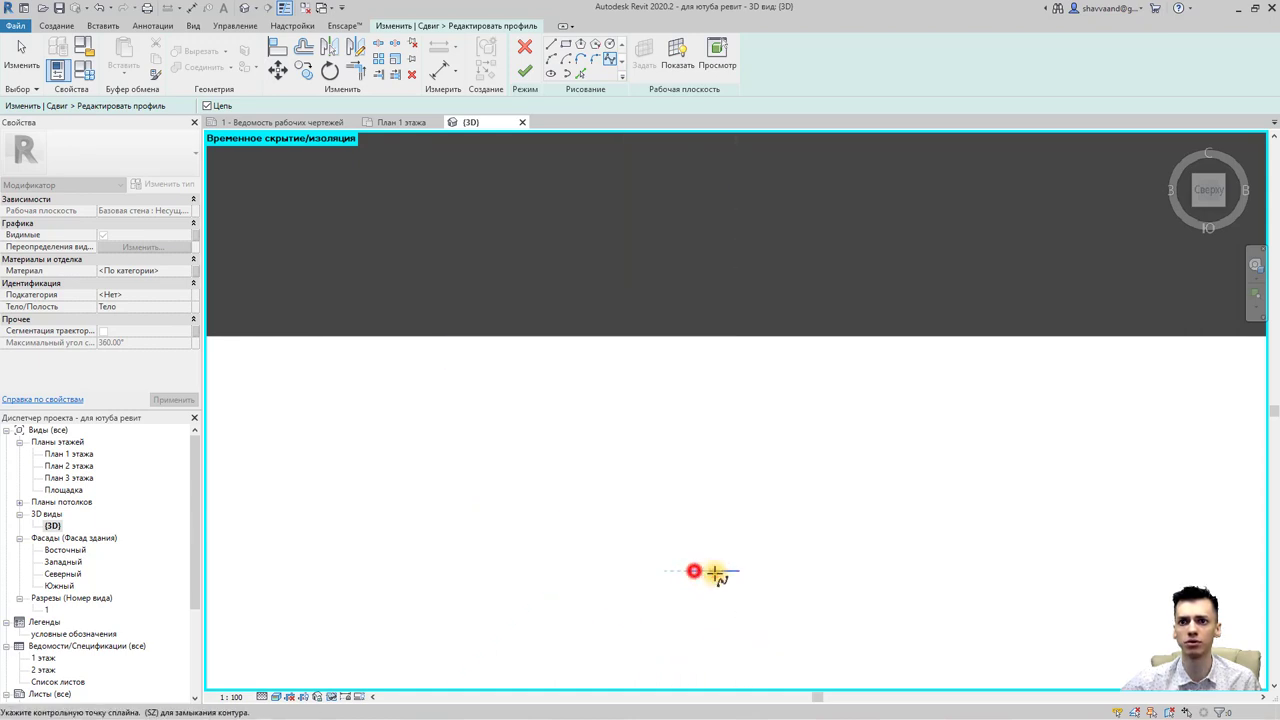
left_click(709, 571)
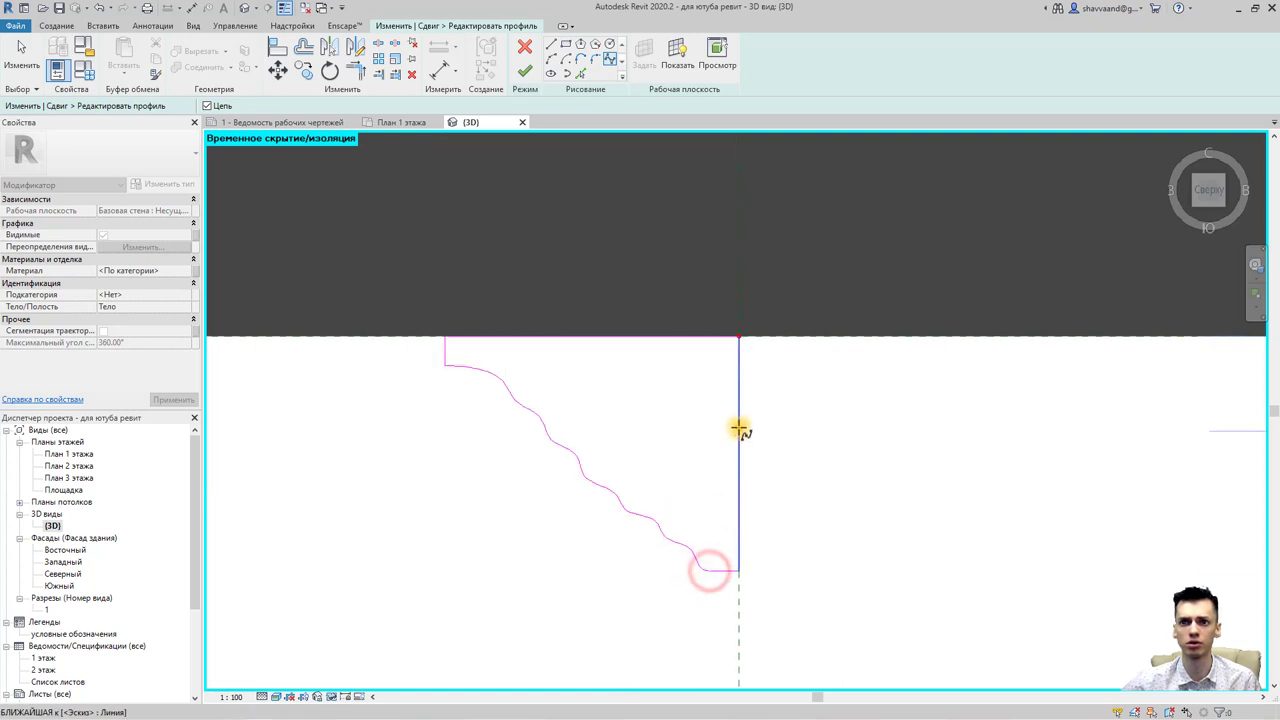
scroll(745, 437, "down", 2)
key("Escape")
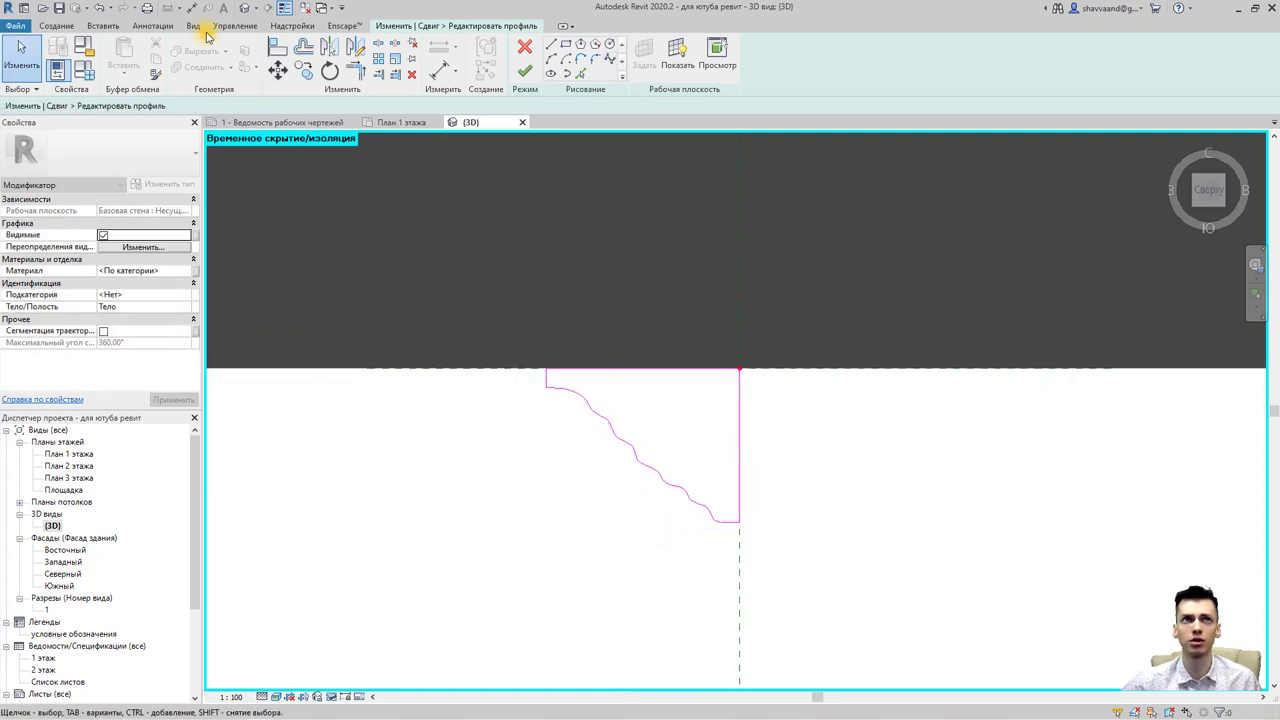
left_click(285, 9)
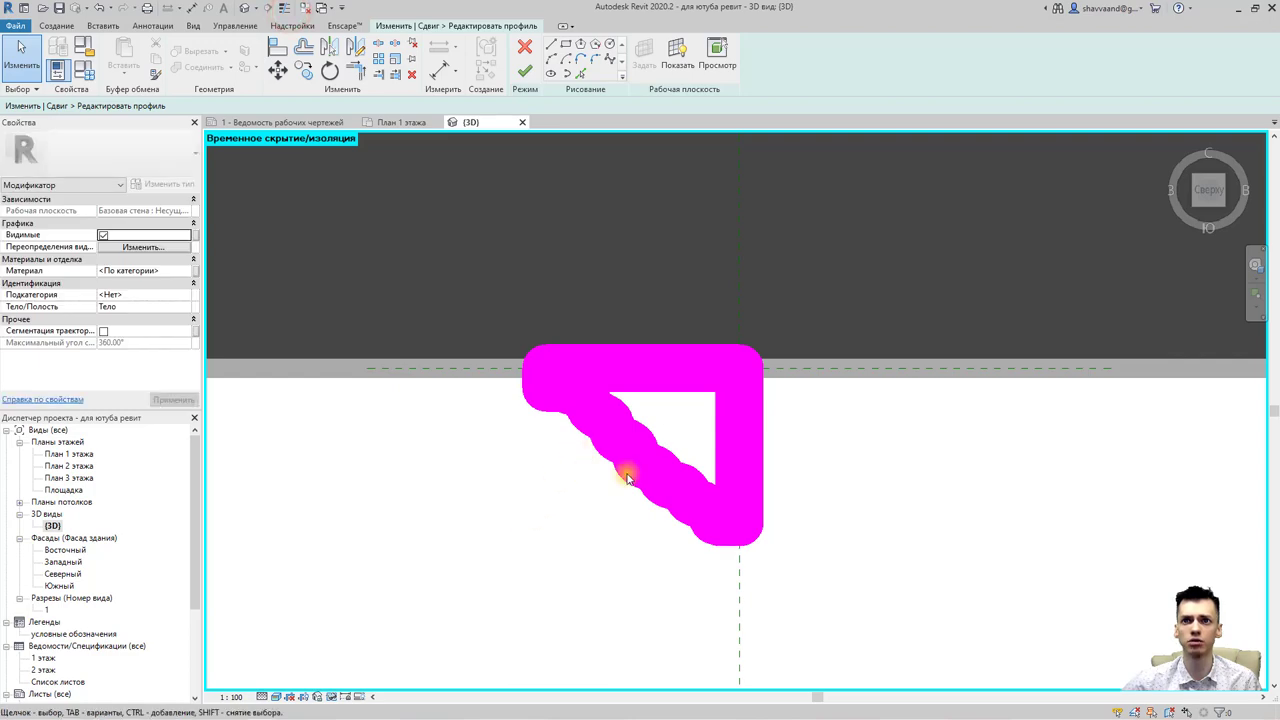
scroll(770, 502, "down", 1)
mouse_move(770, 502)
middle_mouse_down("shift")
mouse_move(903, 403)
mouse_move(826, 443)
mouse_move(818, 493)
mouse_move(877, 466)
mouse_move(760, 274)
mouse_move(600, 180)
middle_mouse_up("shift")
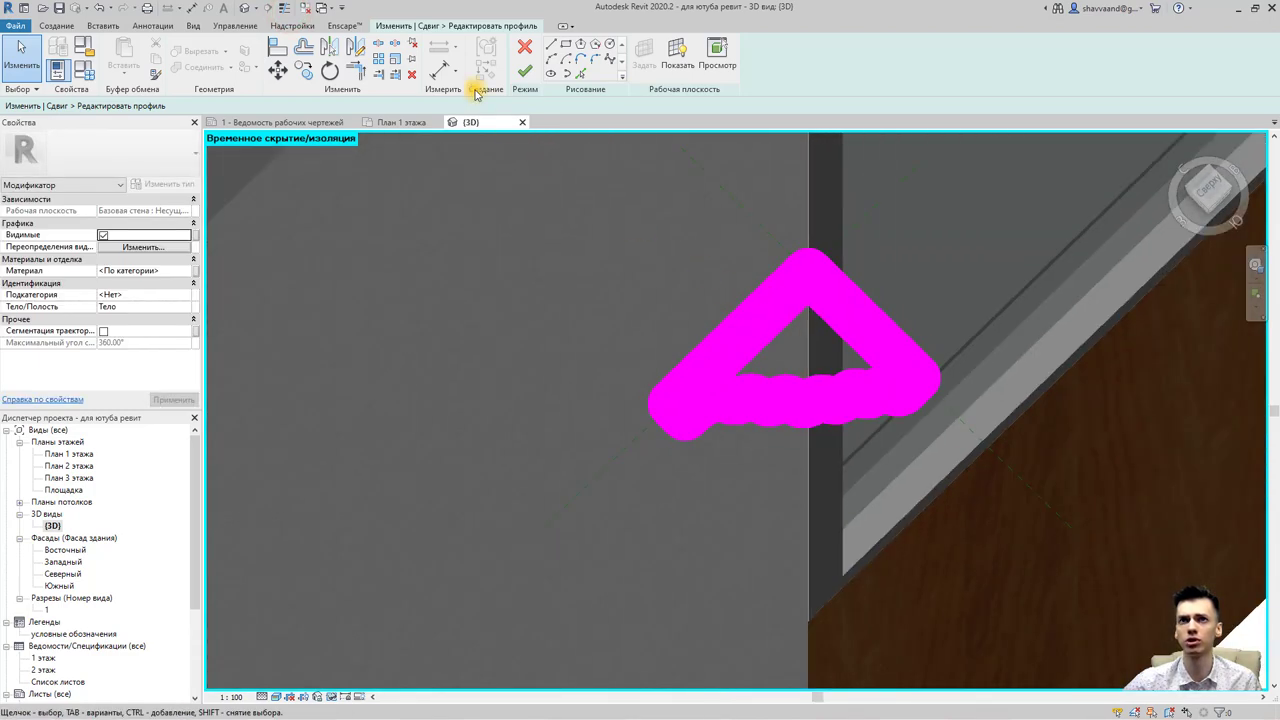
left_click(285, 12)
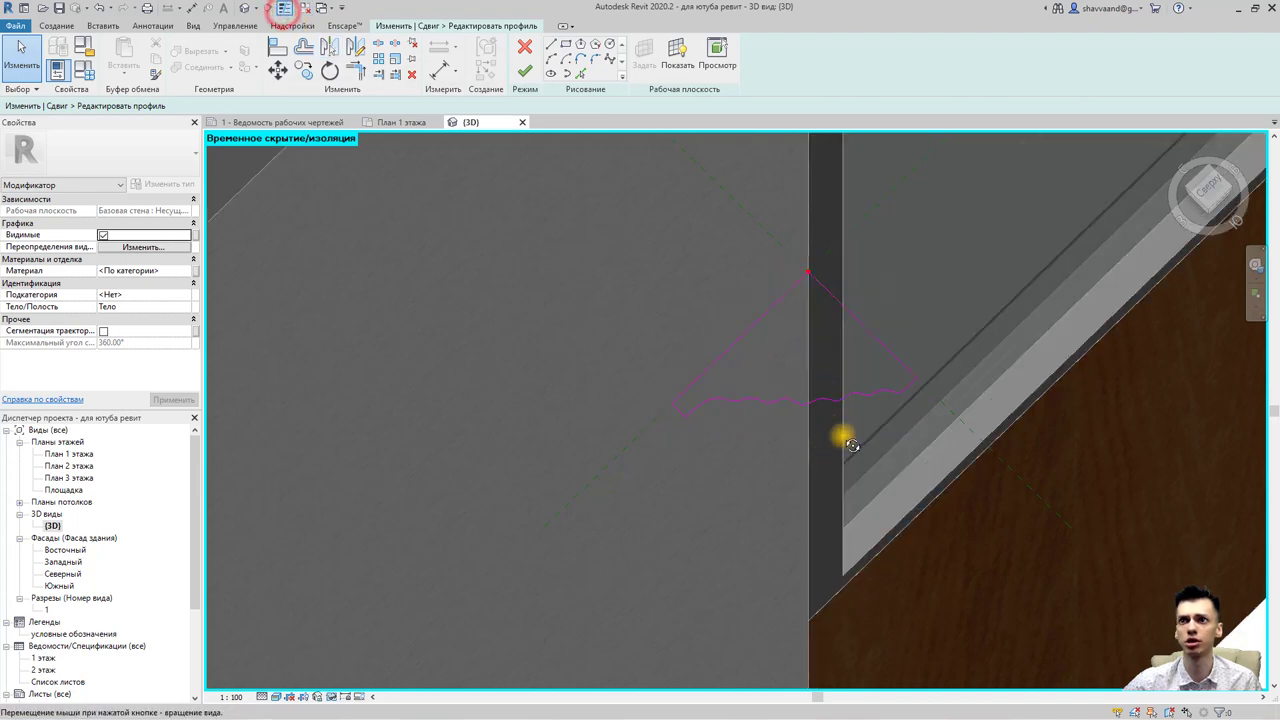
mouse_move(843, 437)
middle_mouse_down("shift")
mouse_move(863, 409)
mouse_move(800, 391)
mouse_move(669, 429)
middle_mouse_up("shift")
Finish the profile and the sweep, producing the moulded trim up the window's side and top.
scroll(791, 386, "down", 2)
scroll(791, 386, "down", 2)
left_click(525, 70)
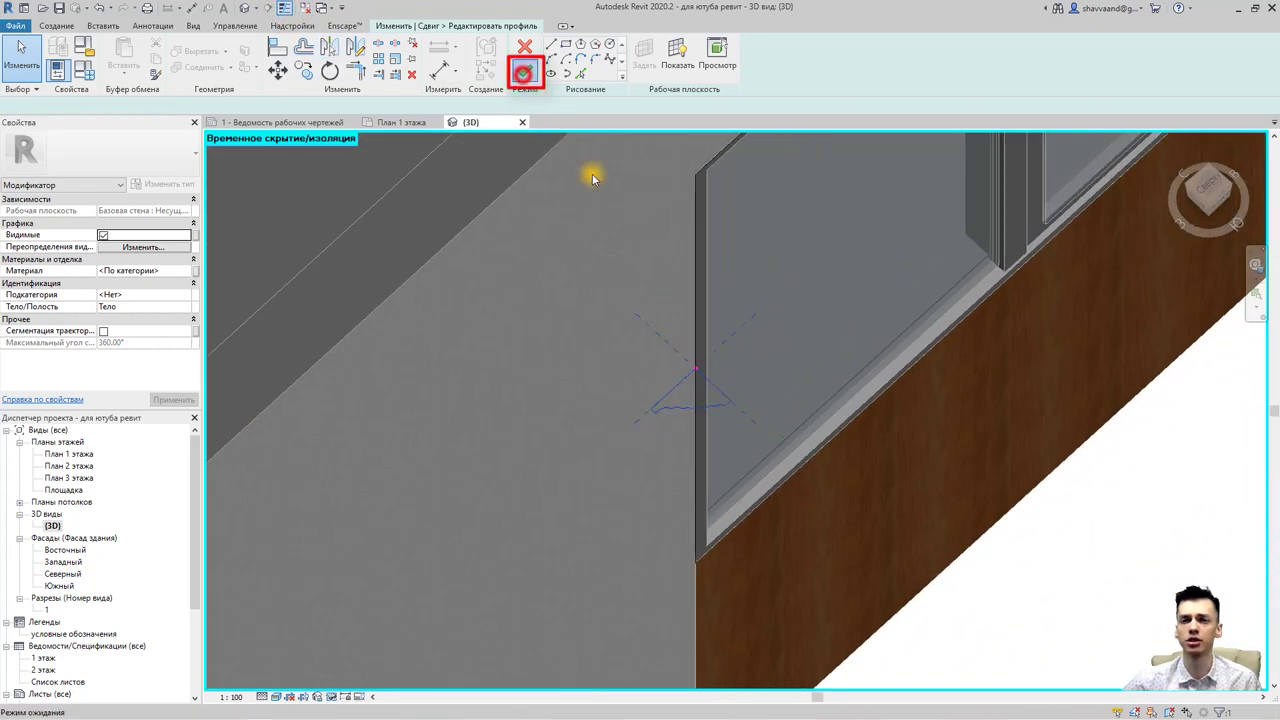
middle_click_drag(713, 317, 677, 237, "shift")
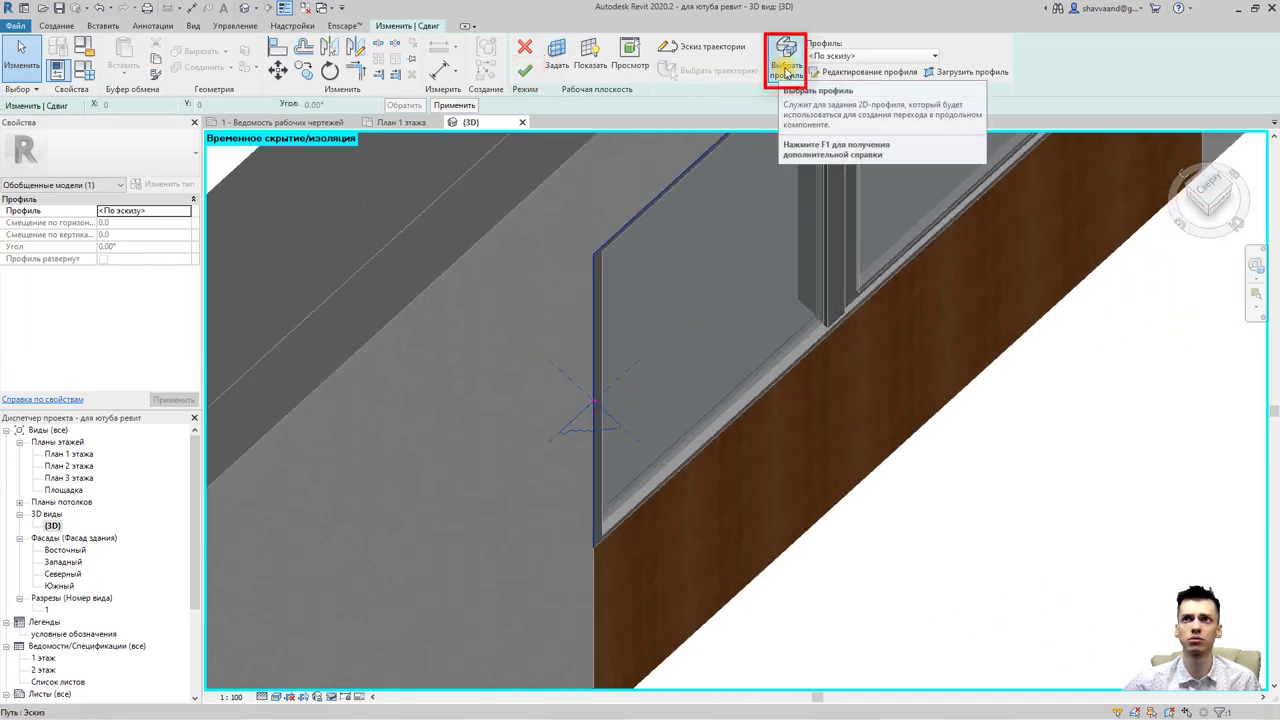
left_click(787, 68)
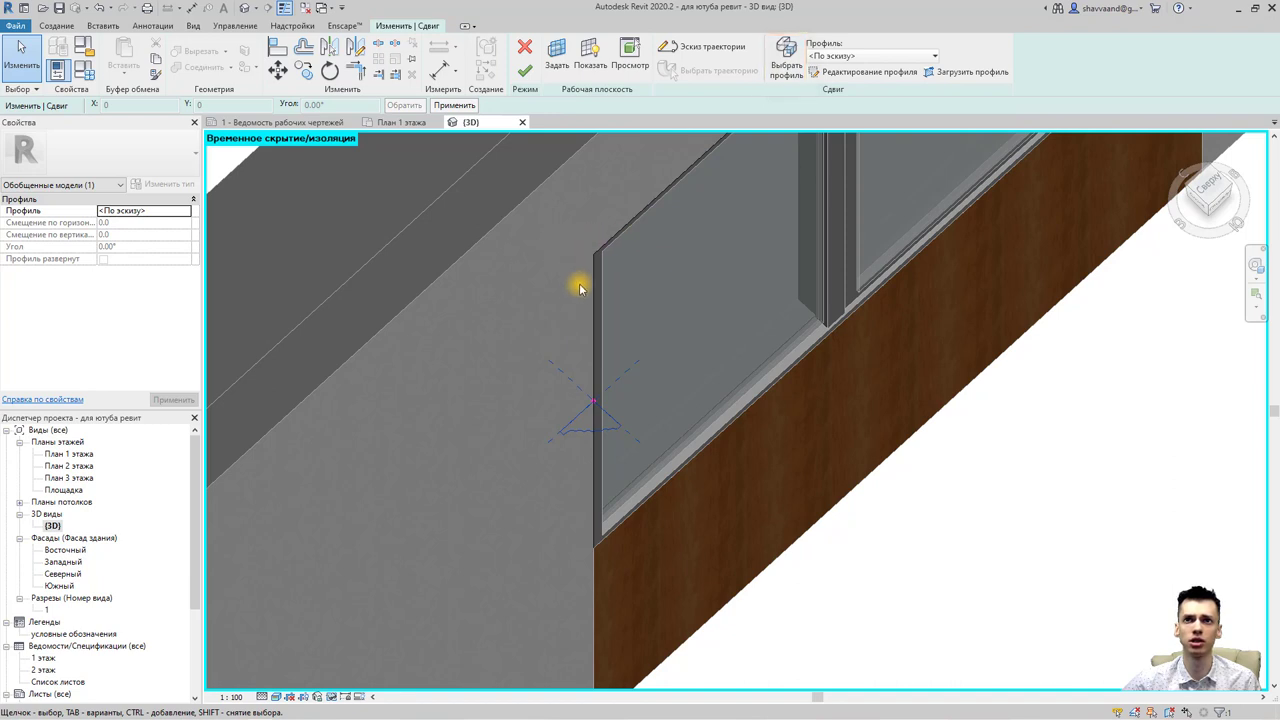
middle_click_drag(630, 240, 530, 287)
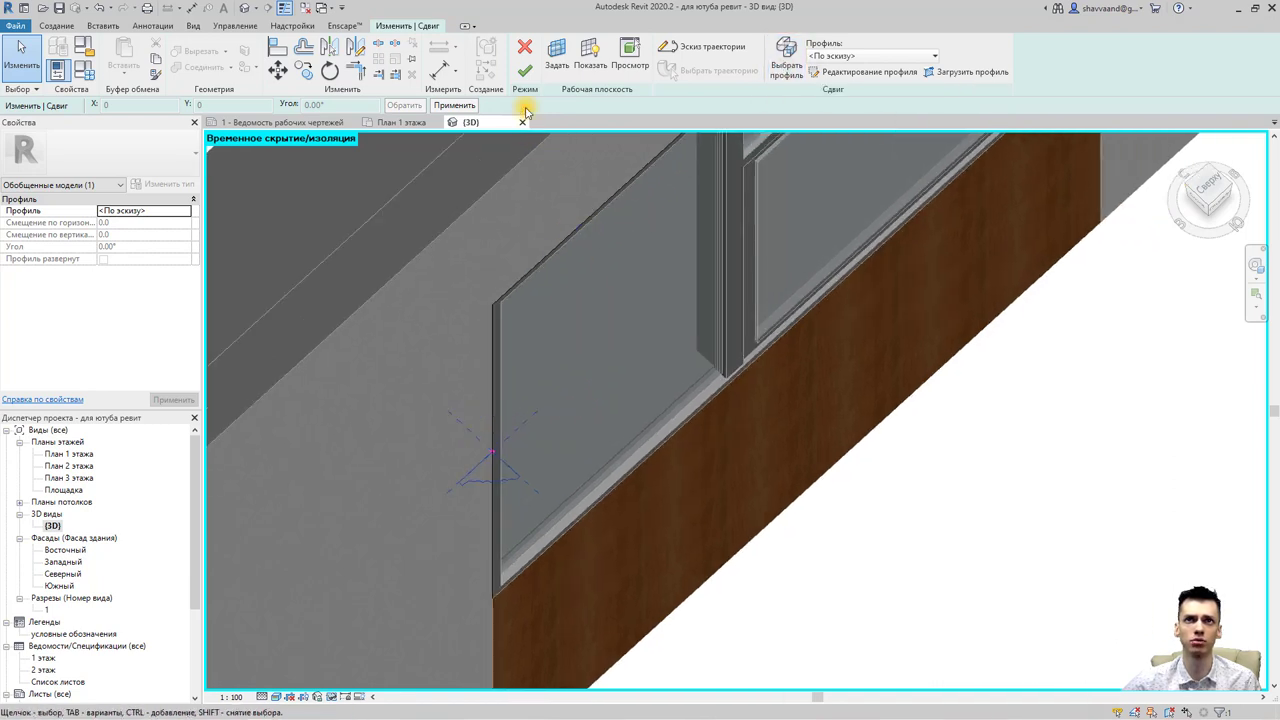
left_click(527, 80)
Orbit and zoom around the window to inspect the newly created trim sweep.
middle_click_drag(714, 314, 740, 342, "shift")
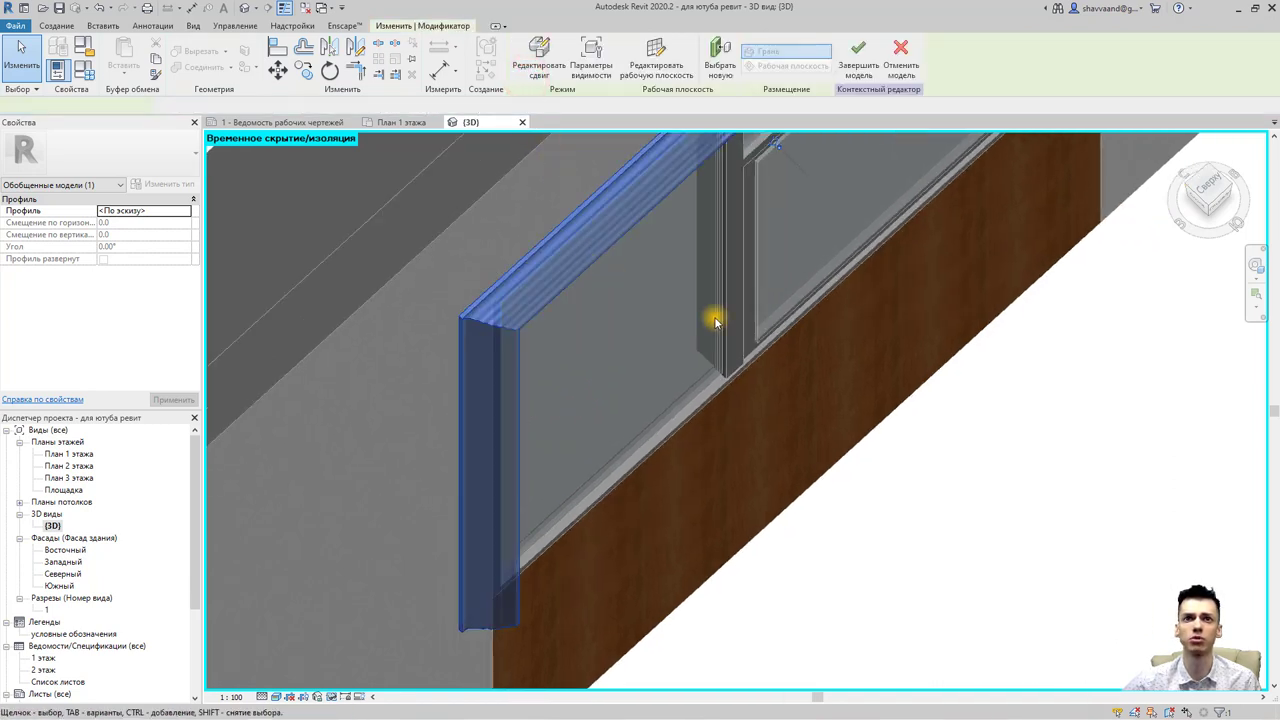
scroll(740, 342, "up", 3)
middle_click_drag(606, 263, 974, 291, "shift")
key("Escape")
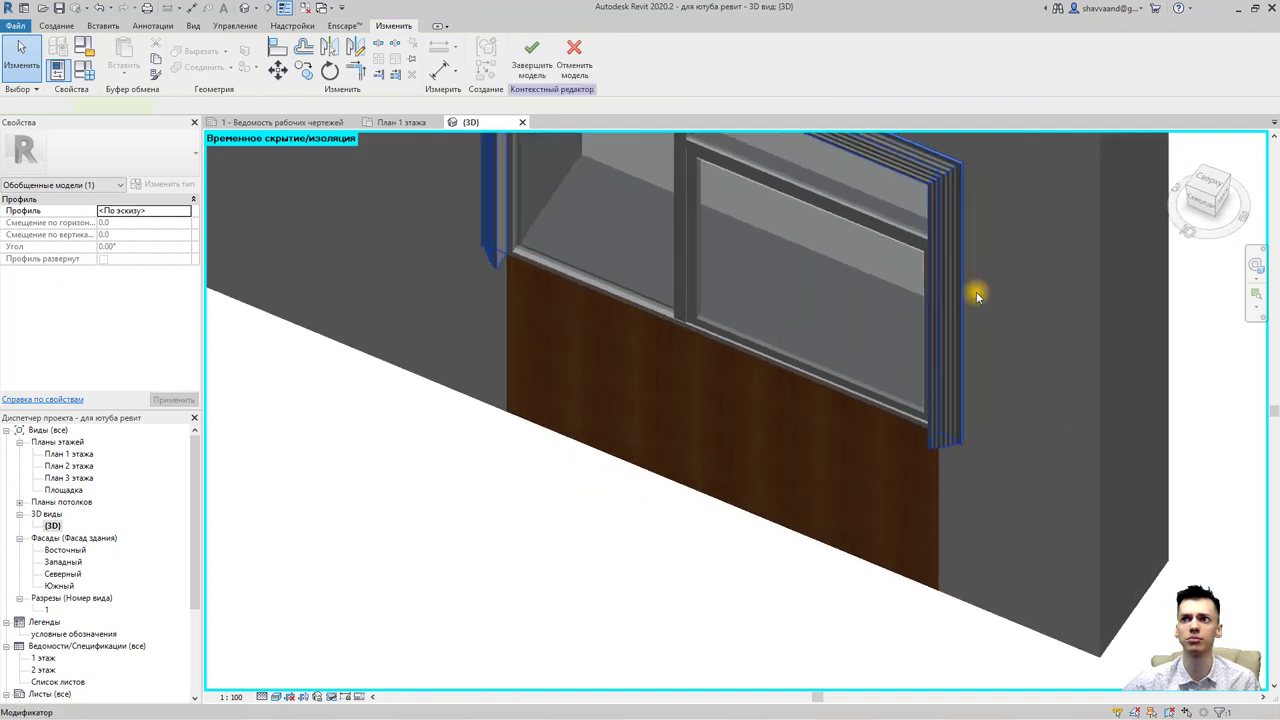
scroll(941, 369, "up", 2)
middle_click_drag(941, 369, 834, 371, "shift")
scroll(886, 380, "up", 2)
scroll(908, 371, "up", 1)
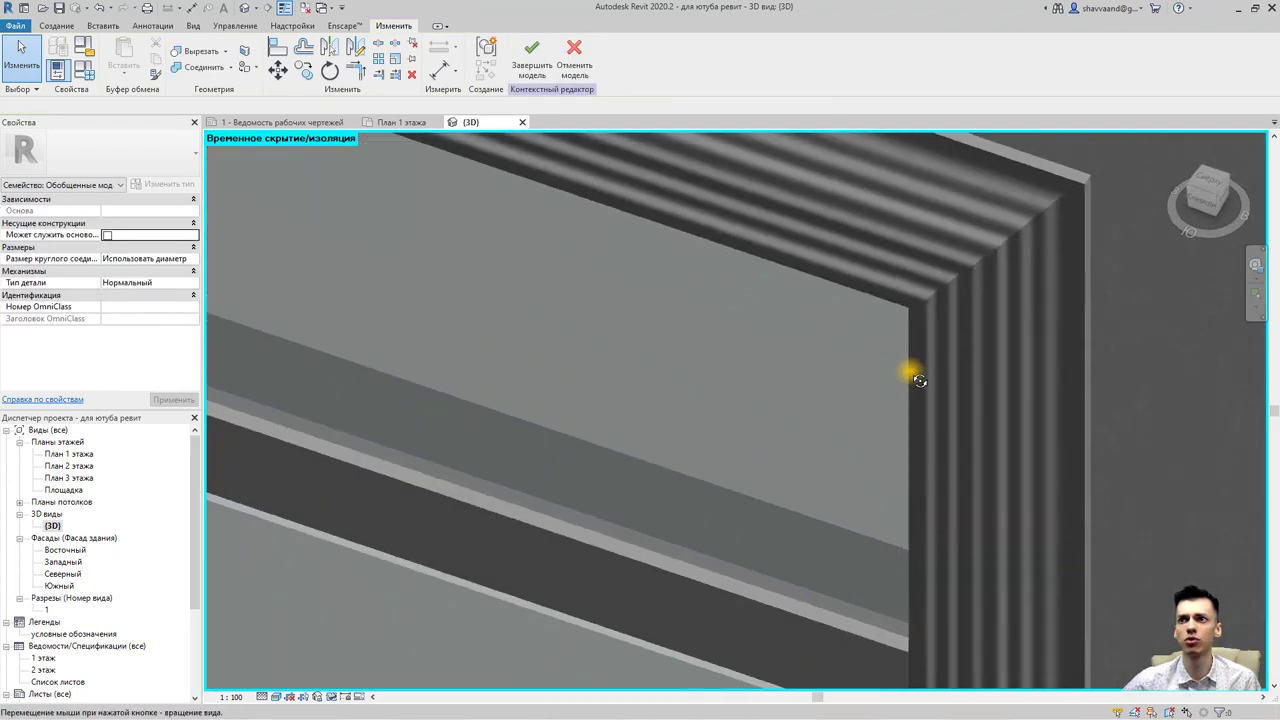
scroll(943, 318, "up", 2)
scroll(943, 318, "down", 3)
Isolate the selected trim frame so it is the only element shown.
left_click(960, 273)
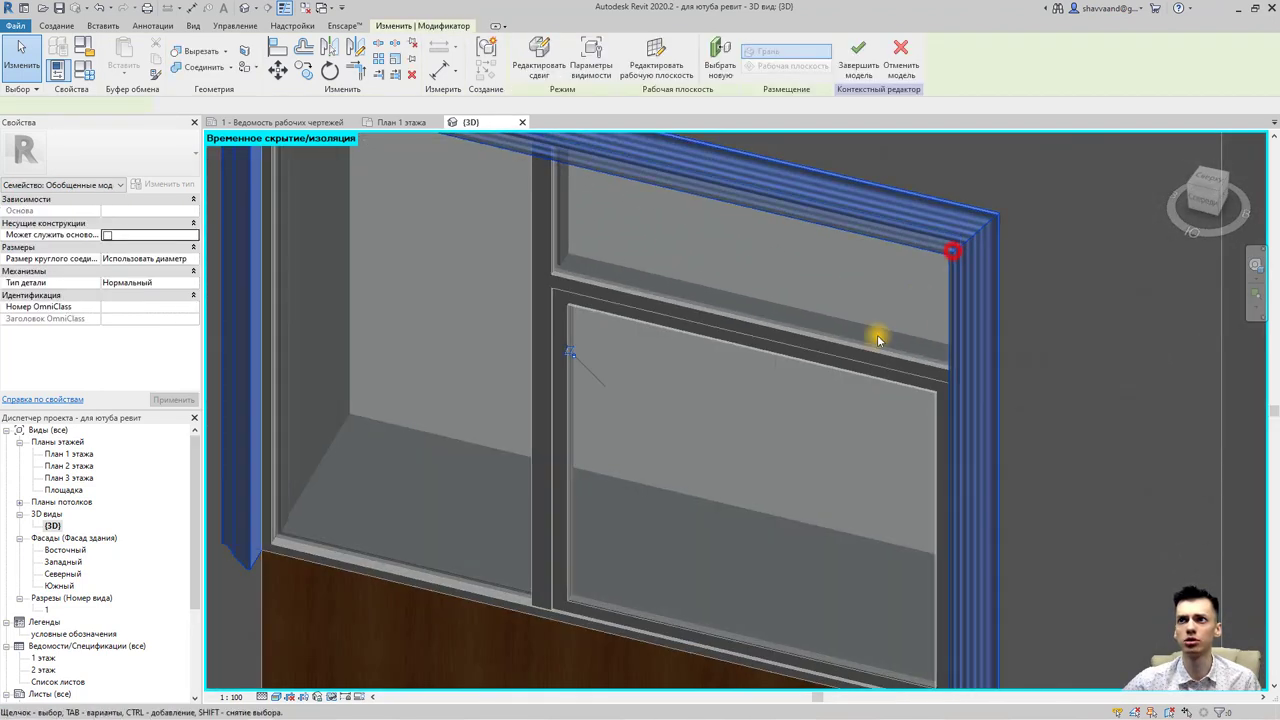
left_click(333, 697)
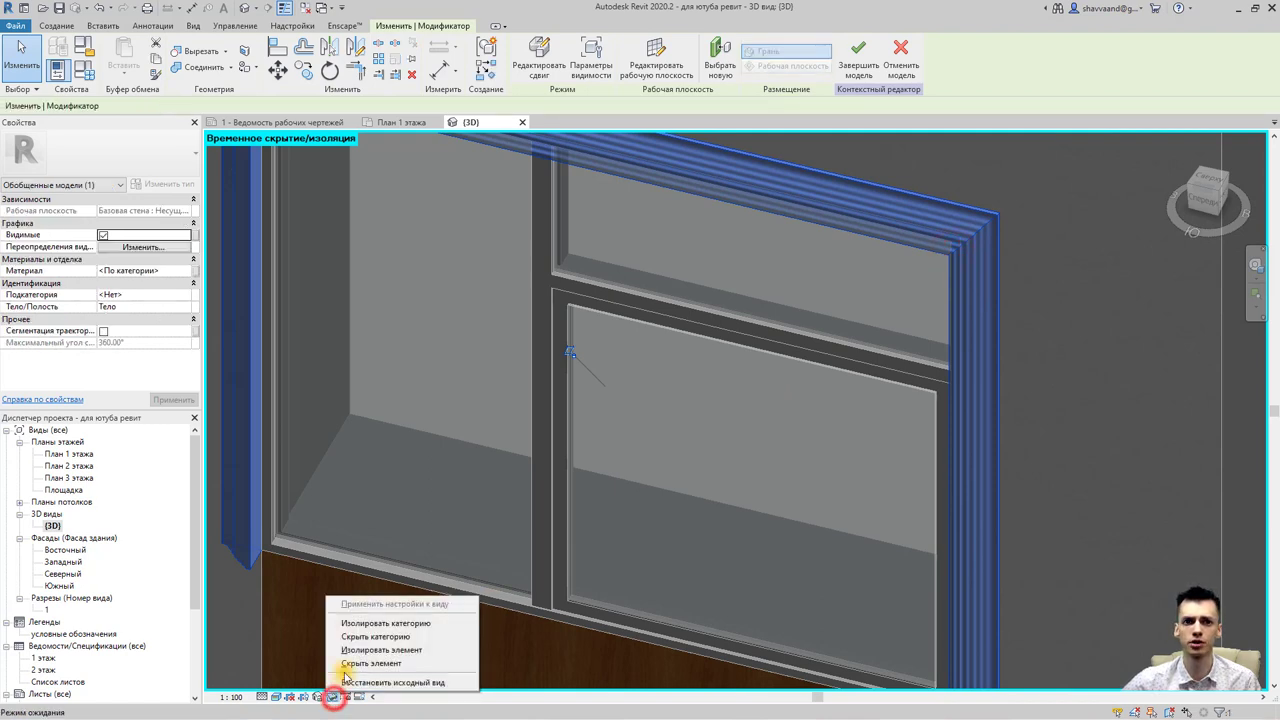
left_click(380, 649)
key("Escape")
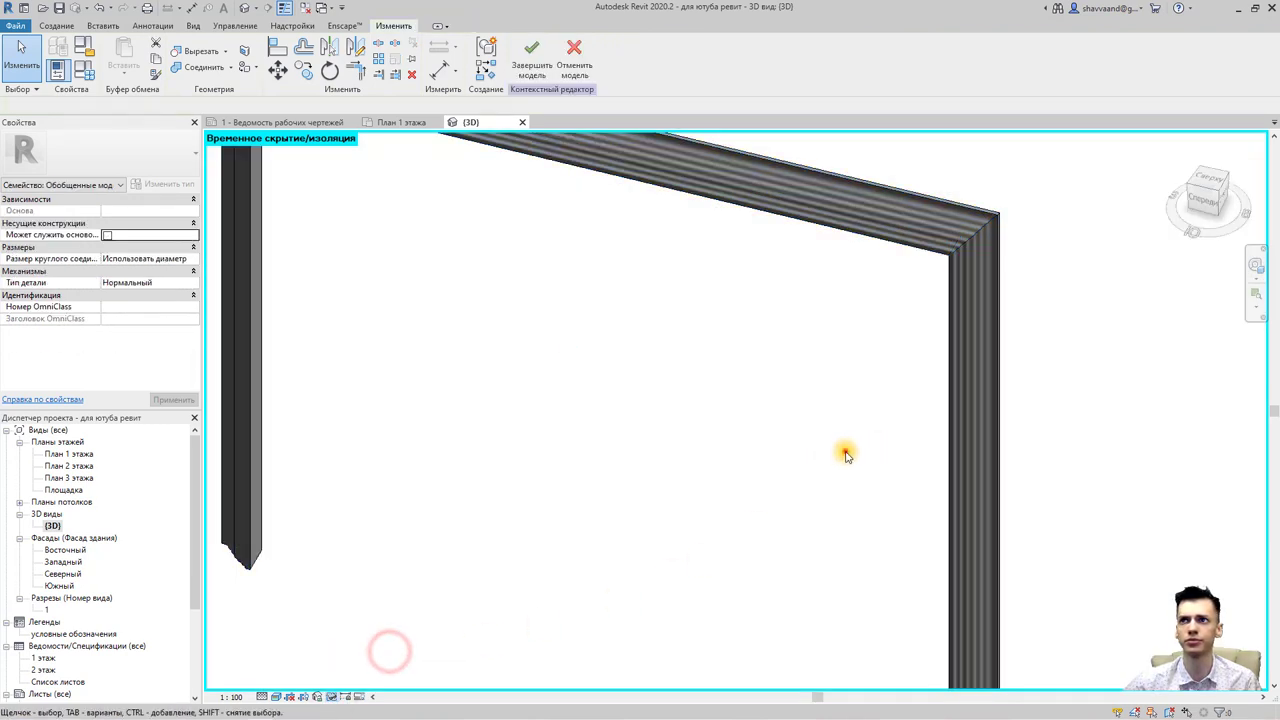
Orbit around the isolated frame and select its top beam.
mouse_move(845, 452)
middle_mouse_down("shift")
mouse_move(1051, 357)
mouse_move(689, 346)
mouse_move(531, 420)
mouse_move(589, 280)
middle_mouse_up("shift")
scroll(589, 285, "up", 3)
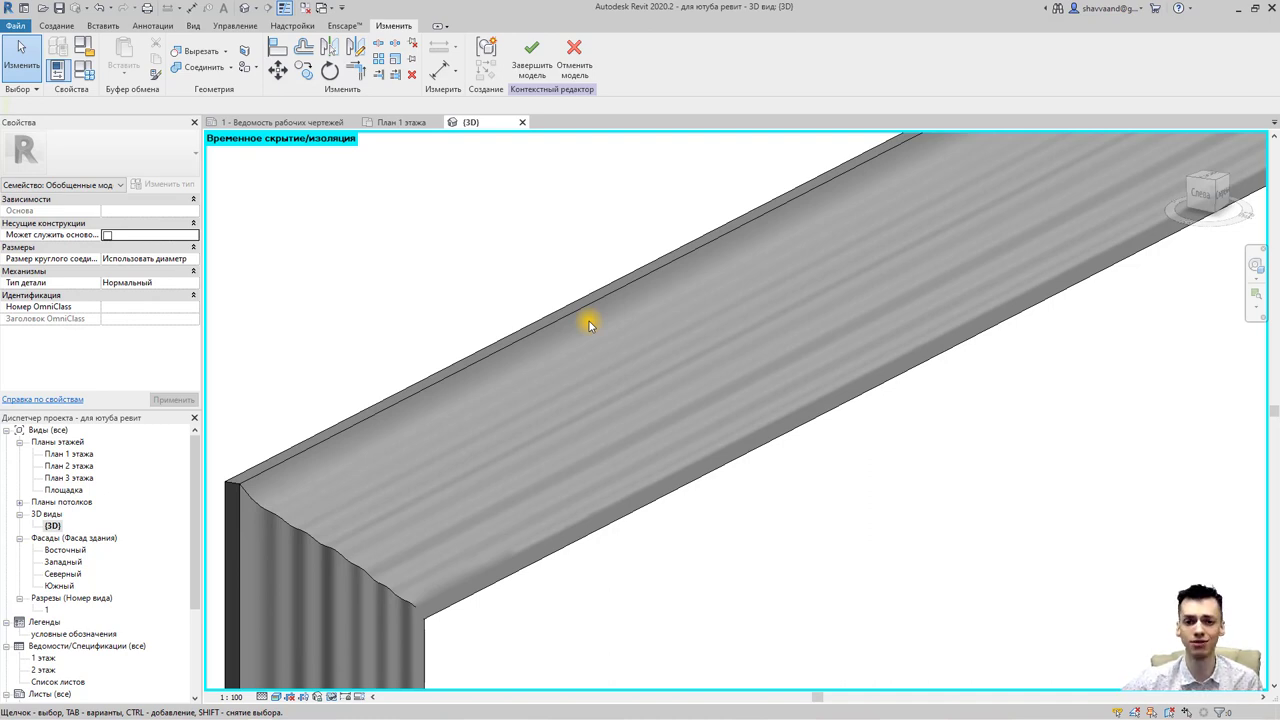
left_click(575, 538)
scroll(571, 534, "down", 3)
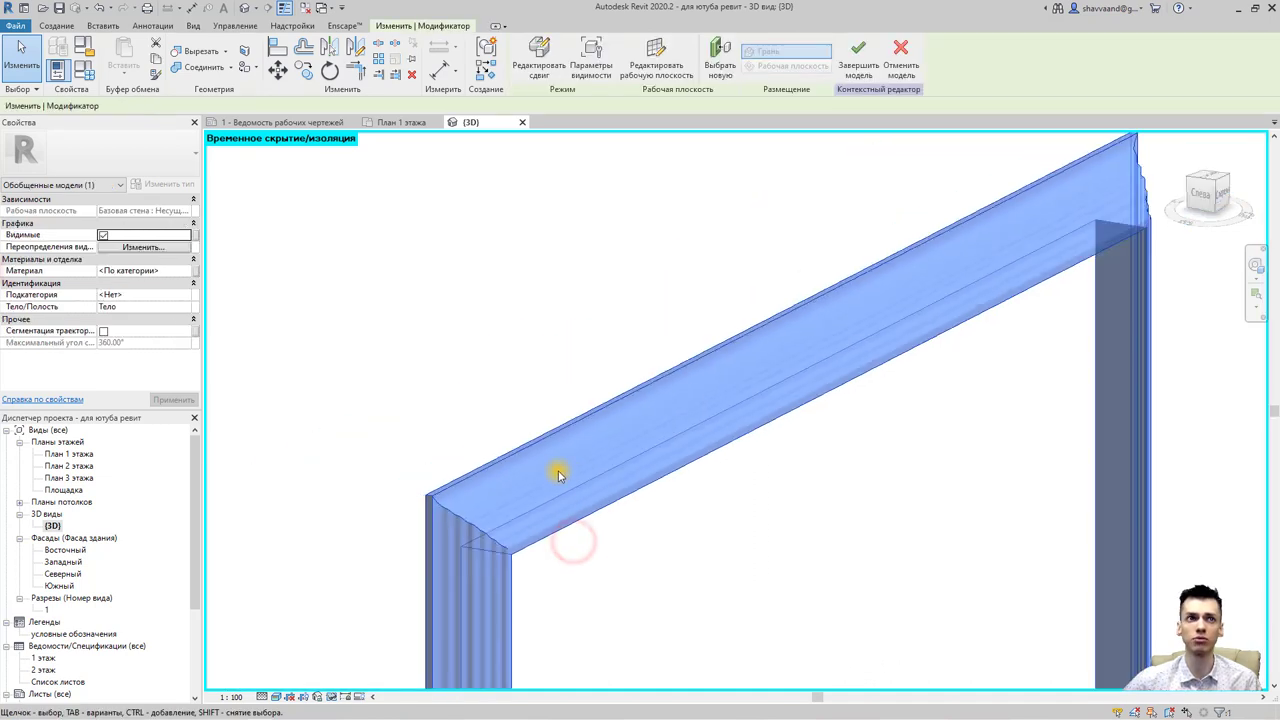
Set the trim's Material parameter to Штукатурка plaster, then clear the selection.
left_click(186, 272)
type("гипс")
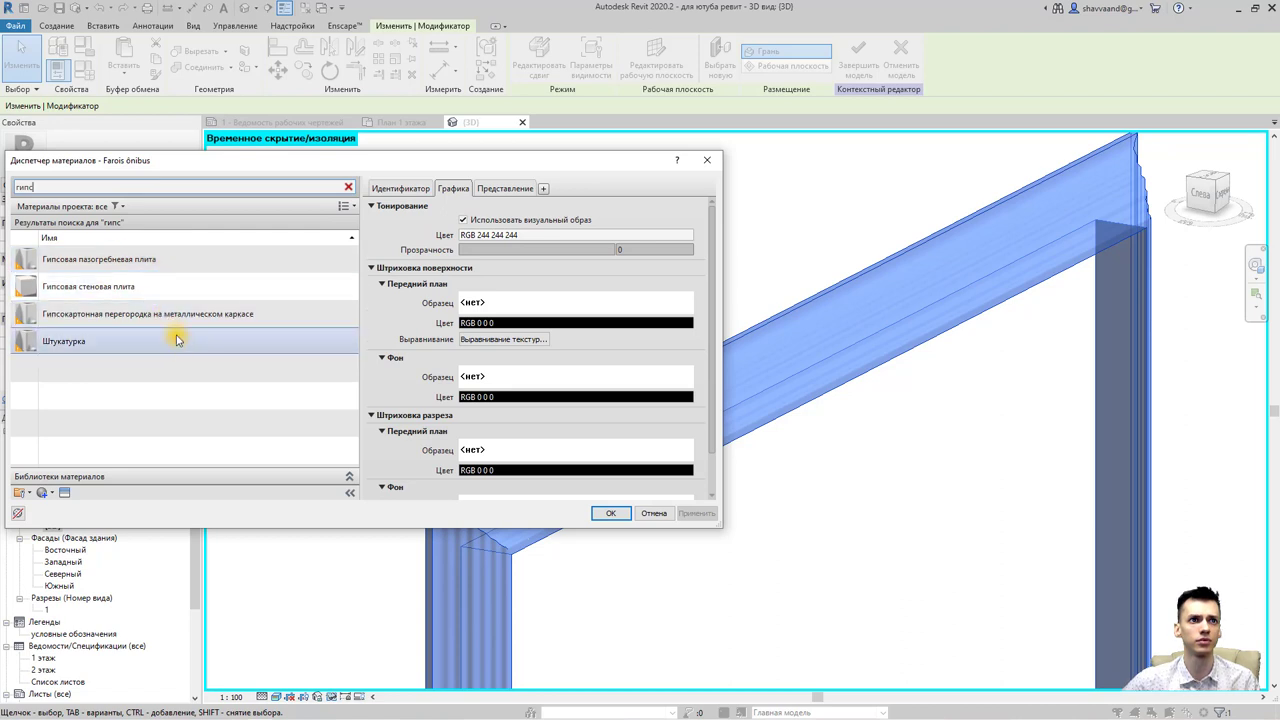
left_click(127, 345)
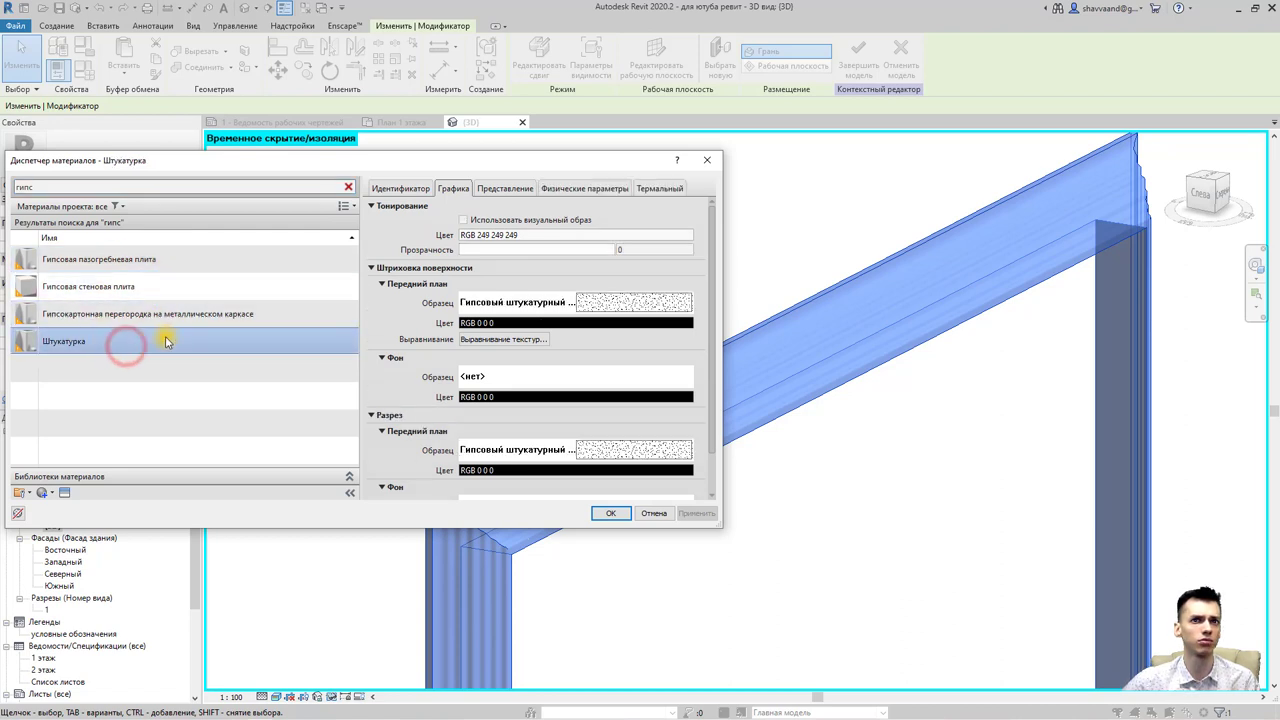
left_click(606, 514)
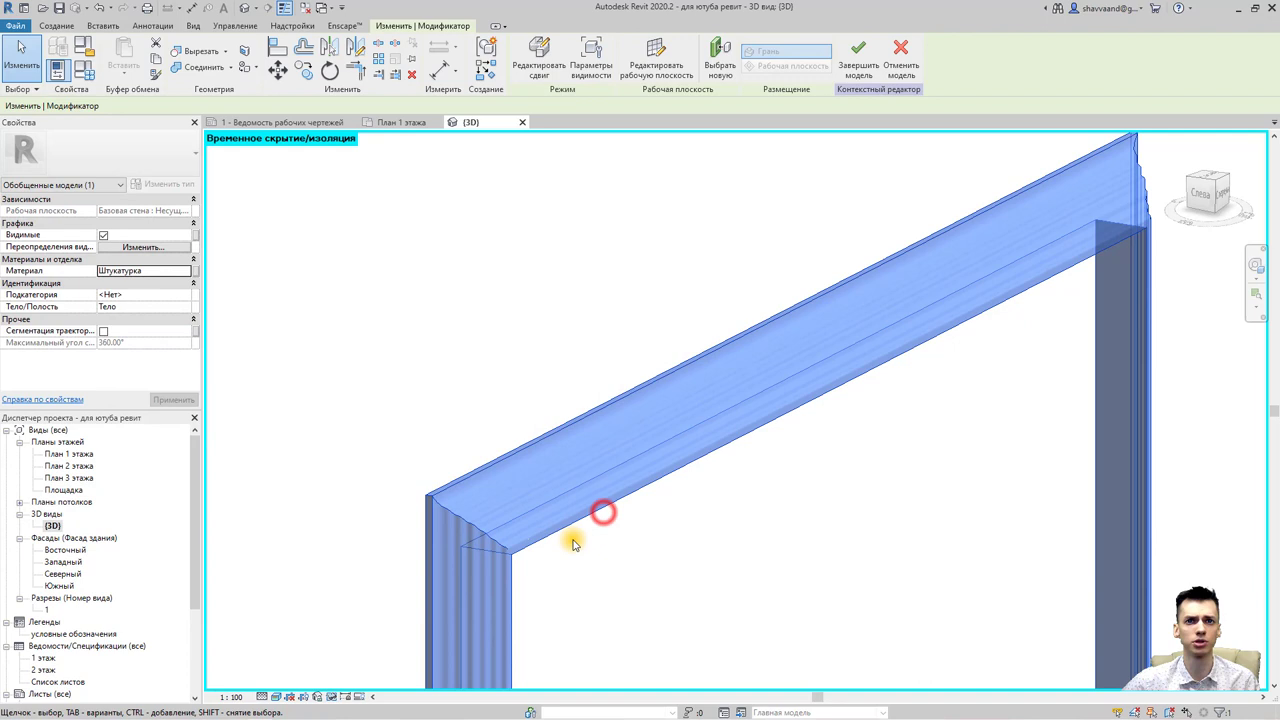
left_click(657, 583)
Select the trim and confirm it is visible in plan, front and side views at all detail levels.
scroll(848, 540, "down", 3)
mouse_move(848, 540)
middle_mouse_down("shift")
mouse_move(734, 540)
mouse_move(343, 646)
middle_mouse_up("shift")
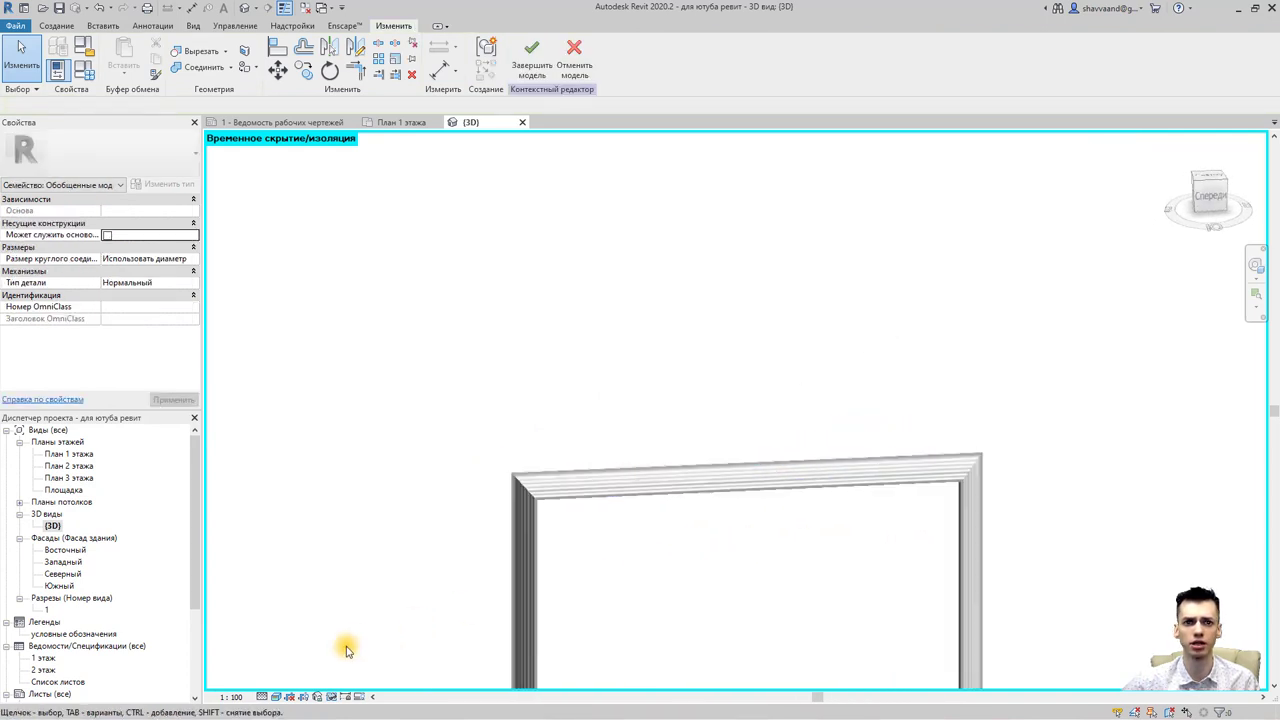
left_click(531, 562)
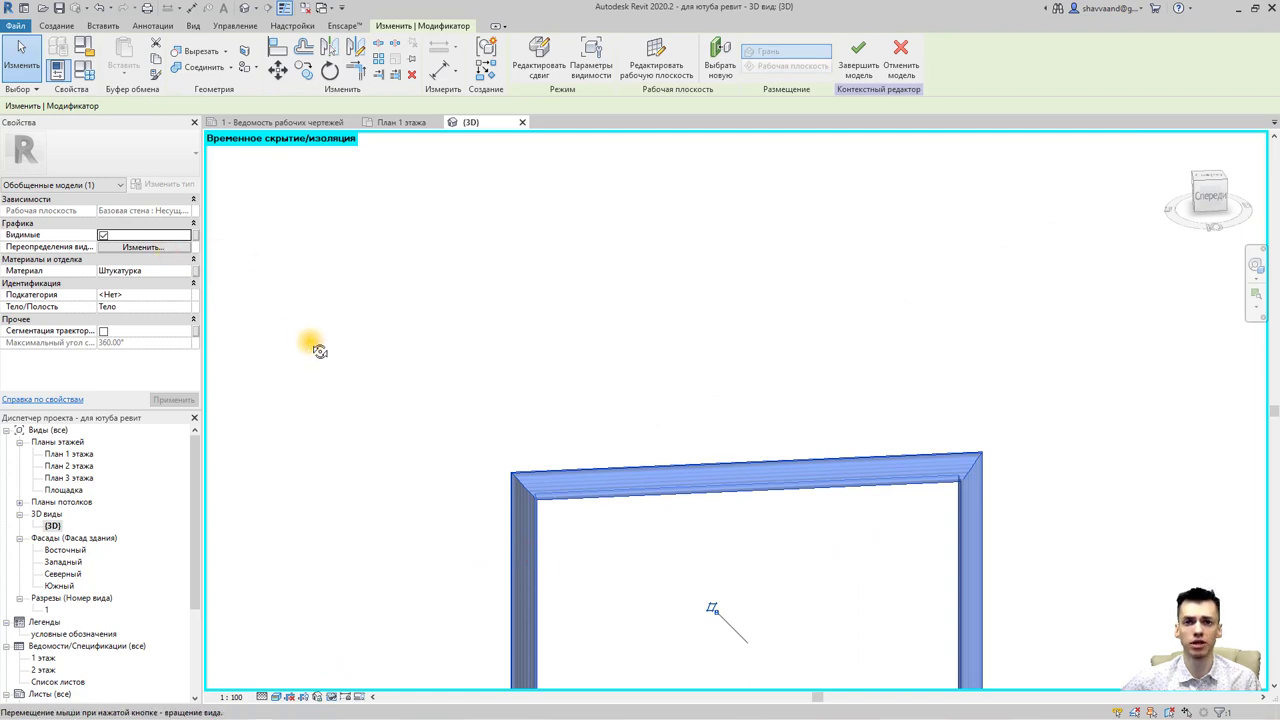
middle_click_drag(314, 343, 354, 372, "shift")
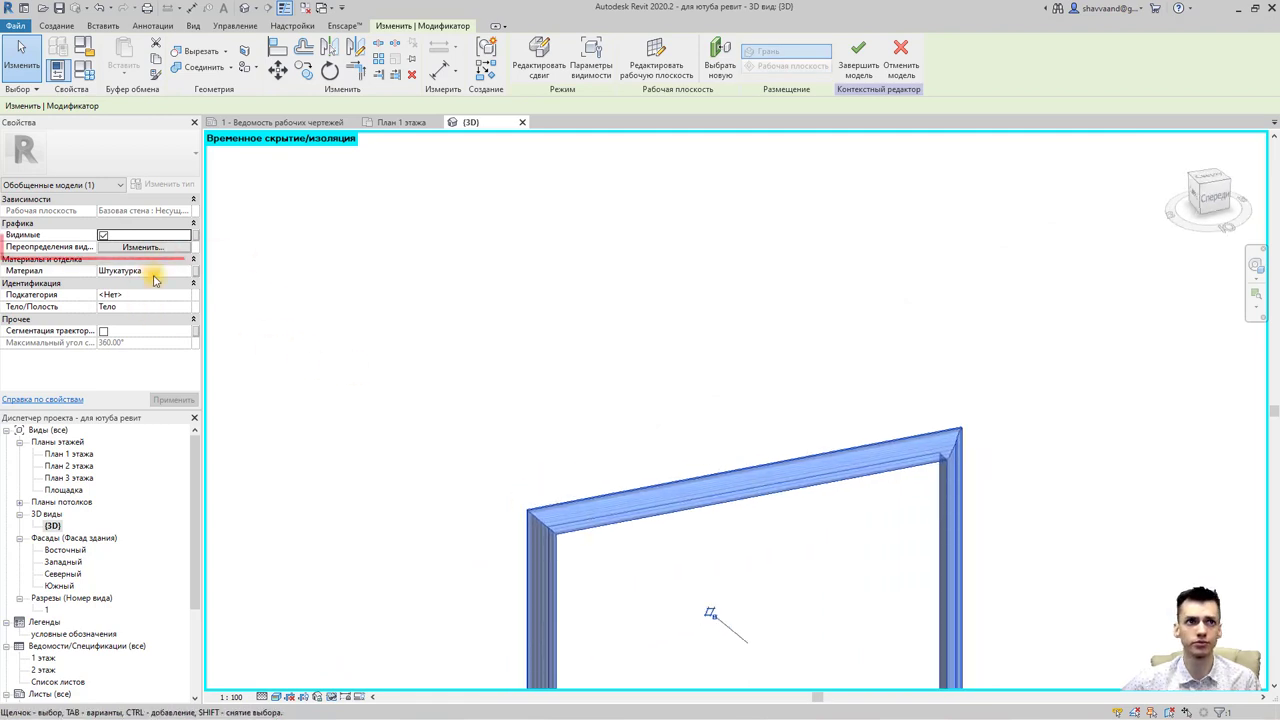
left_click(142, 247)
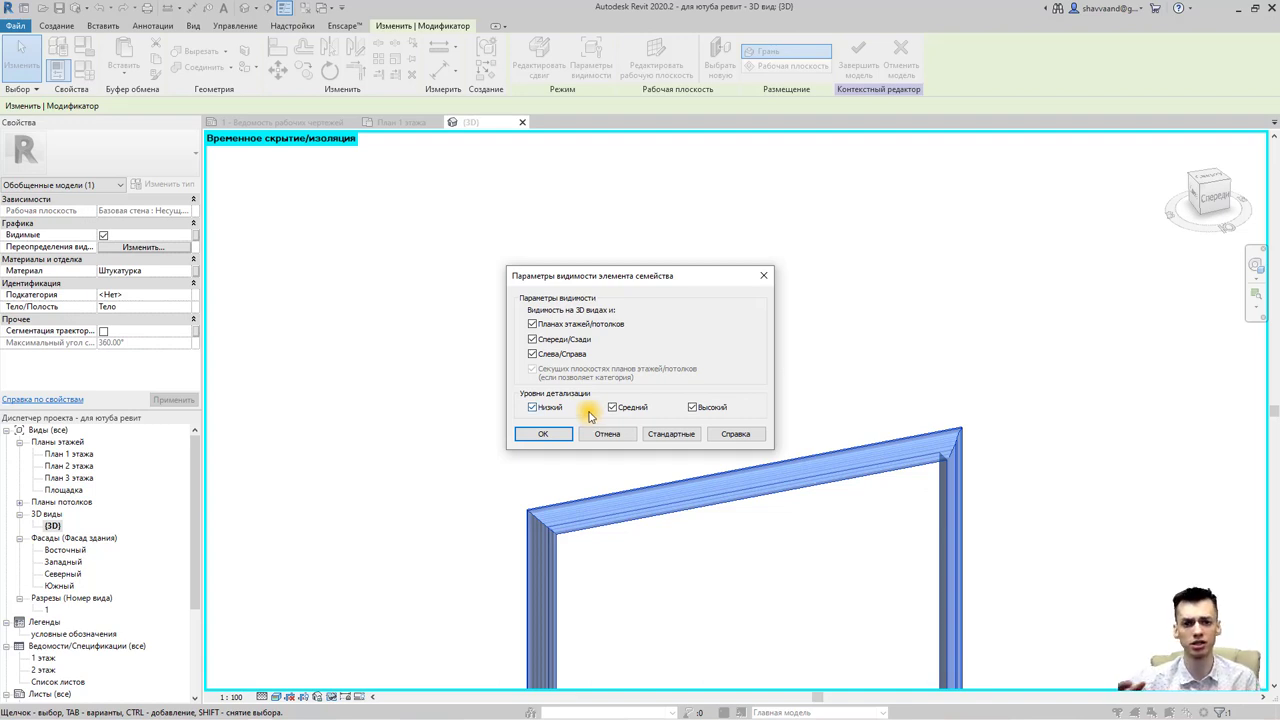
key("Return")
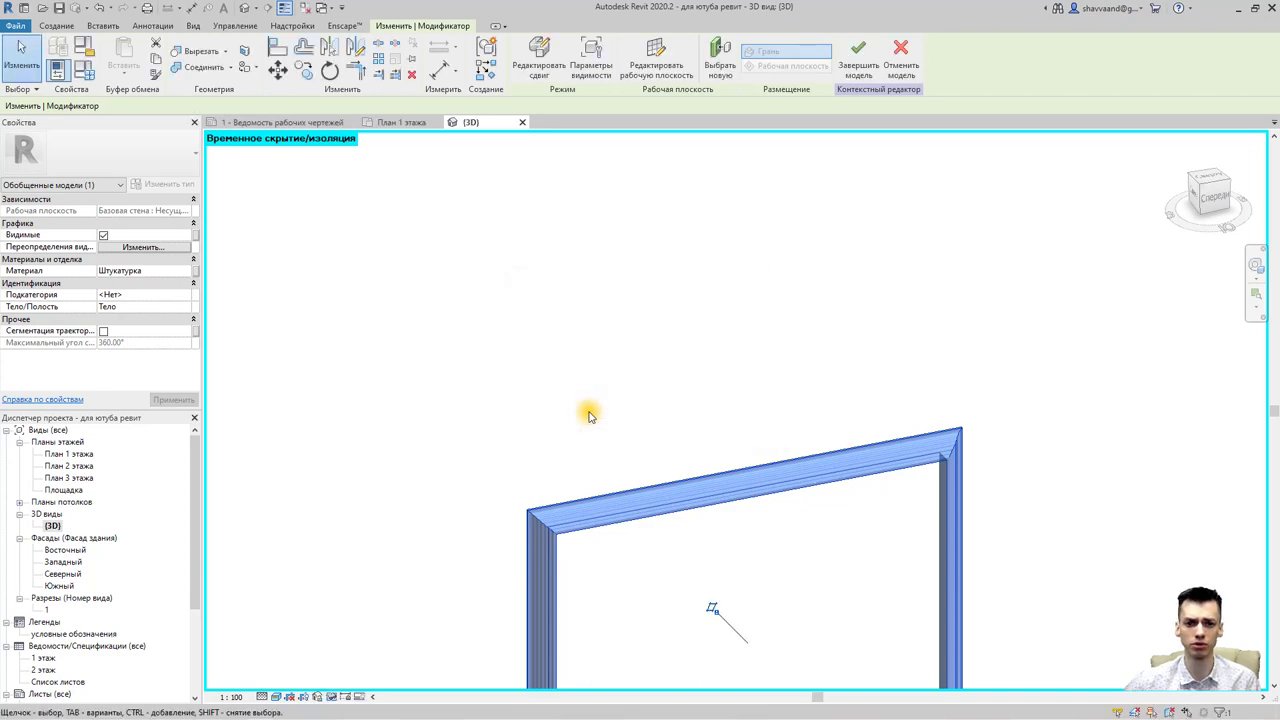
left_click(347, 696)
Restore the full house view and zoom in on the trim around the lower window.
left_click(350, 677)
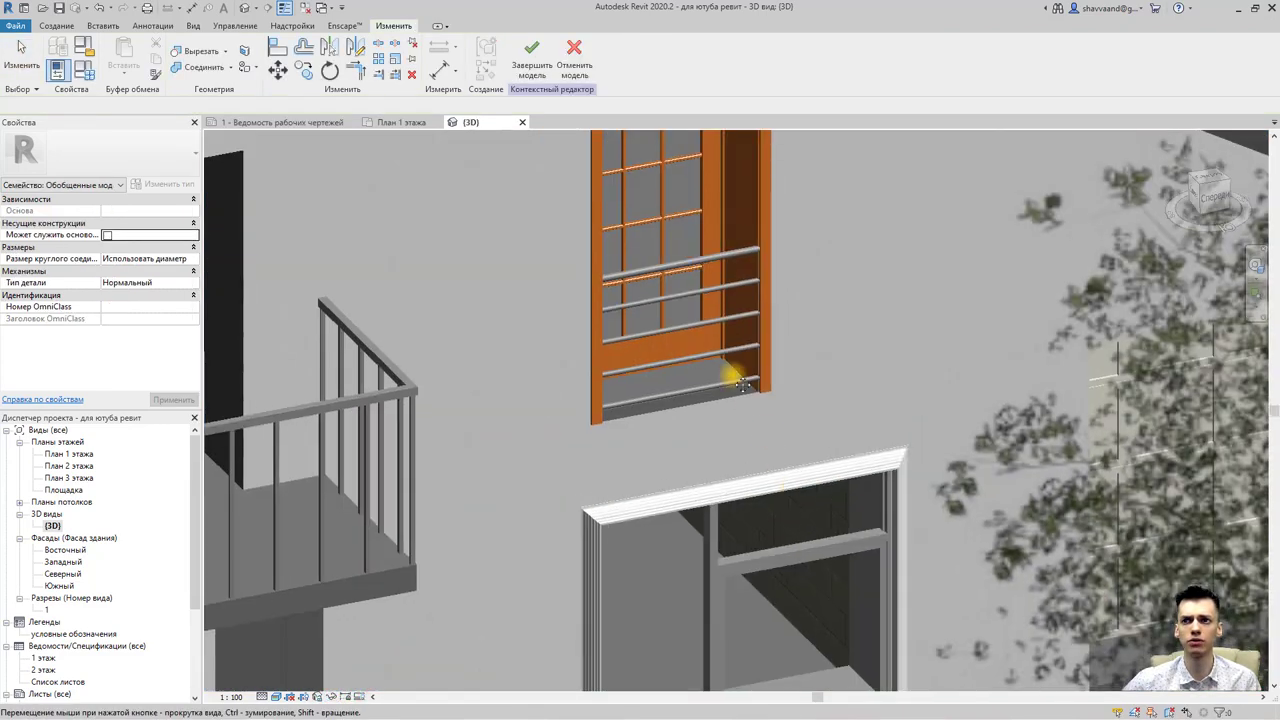
mouse_move(744, 516)
middle_mouse_down("shift")
mouse_move(557, 491)
mouse_move(580, 479)
mouse_move(572, 445)
middle_mouse_up("shift")
scroll(557, 491, "up", 3)
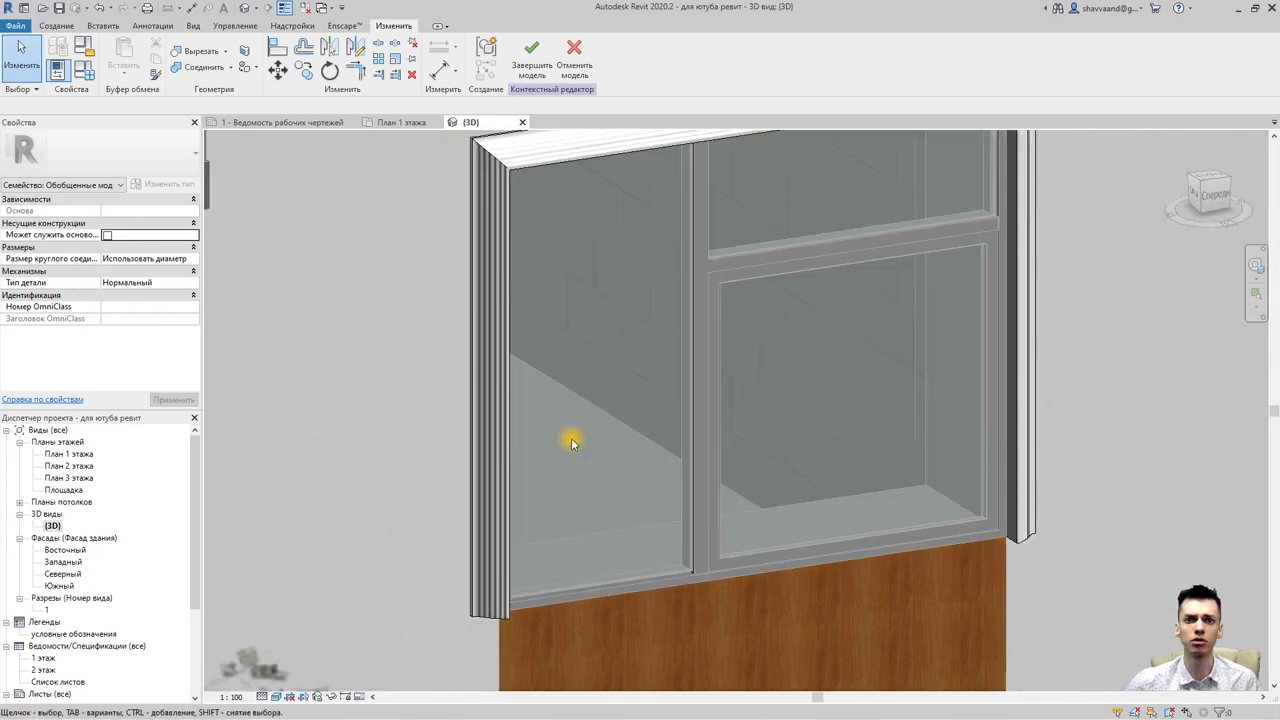
scroll(572, 442, "down", 2)
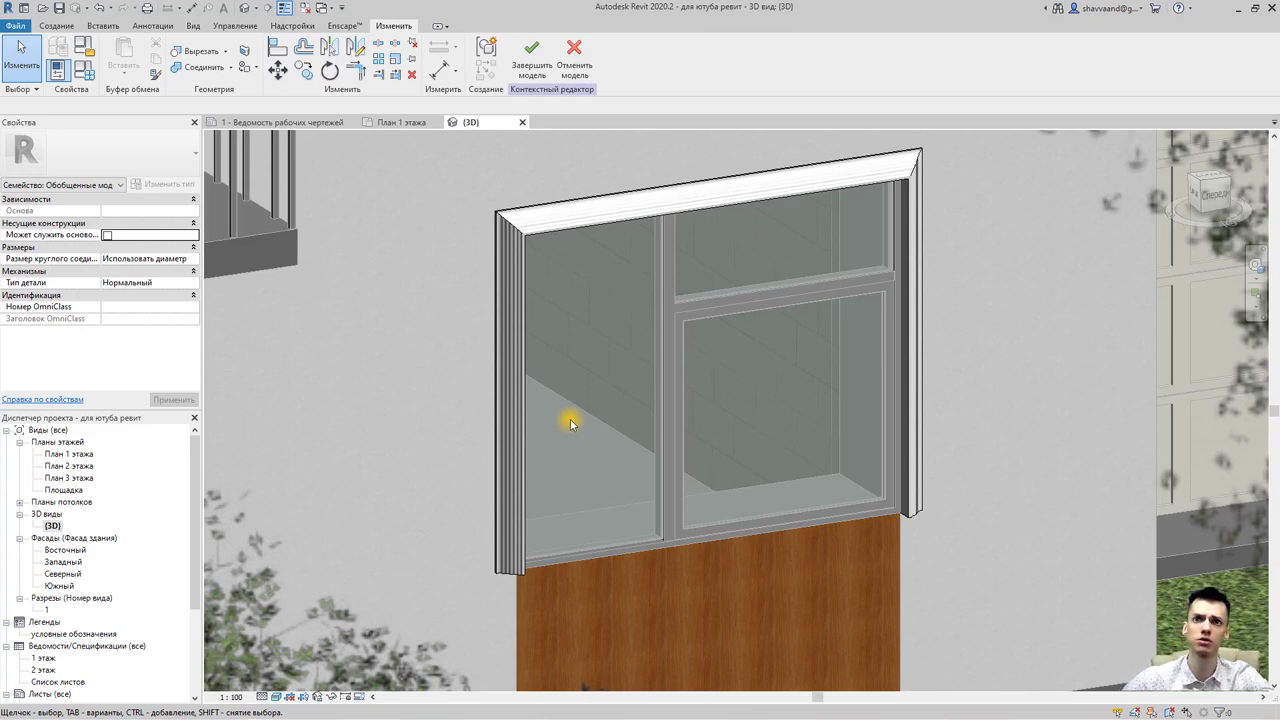
scroll(560, 412, "down", 2)
scroll(550, 400, "down", 1)
scroll(610, 420, "down", 2)
Review the facade and upper windows, then finish the наличник in-place model.
middle_click_drag(617, 430, 642, 315, "shift")
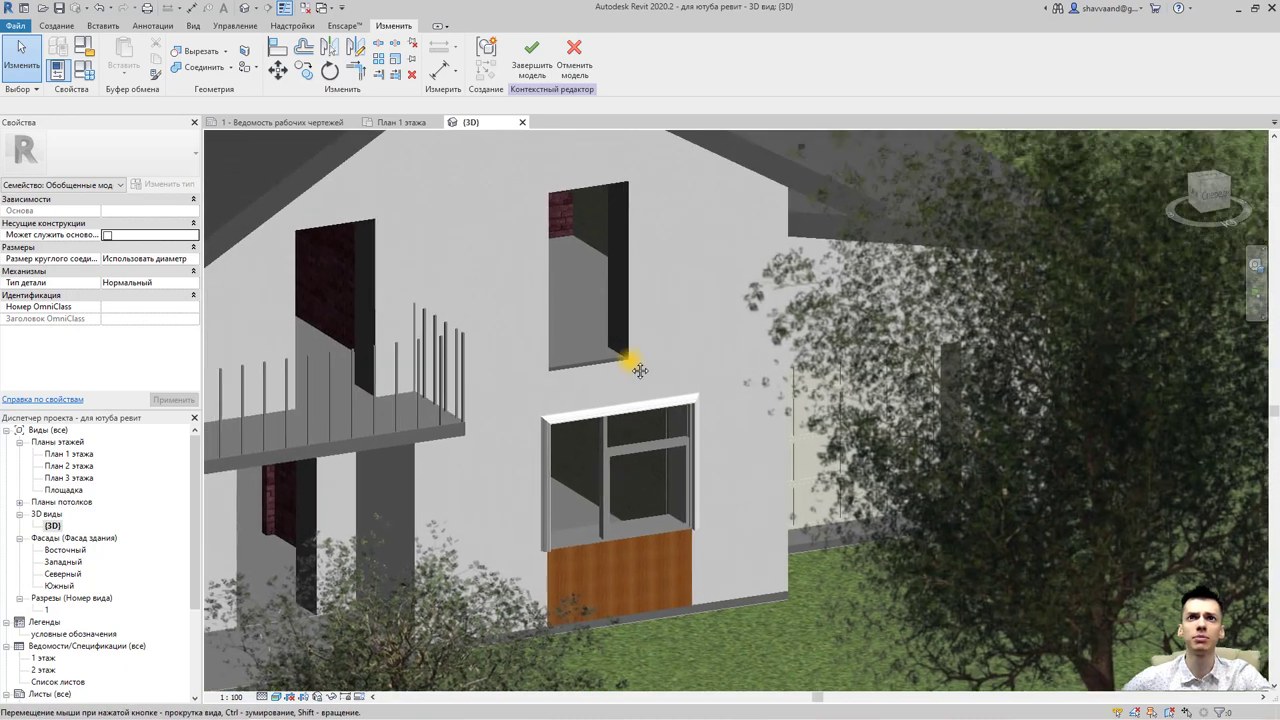
scroll(579, 355, "down", 3)
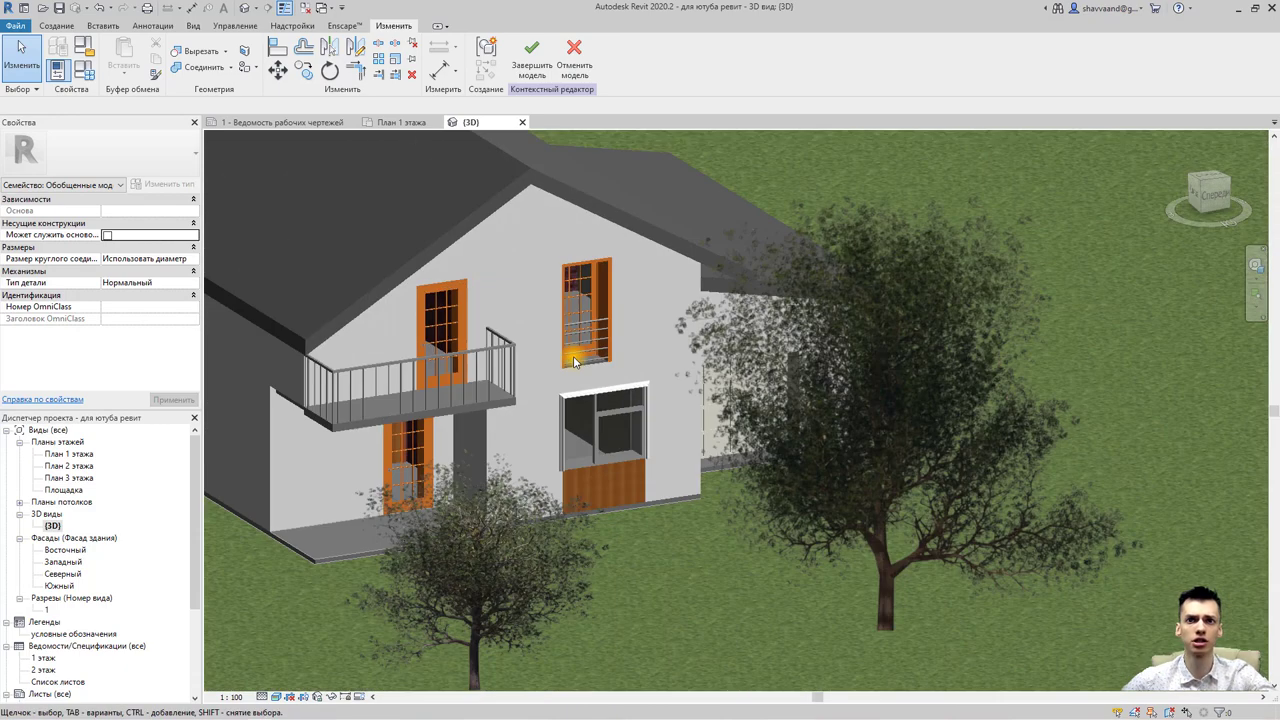
scroll(575, 350, "down", 1)
left_click(531, 57)
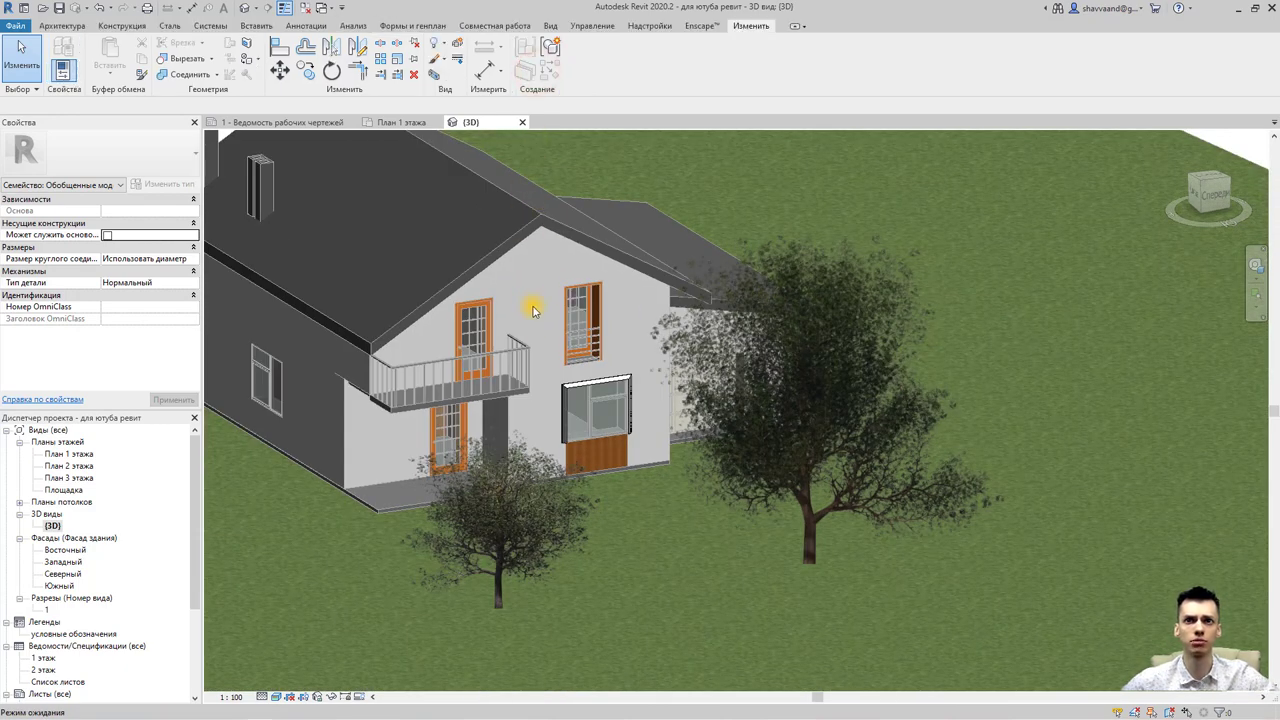
Isolate the side wall together with its three-pane window.
mouse_move(286, 434)
middle_mouse_down("shift")
mouse_move(369, 455)
mouse_move(300, 455)
middle_mouse_up("shift")
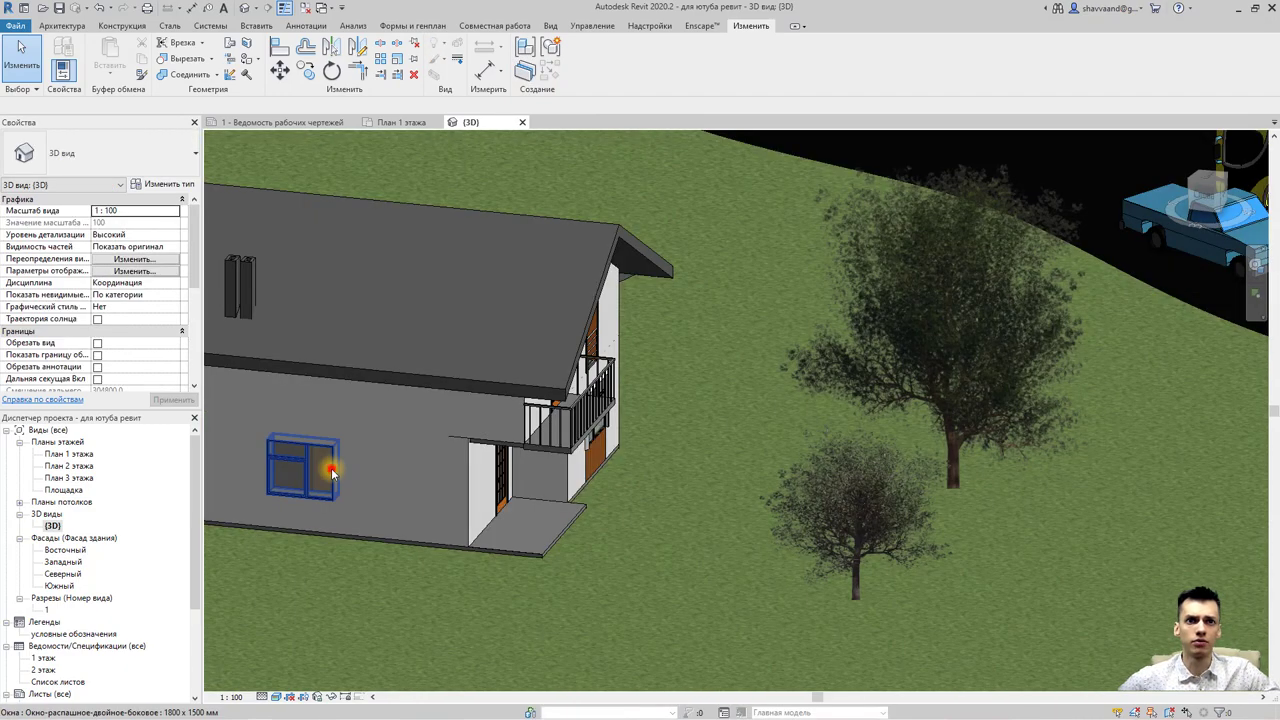
left_click(332, 468)
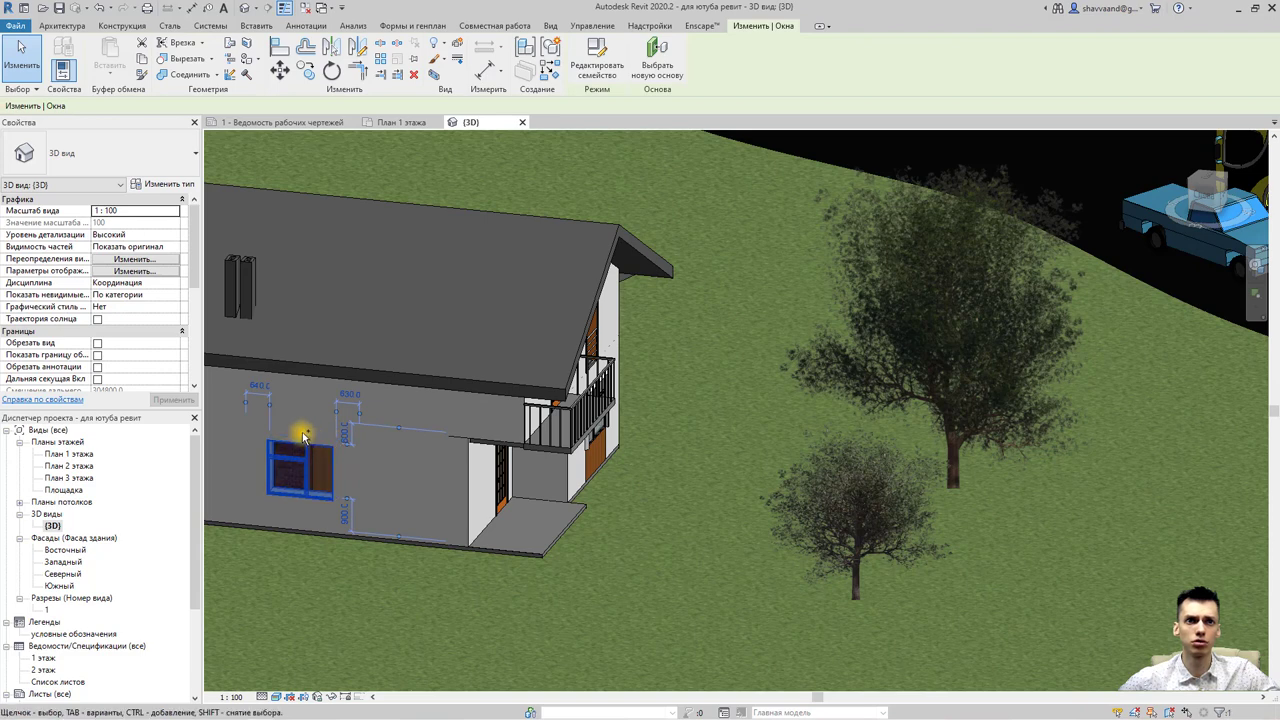
left_click(300, 448)
left_click(300, 530, "ctrl")
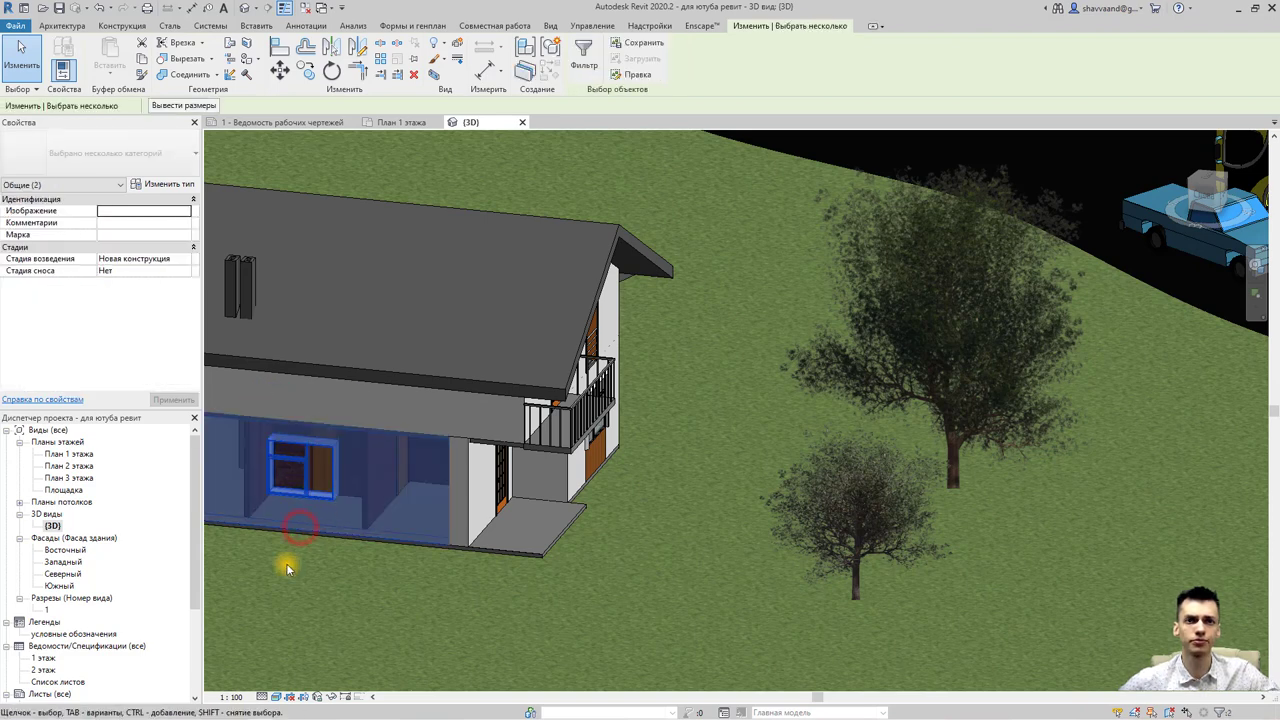
left_click(318, 697)
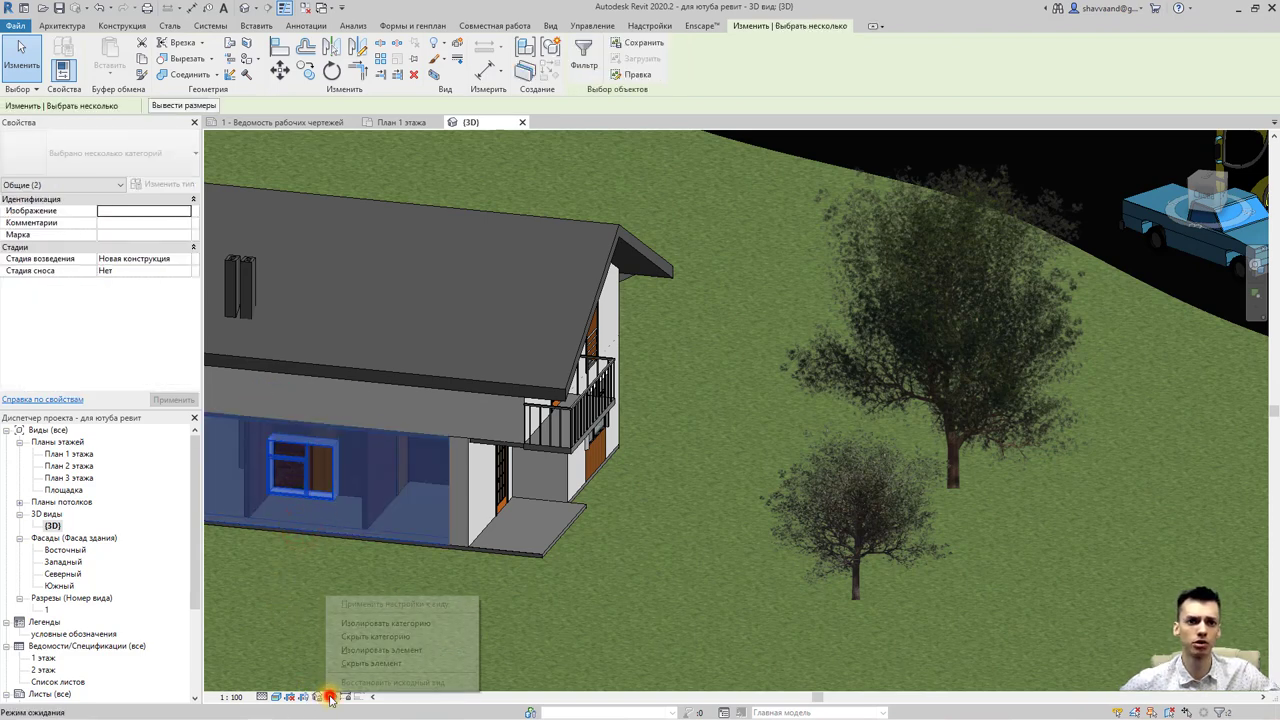
left_click(372, 650)
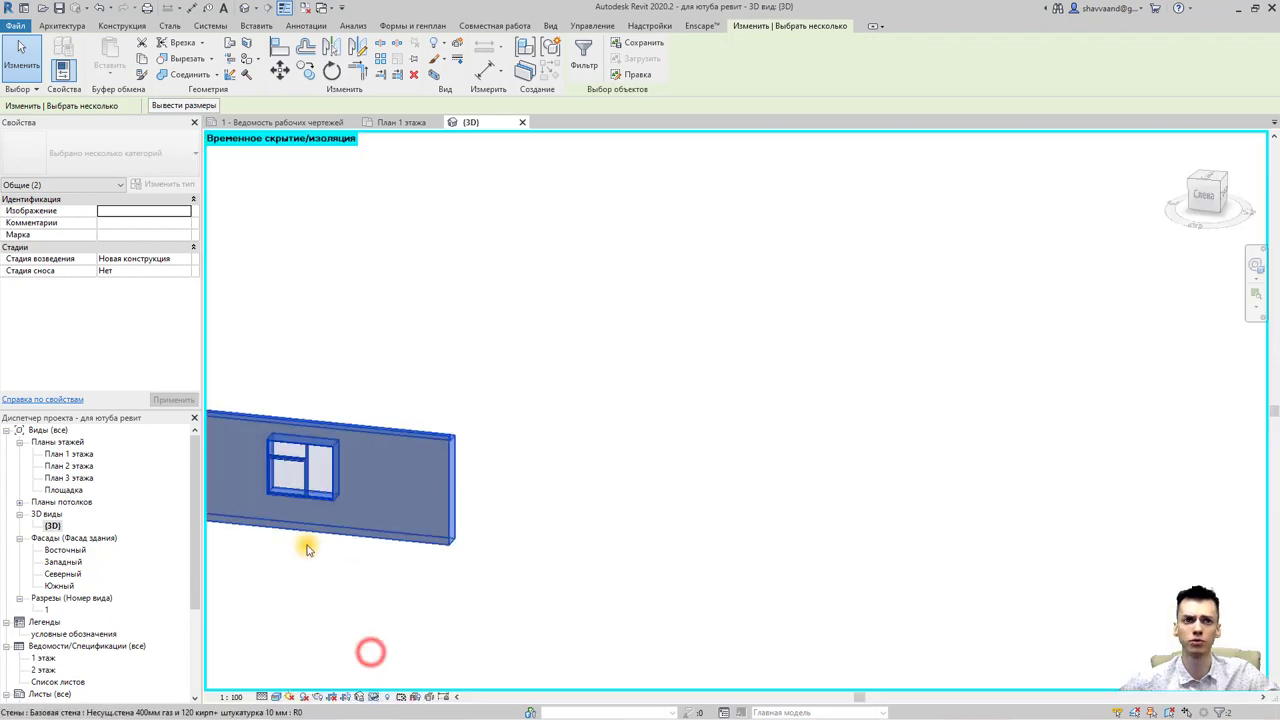
Center the isolated wall and view it straight on from the Left side.
middle_click_drag(306, 543, 533, 585)
scroll(533, 585, "up", 3)
left_click(548, 592)
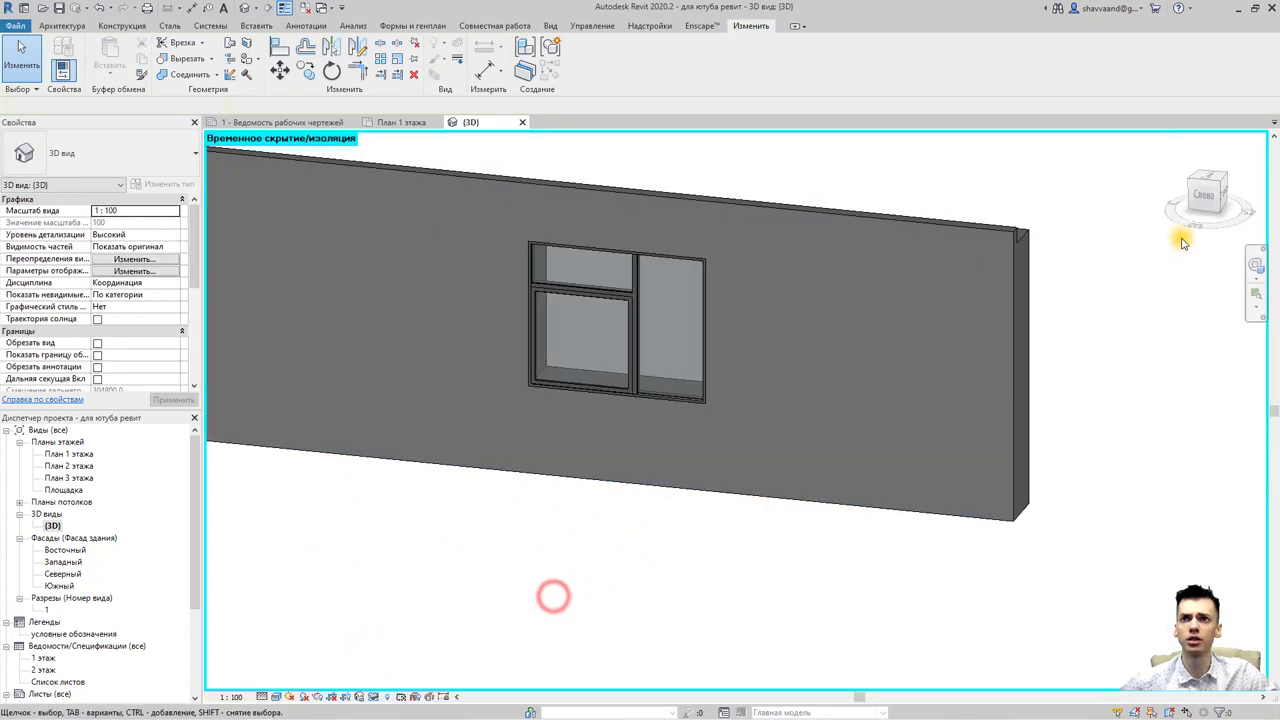
left_click(1207, 195)
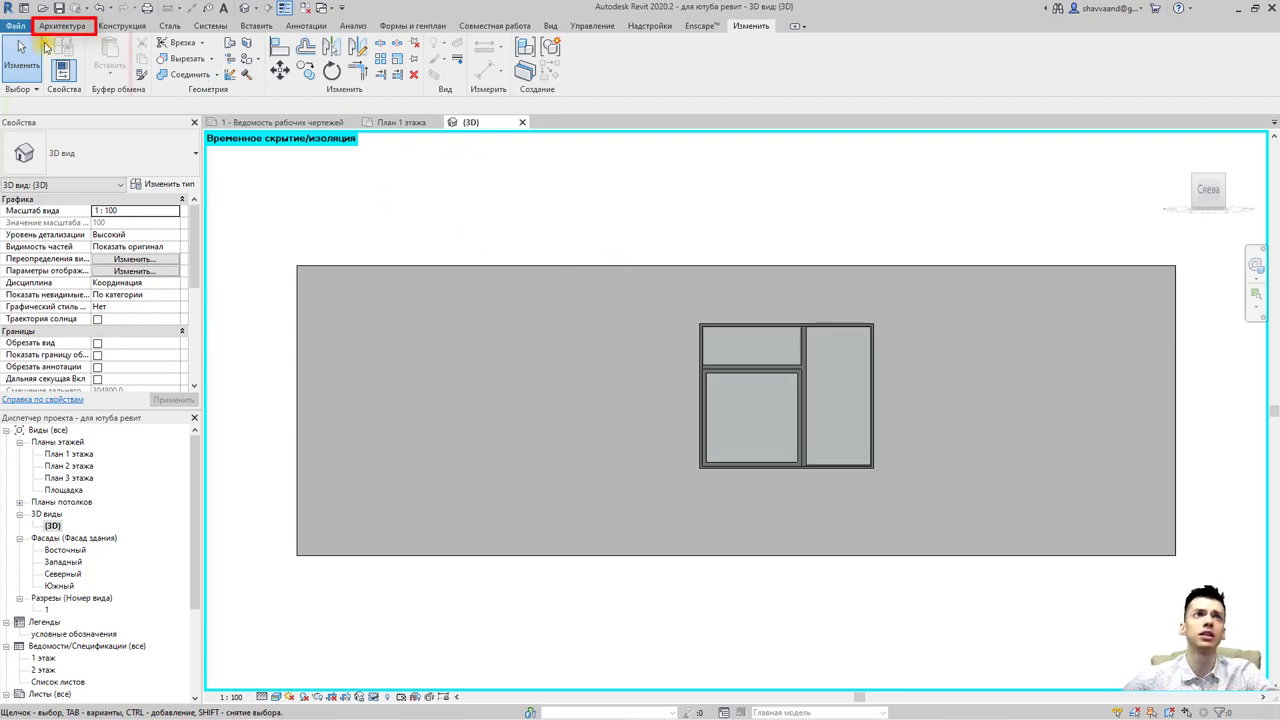
Create an in-place model in the Обобщенные модели category named наличник 2.
left_click(62, 25)
left_click(160, 70)
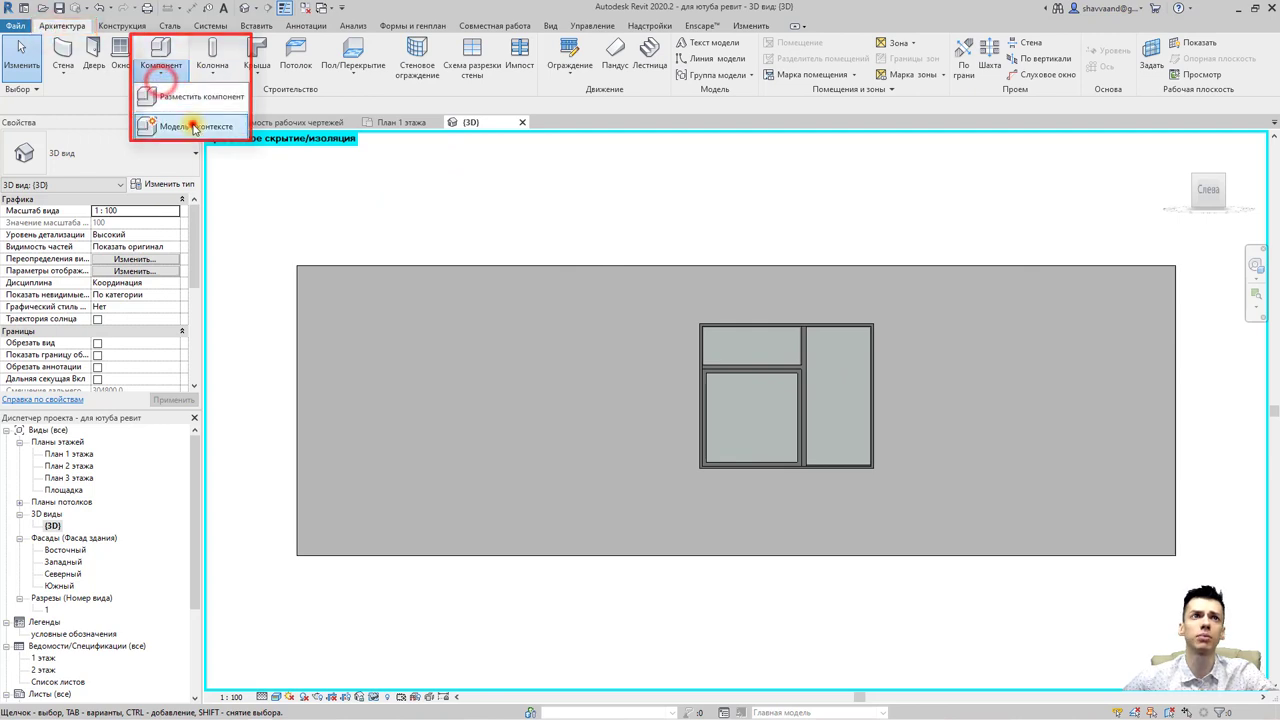
left_click(194, 127)
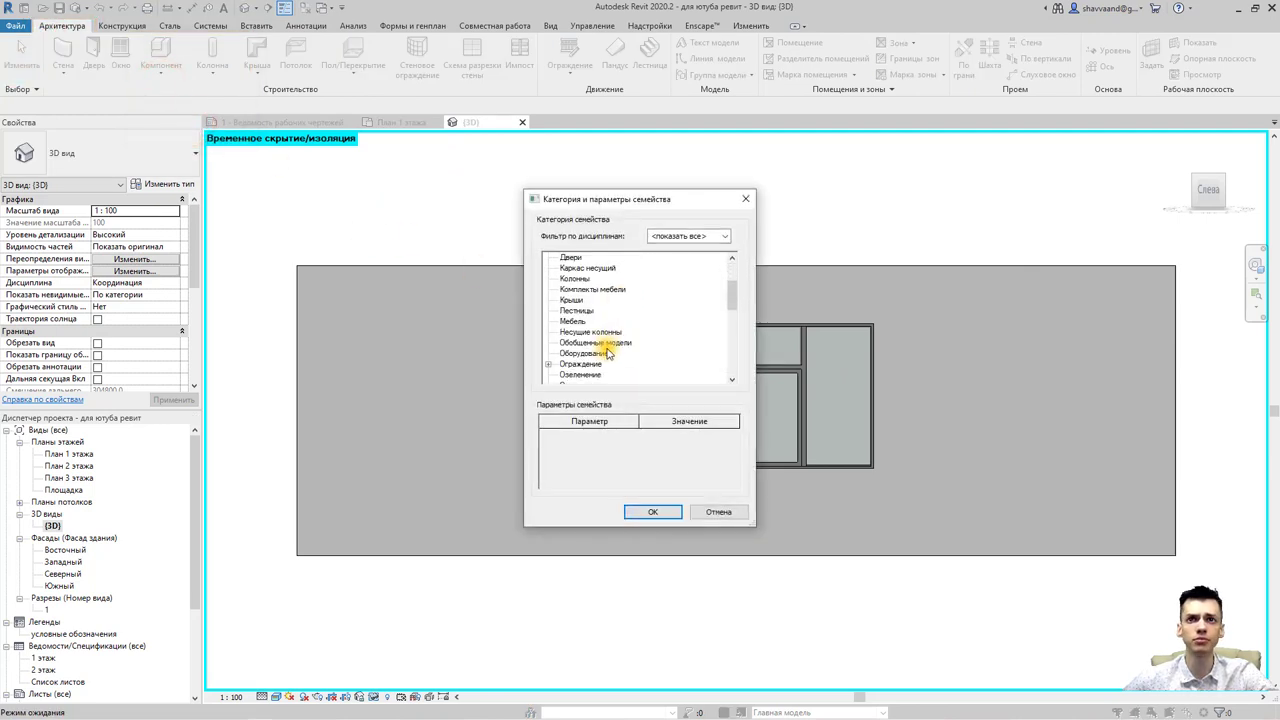
scroll(612, 373, "down", 2)
scroll(610, 365, "down", 1)
scroll(609, 350, "down", 1)
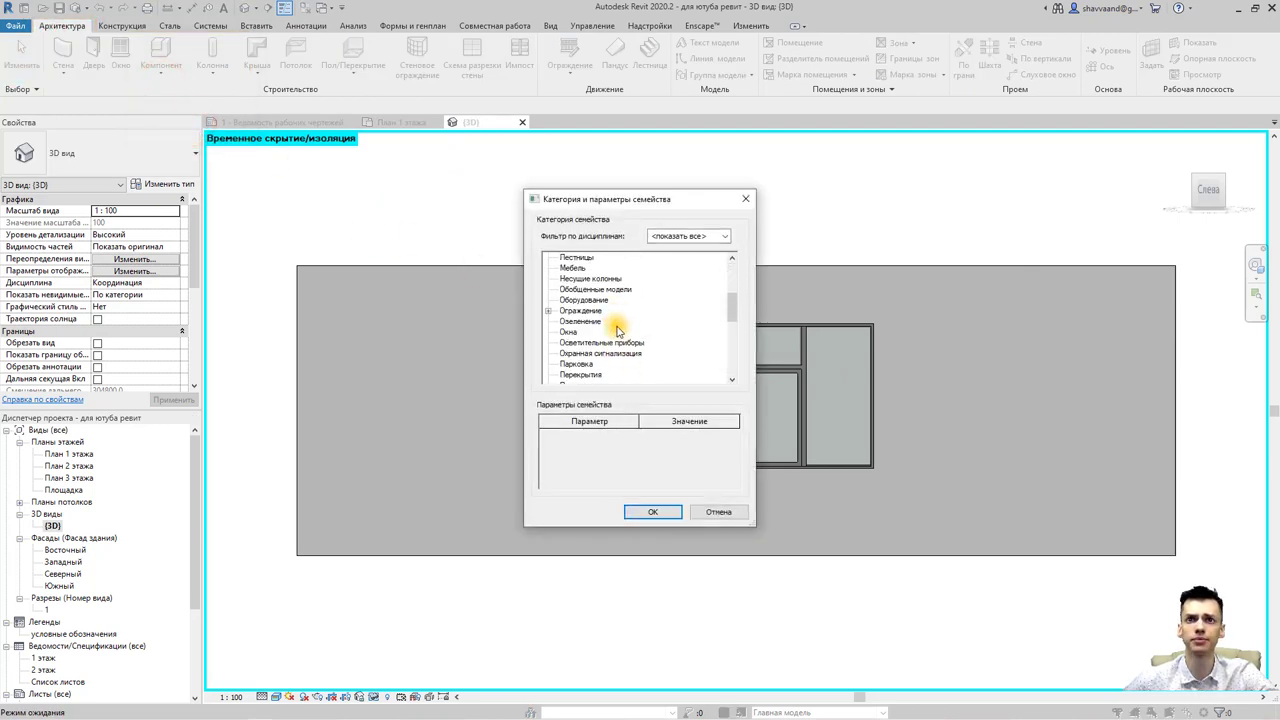
scroll(620, 348, "down", 1)
scroll(622, 348, "up", 2)
scroll(596, 352, "up", 2)
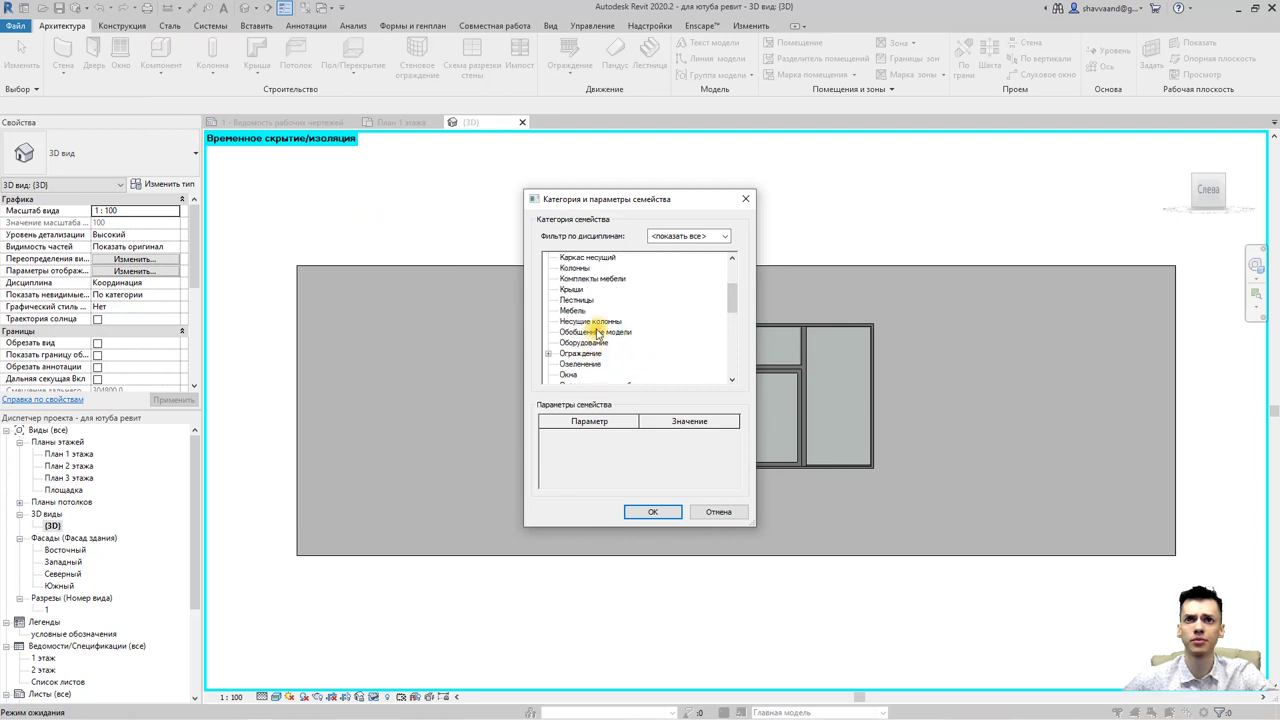
double_click(597, 332)
type("наличник 2")
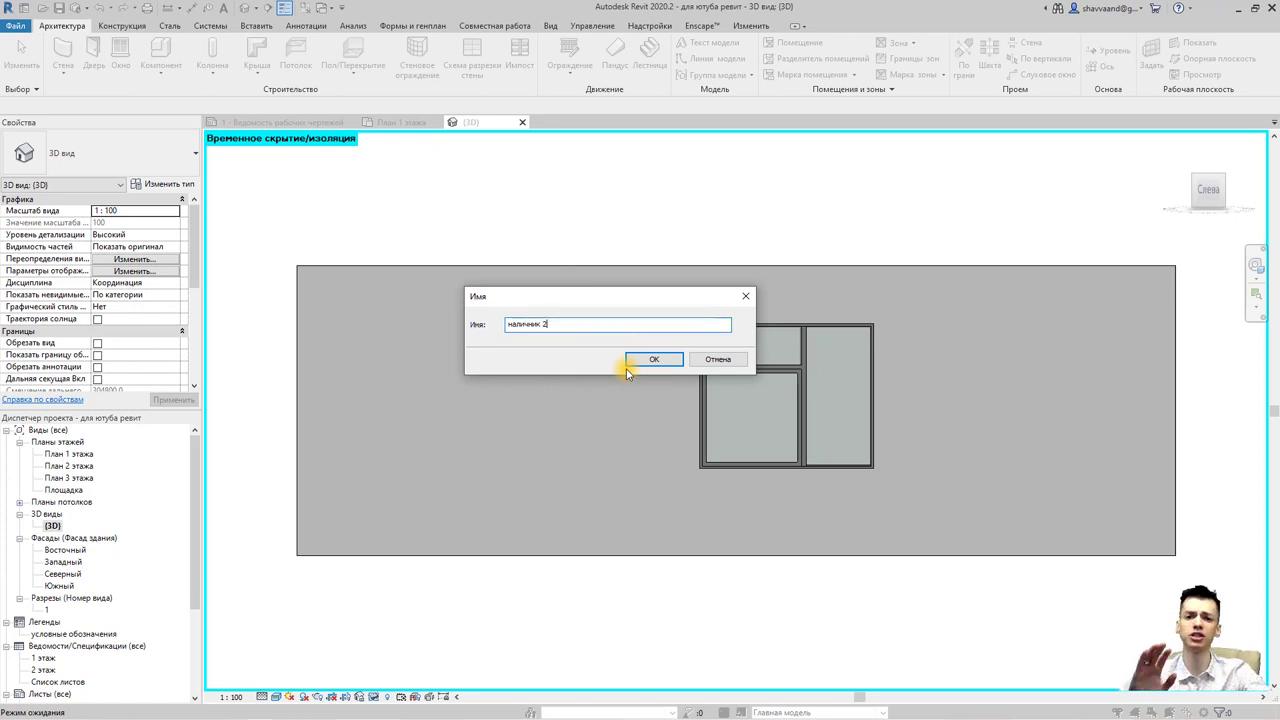
left_click(627, 368)
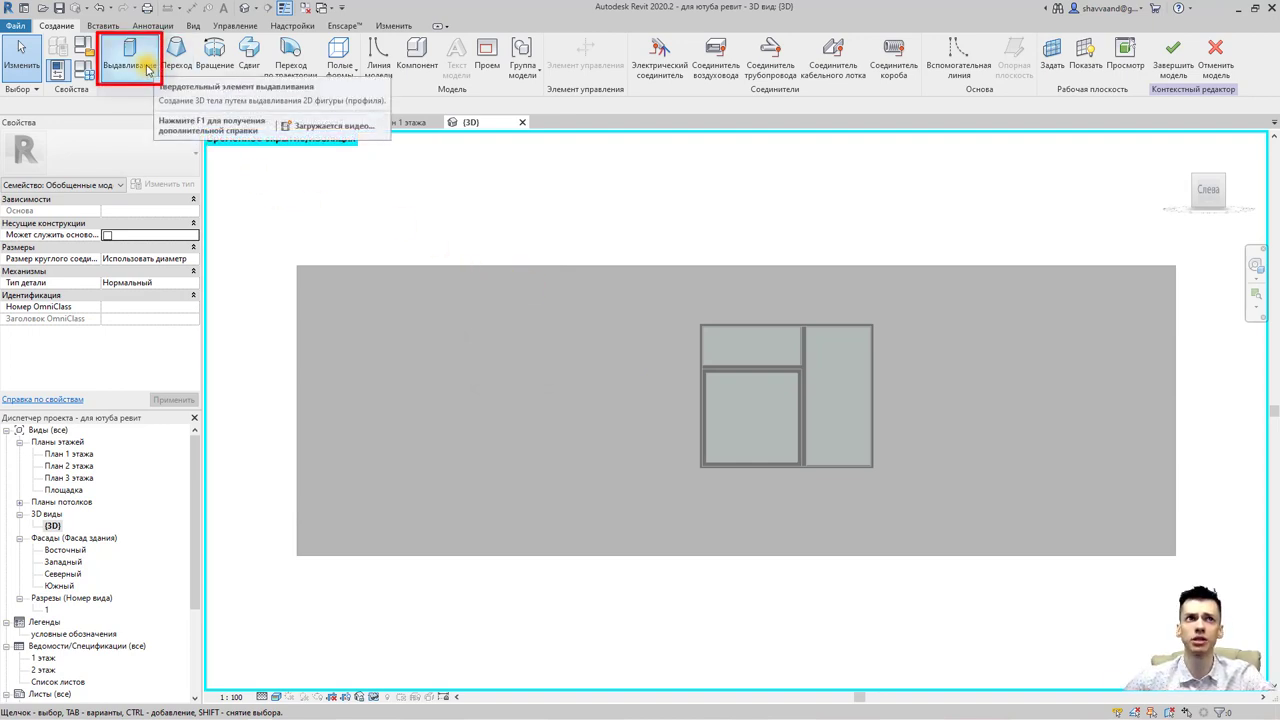
Start an extrusion, cancel the sketch, and finish the empty наличник 2 model, accepting the warning.
left_click(147, 66)
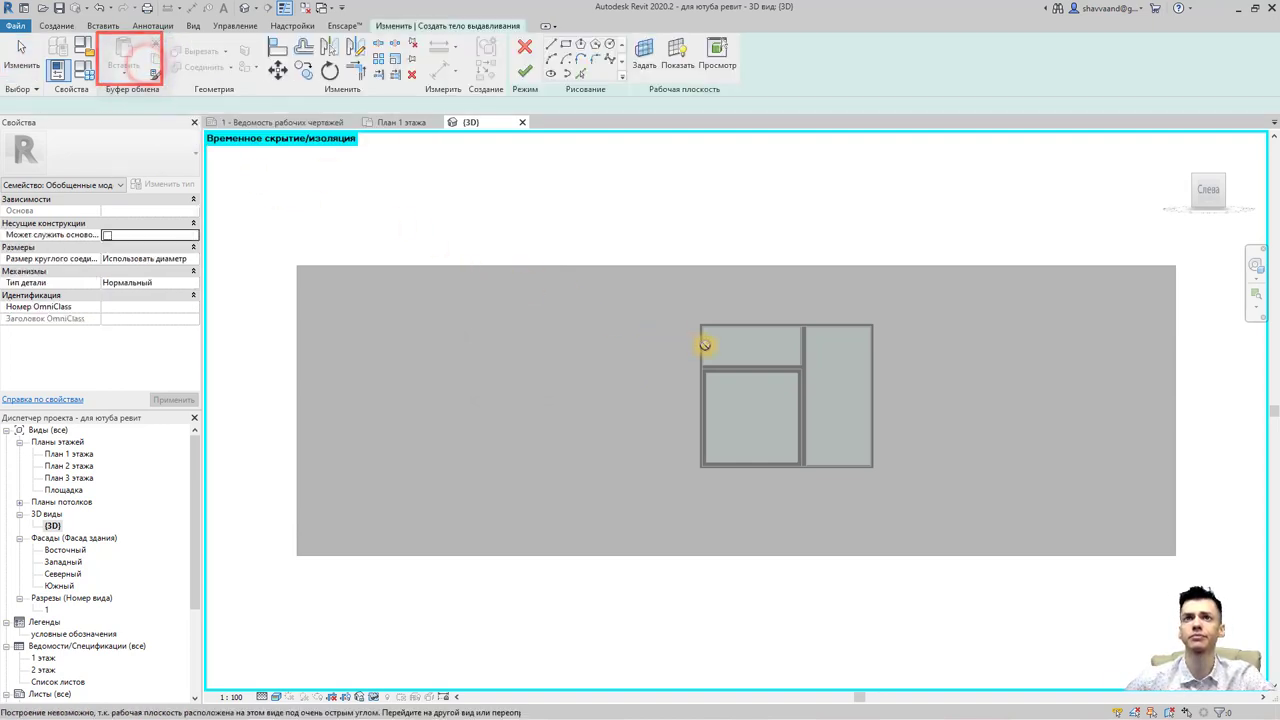
scroll(710, 313, "up", 1)
scroll(710, 313, "up", 1)
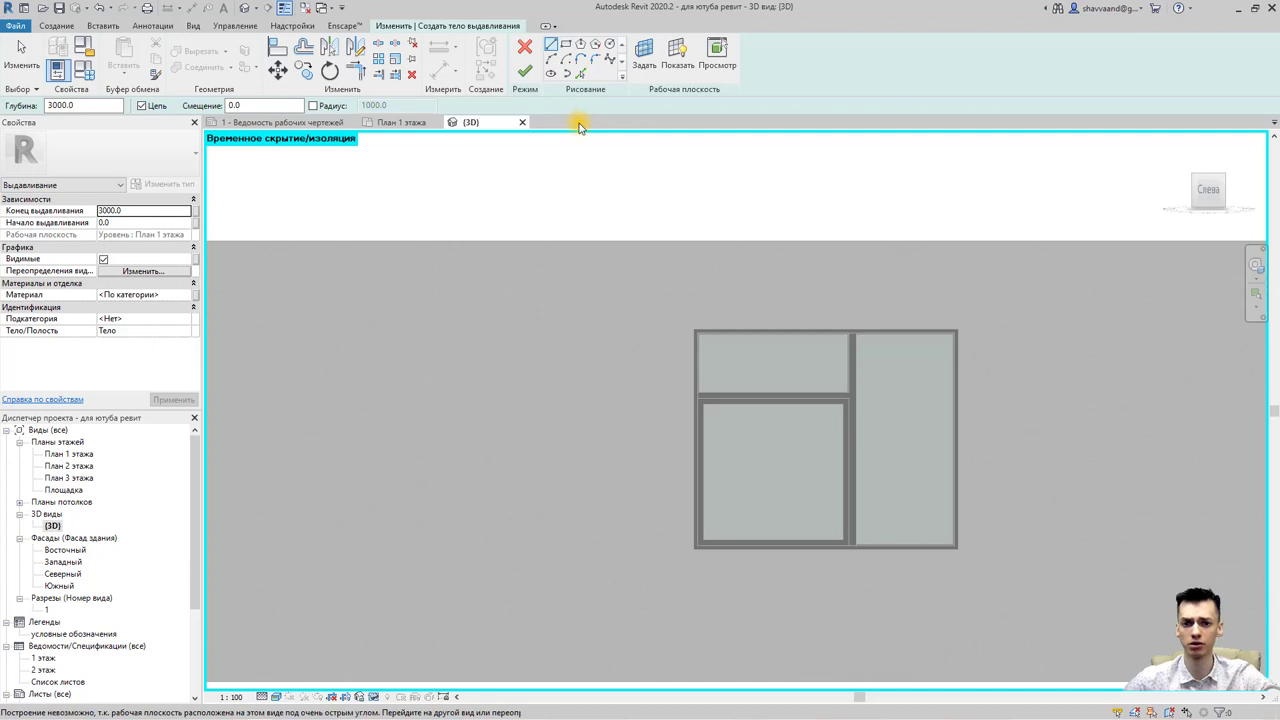
left_click(524, 70)
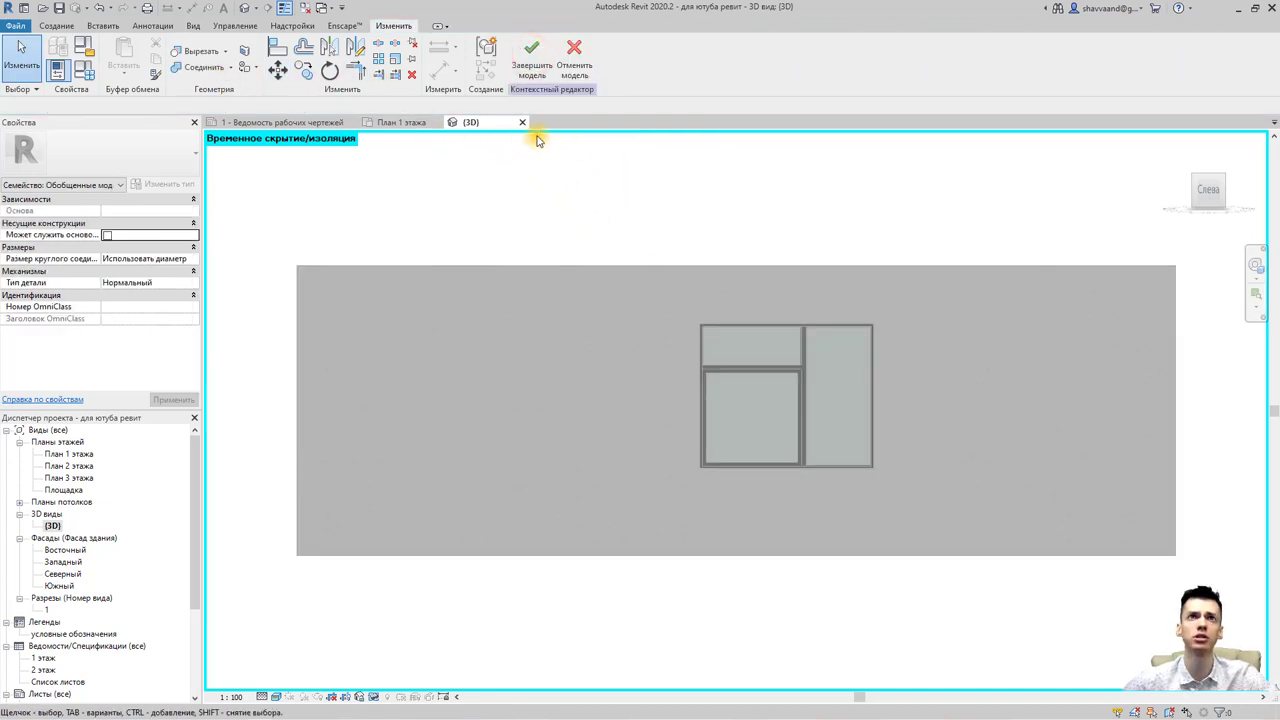
left_click(531, 55)
left_click(680, 380)
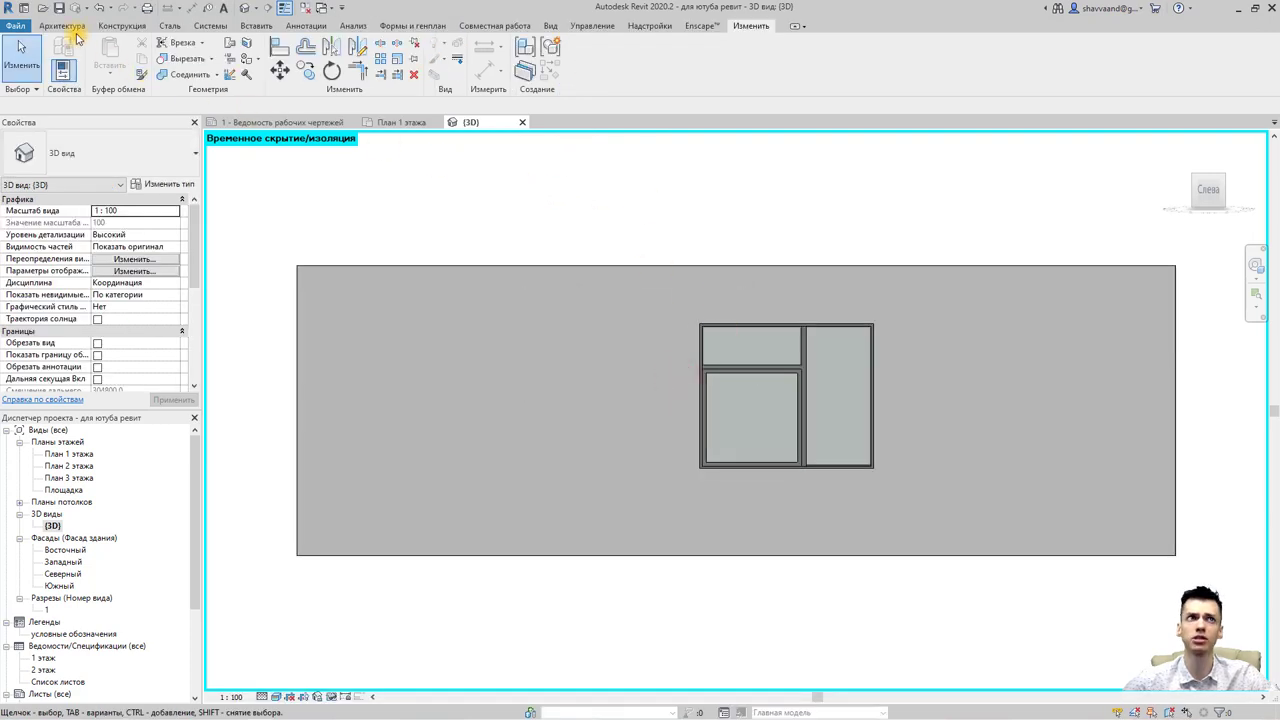
Set the side wall's face as the displayed work plane and orbit to an angled view.
left_click(70, 26)
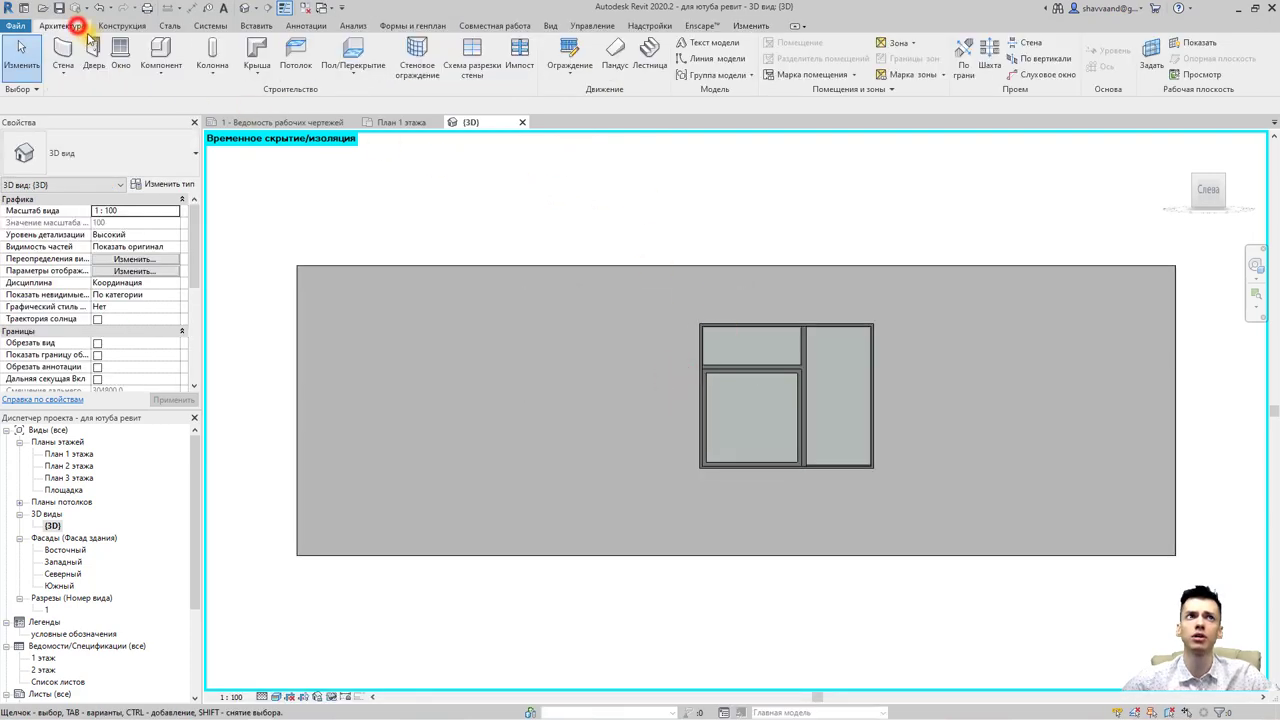
left_click(1150, 55)
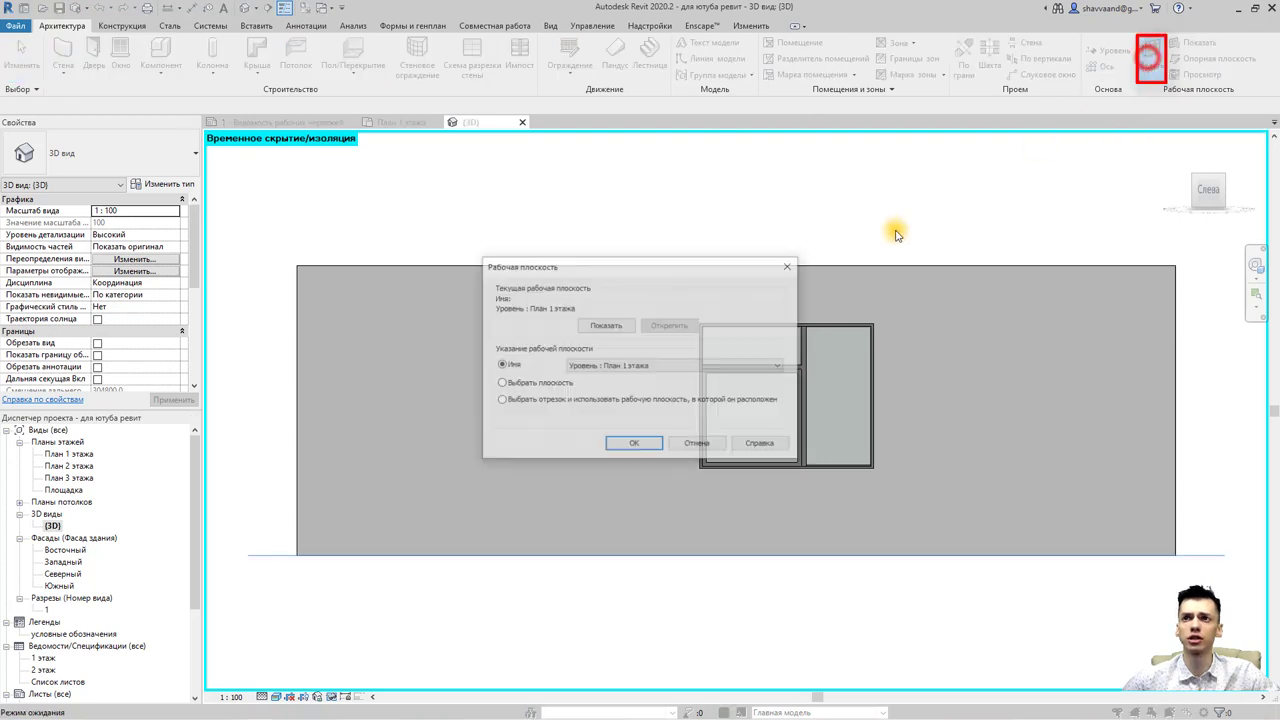
left_click(500, 384)
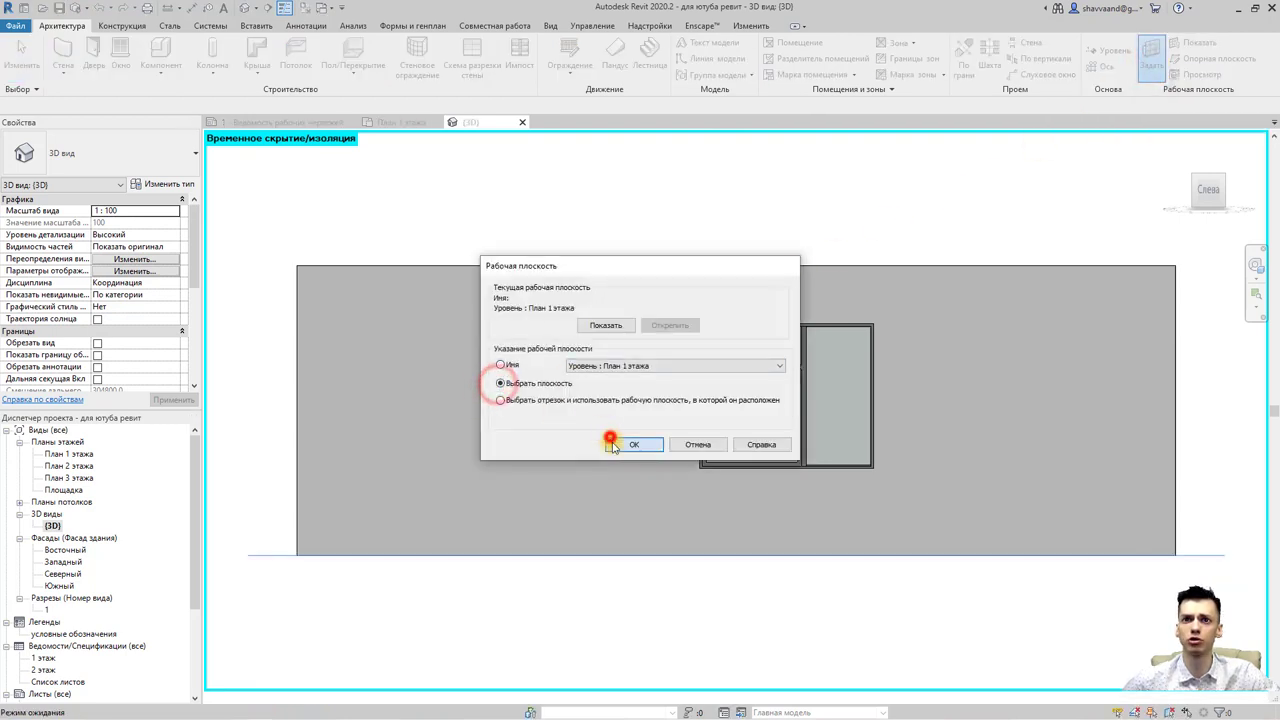
left_click(612, 443)
left_click(588, 269)
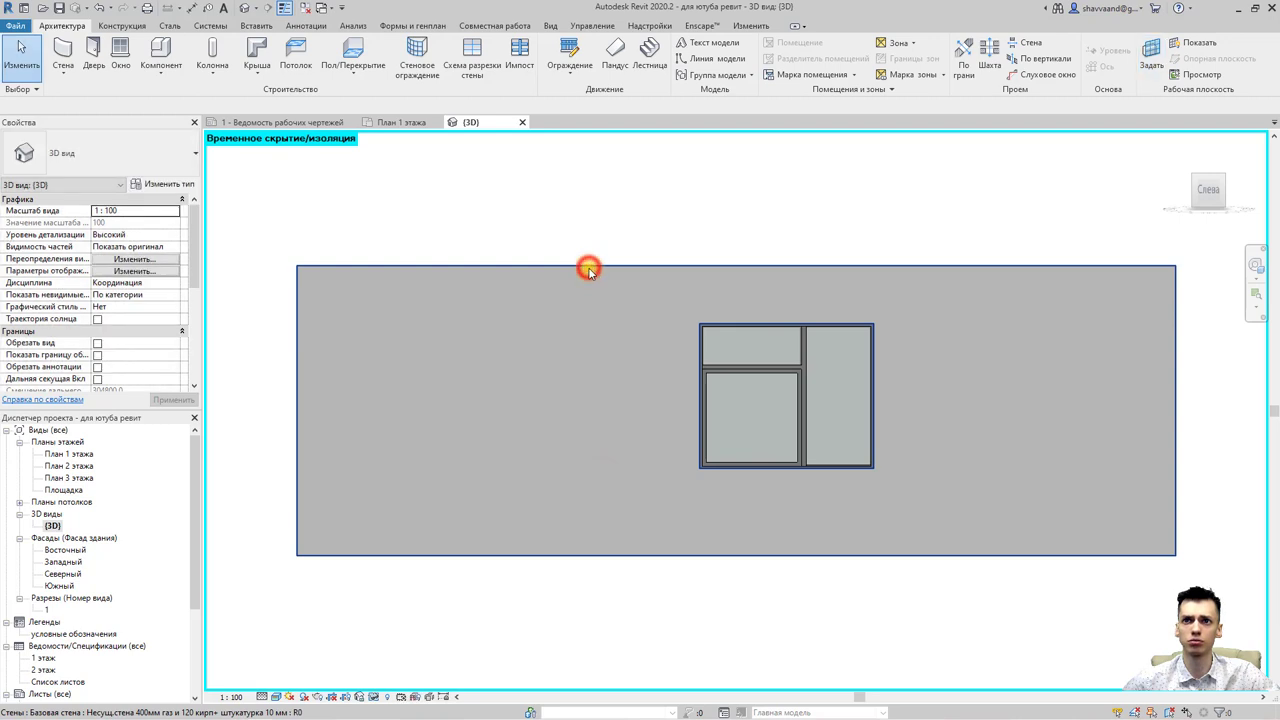
left_click(1190, 43)
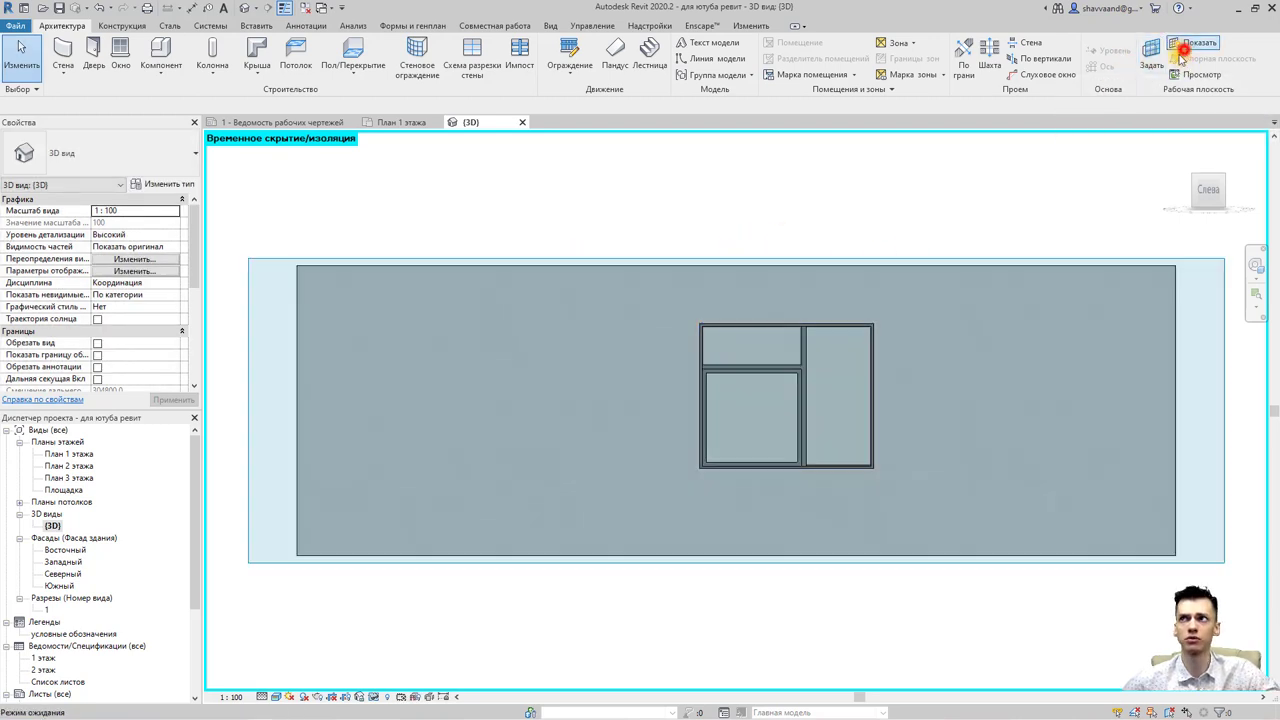
mouse_move(943, 251)
middle_mouse_down("shift")
mouse_move(768, 345)
mouse_move(871, 334)
middle_mouse_up("shift")
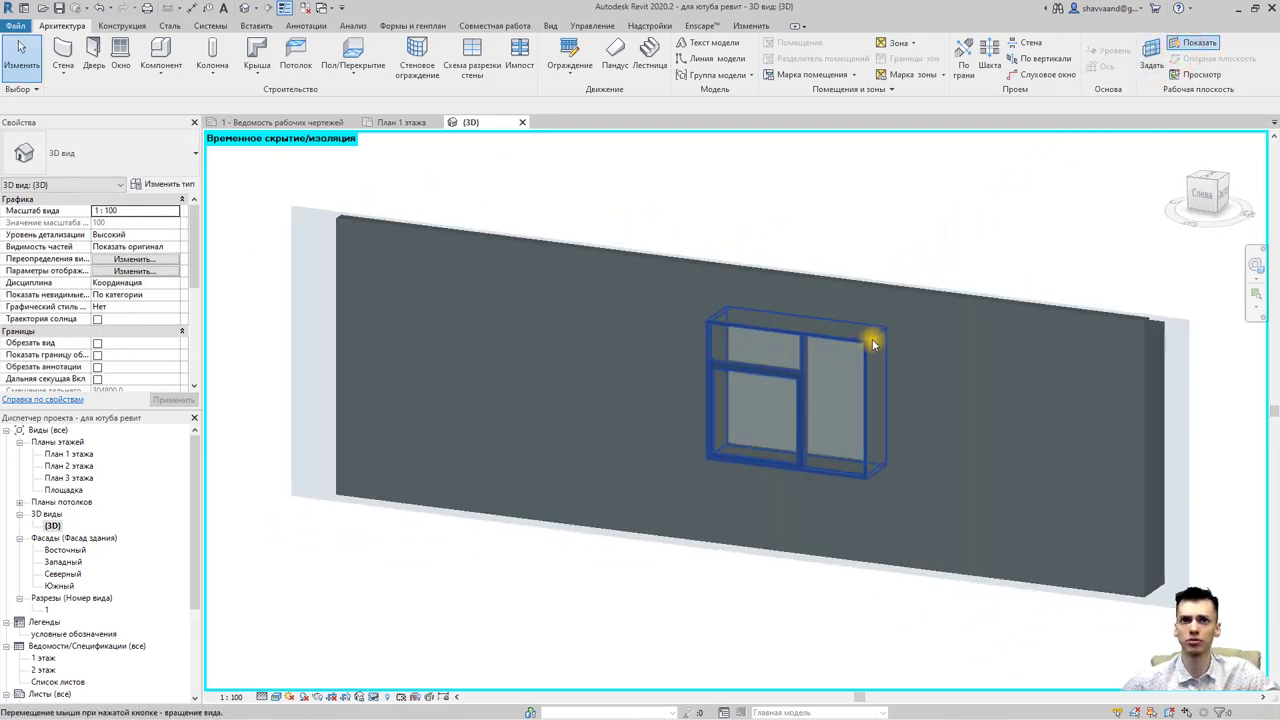
Create a Generic Models in-place family named наличник 2 for the side-window trim.
left_click(155, 84)
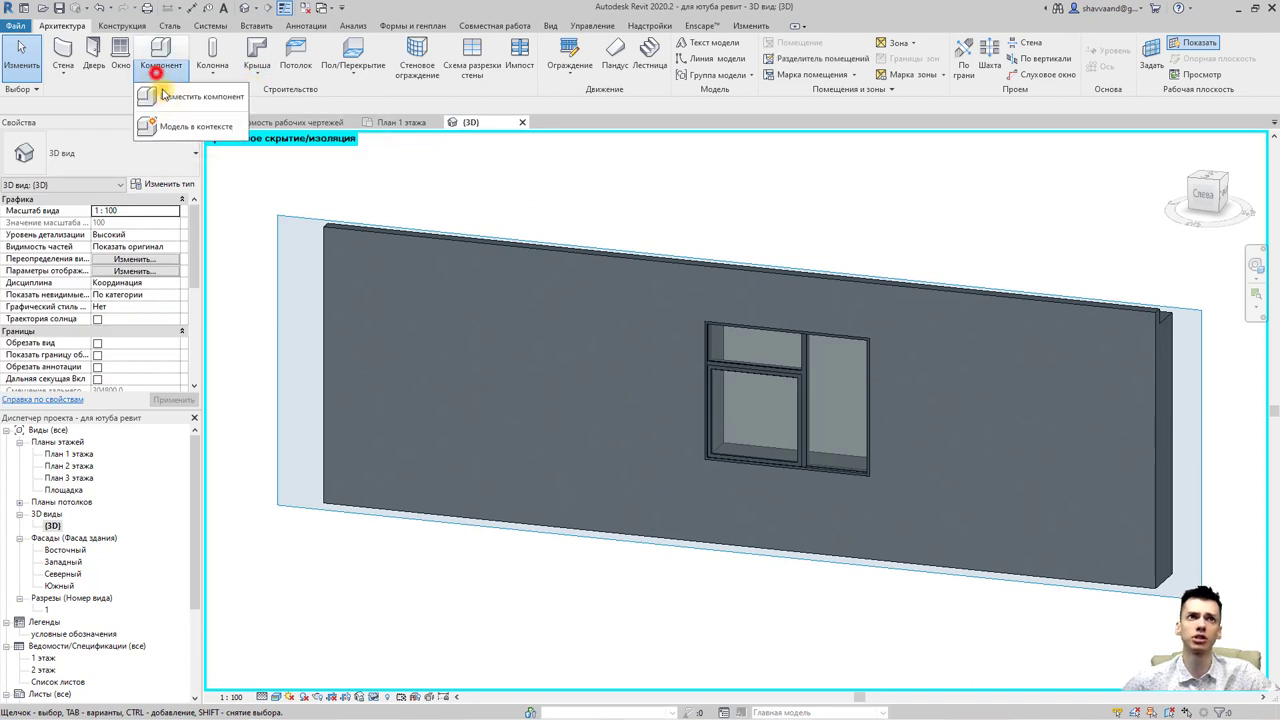
left_click(168, 123)
scroll(621, 350, "down", 2)
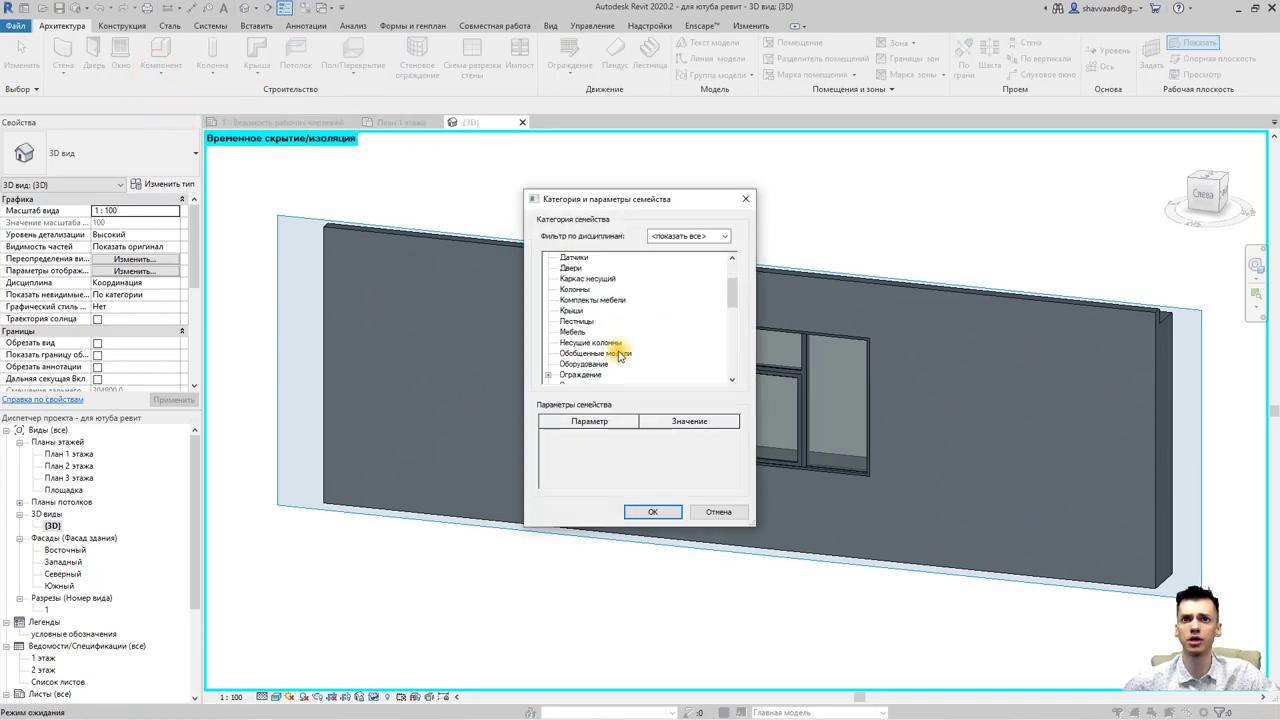
double_click(598, 354)
type("наличник 2")
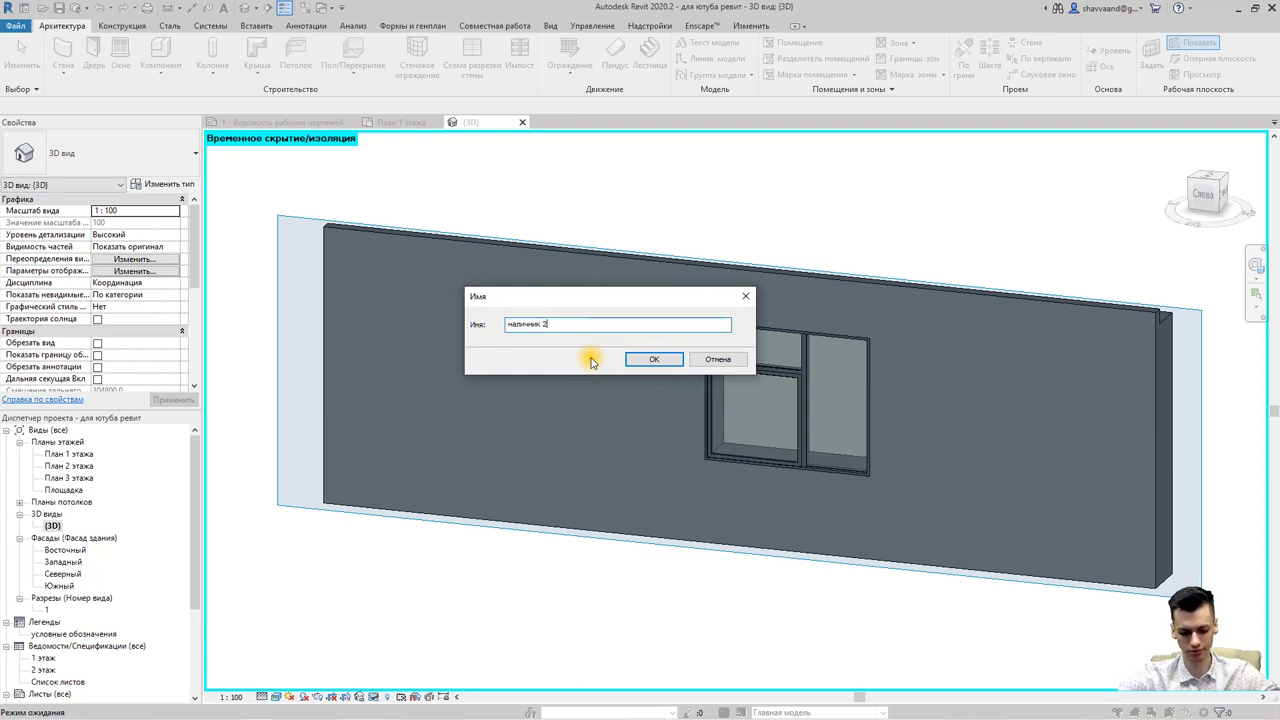
key("Return")
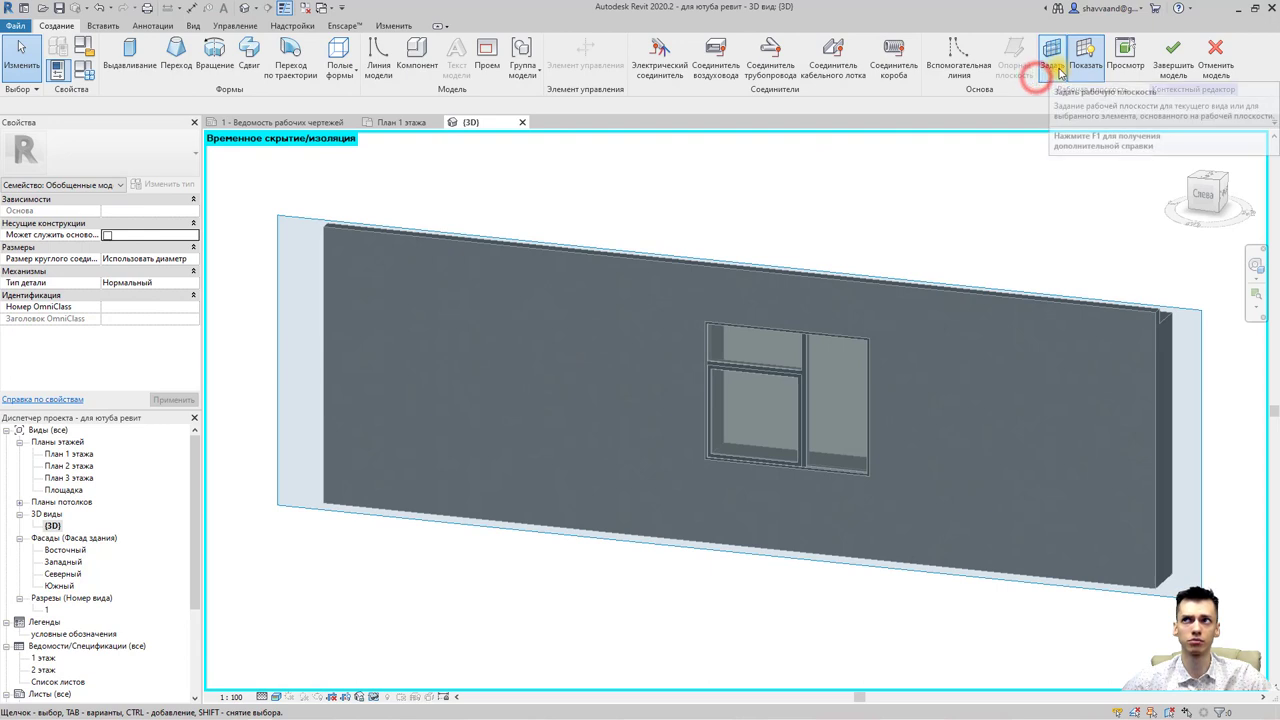
mouse_move(129, 58)
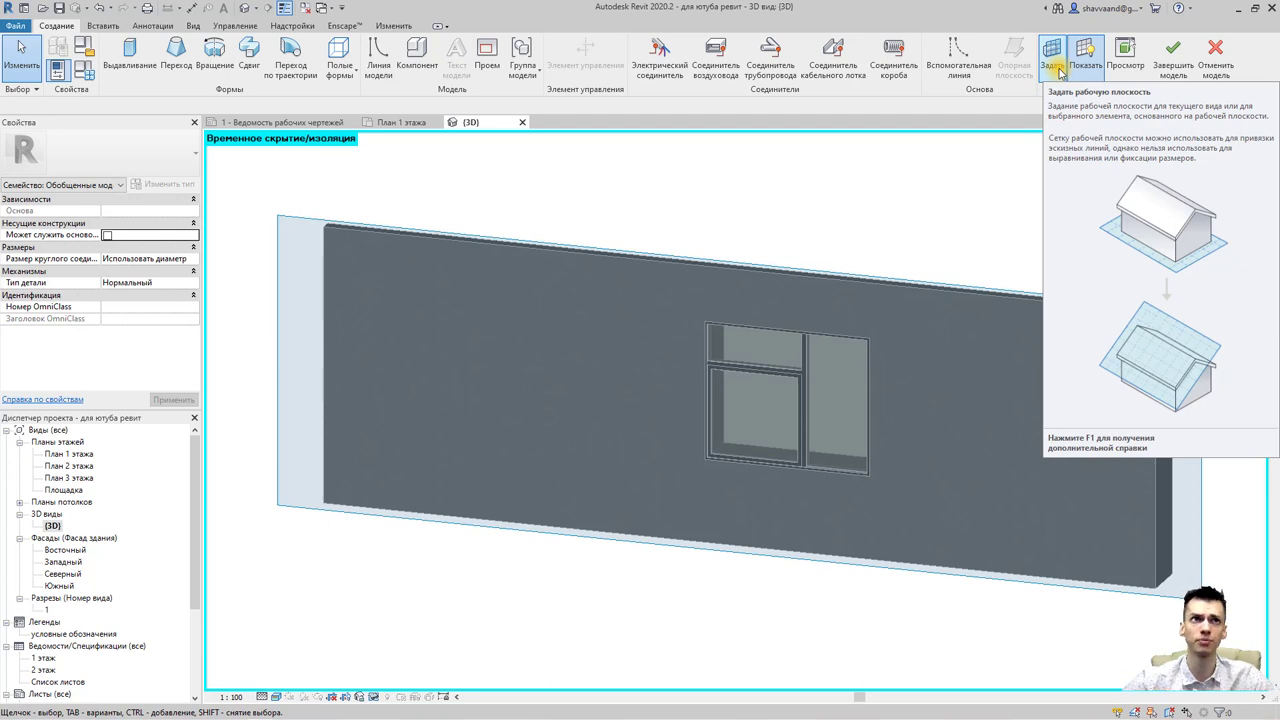
Start an extrusion and trace the window outline as a closed rectangle in Left view.
left_click(155, 72)
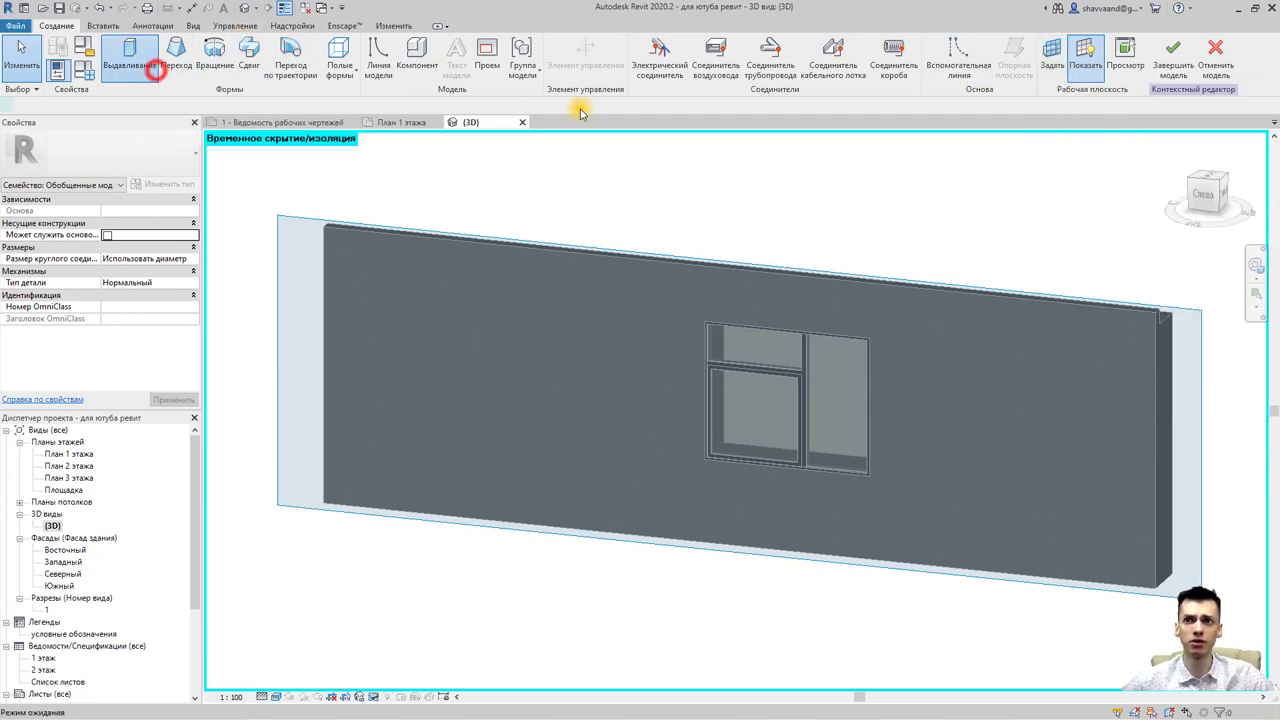
left_click(1203, 193)
scroll(800, 390, "up", 5)
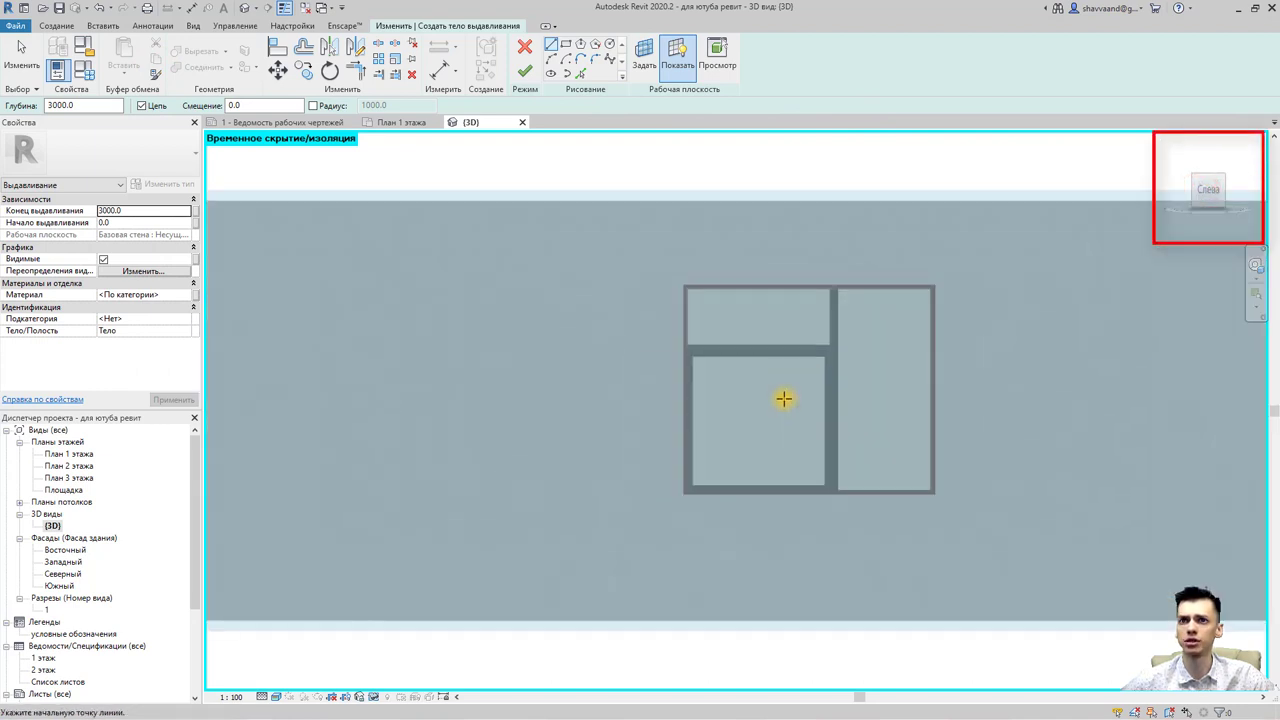
left_click(604, 270)
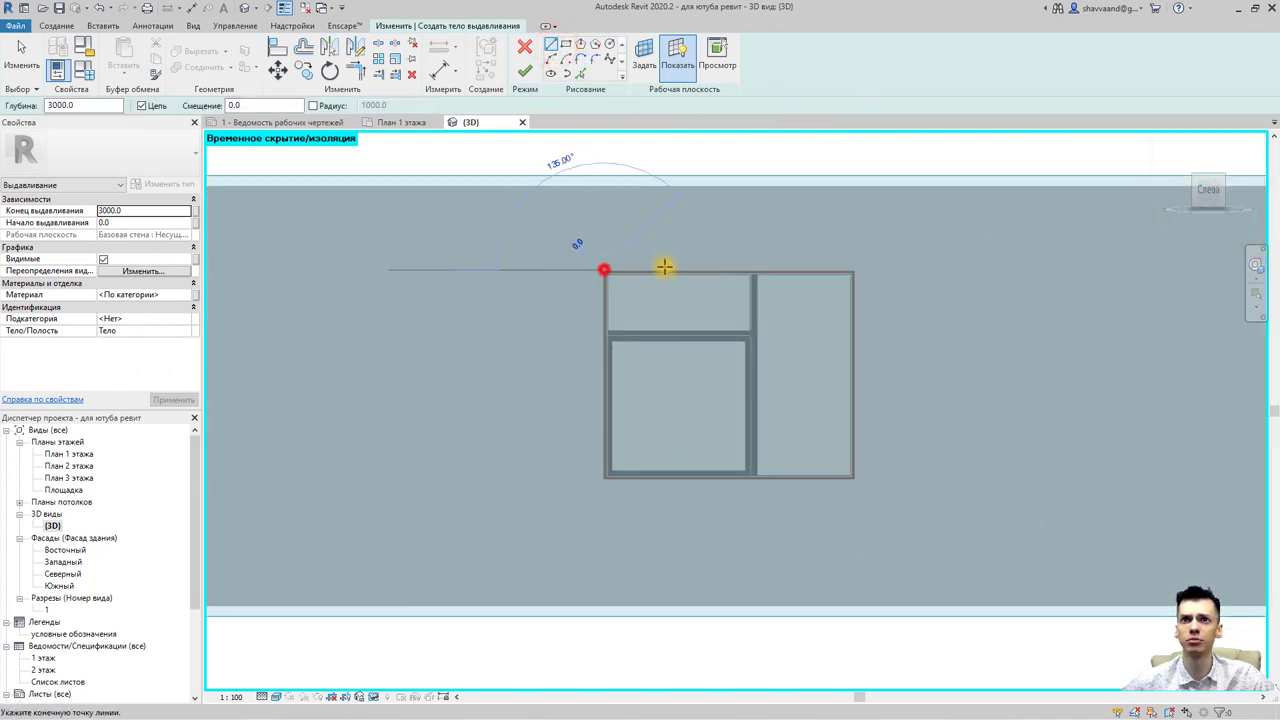
left_click(853, 270)
left_click(855, 478)
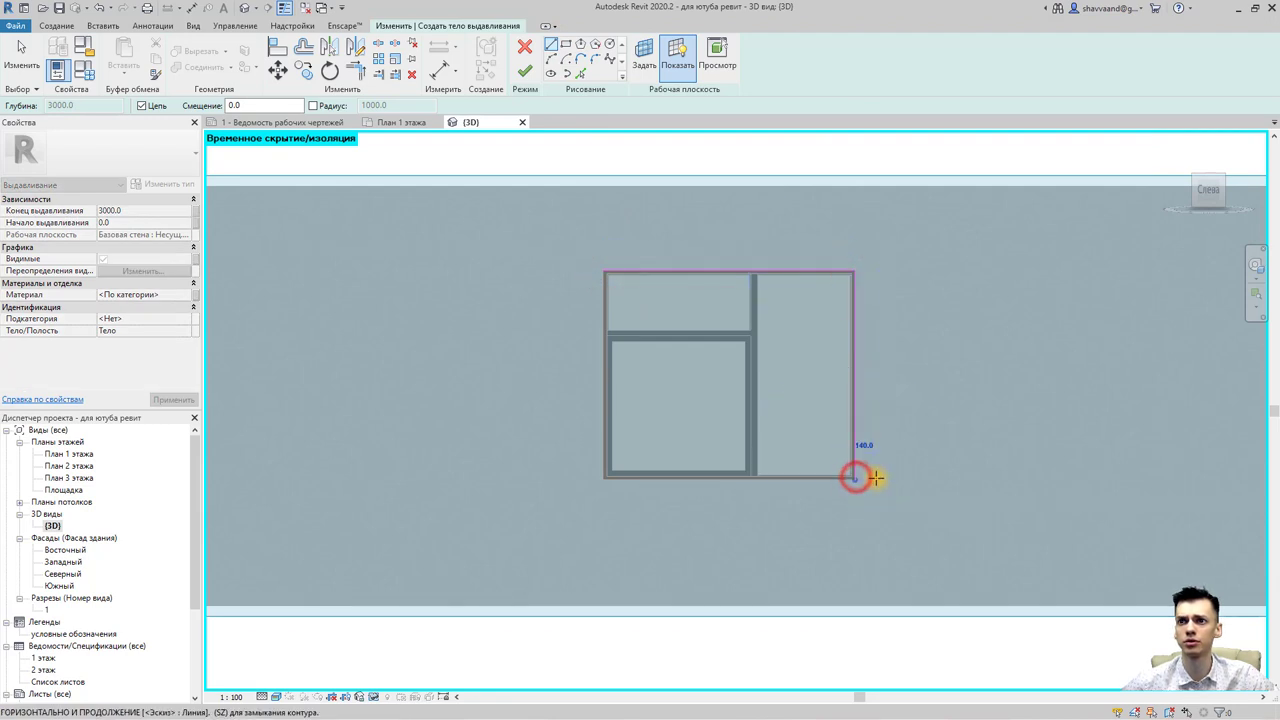
left_click(605, 478)
left_click(601, 270)
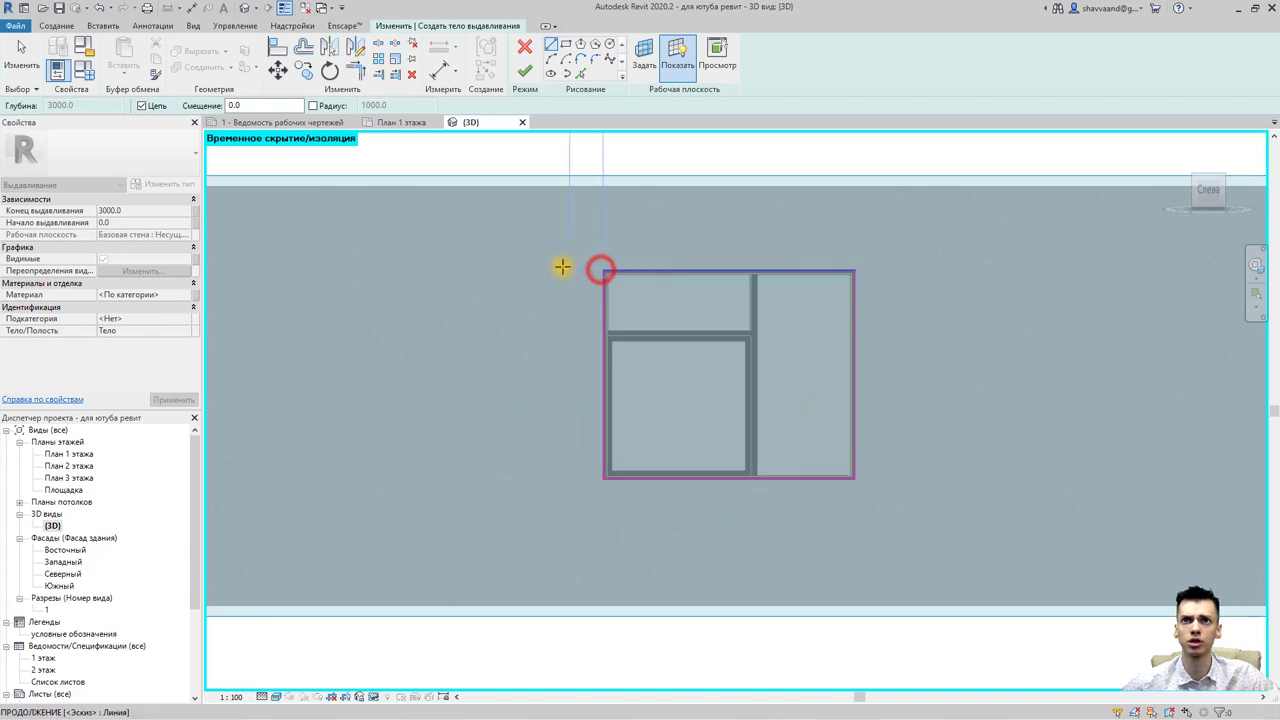
Offset copies of all four outline edges outward to form the outer trim loop.
left_click(304, 47)
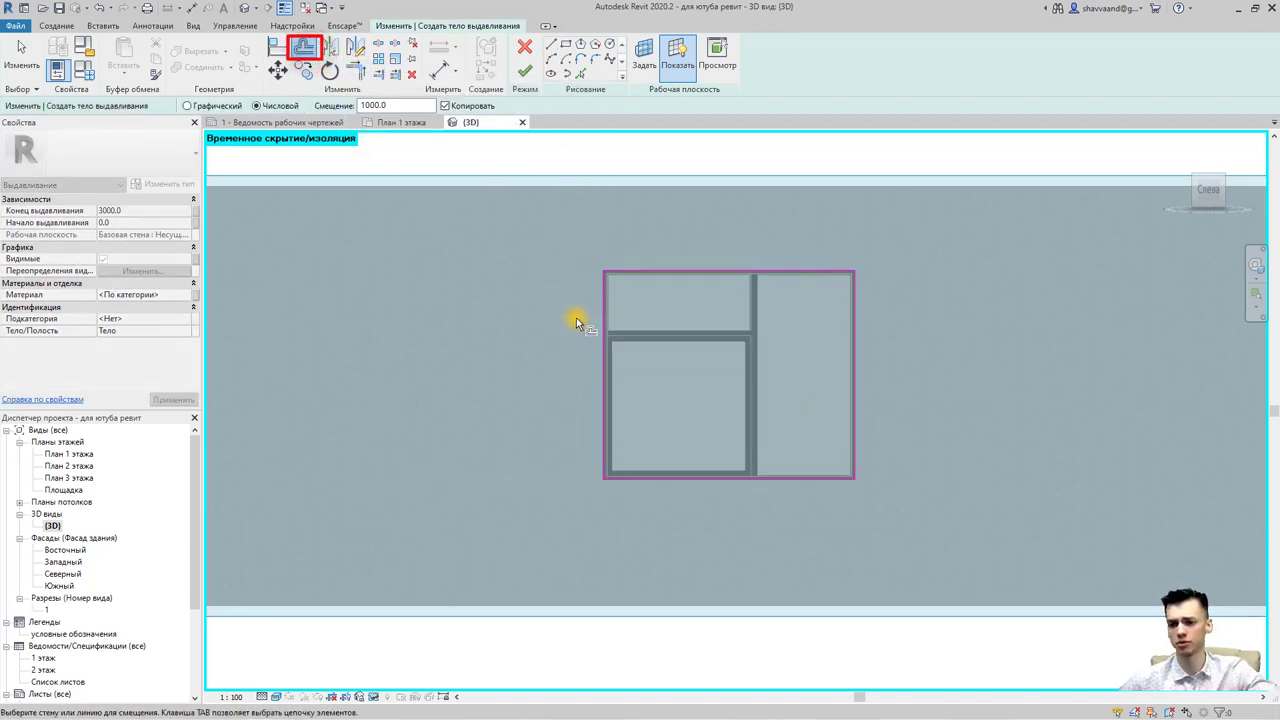
left_click(390, 104)
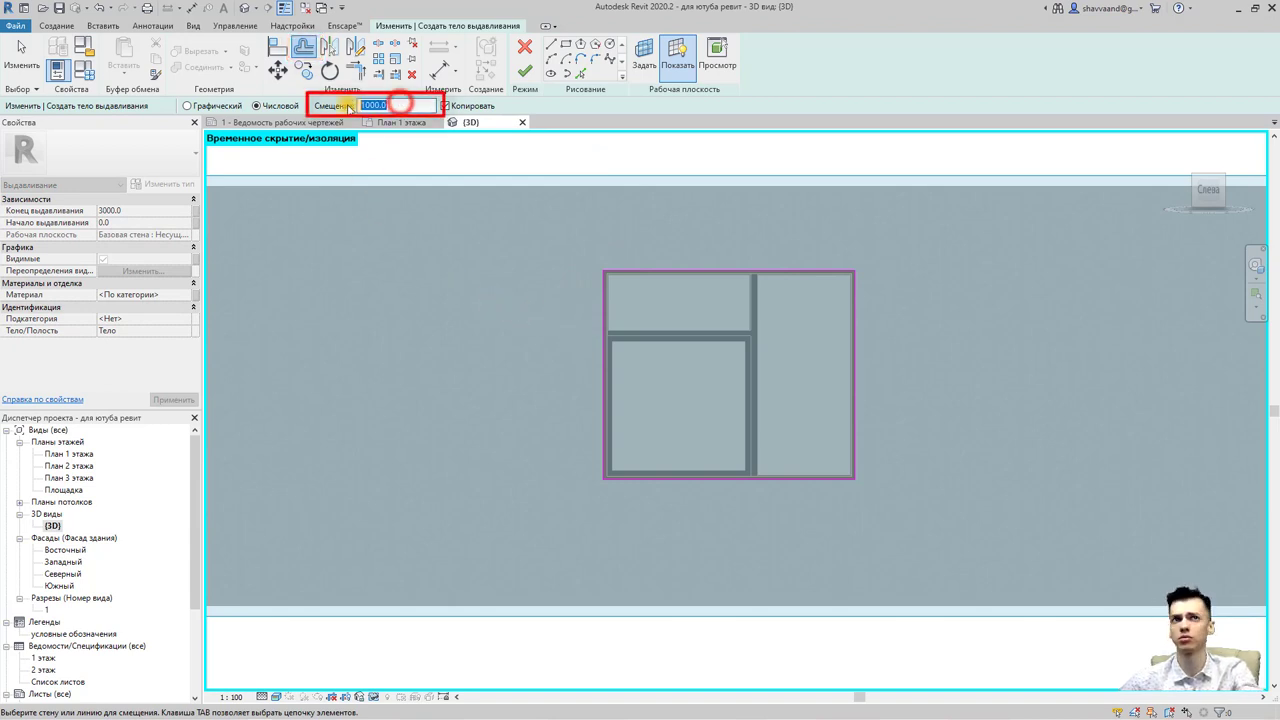
type("12")
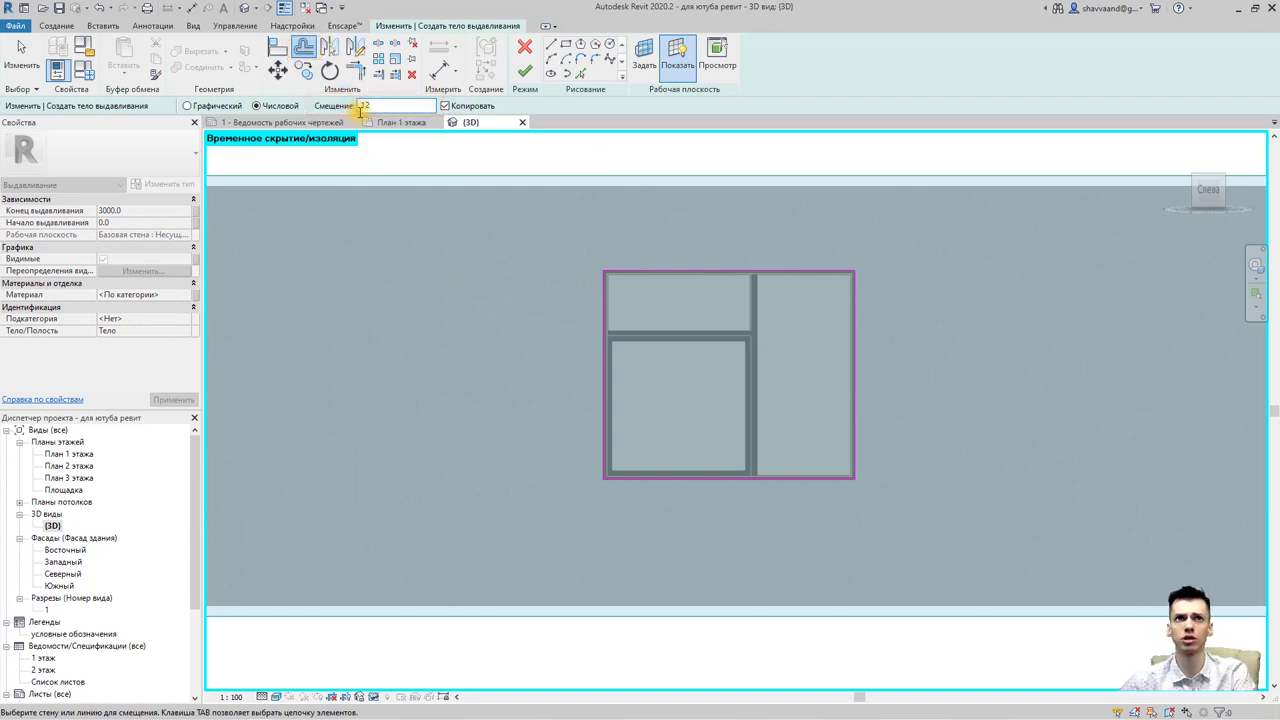
type("00.0")
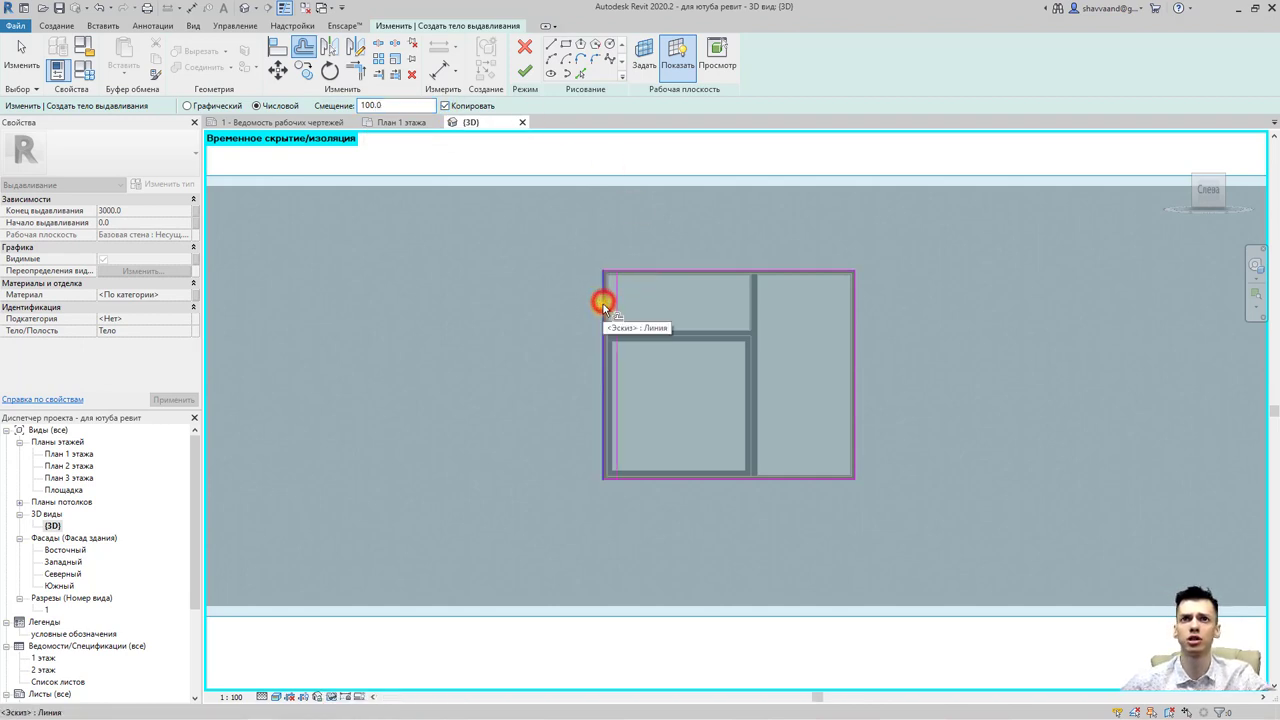
left_click(601, 298)
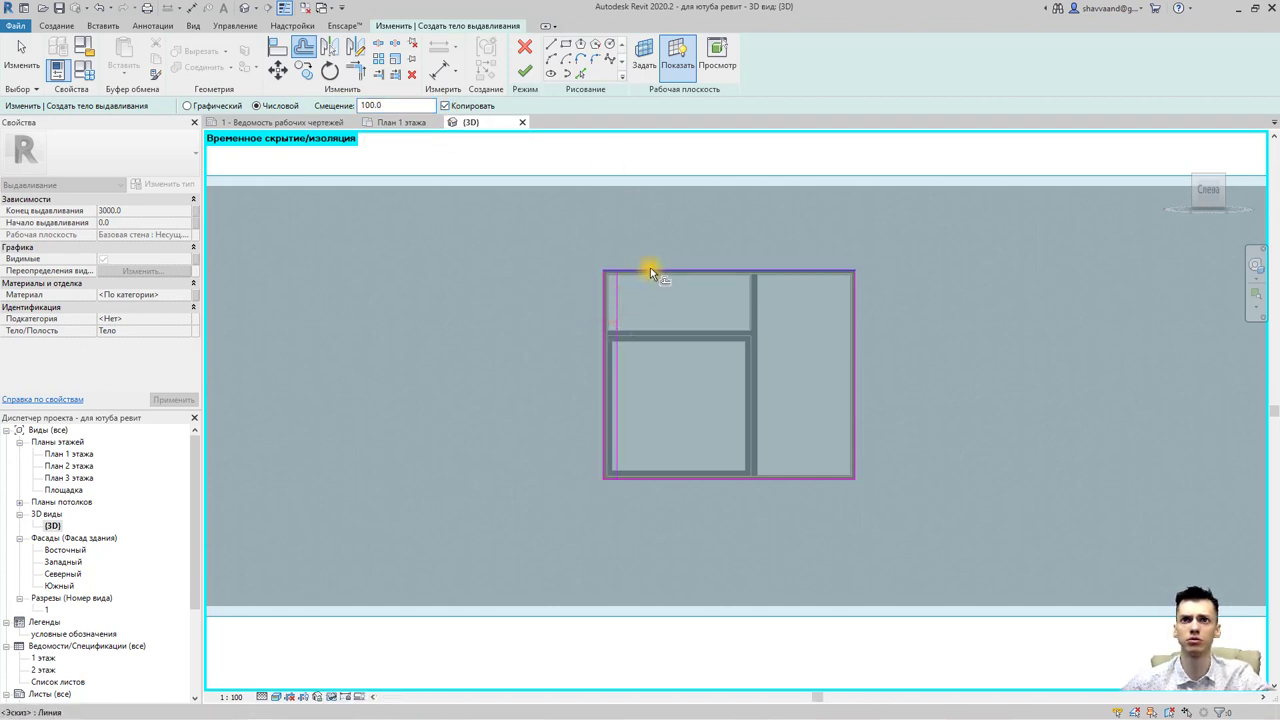
left_click(600, 302)
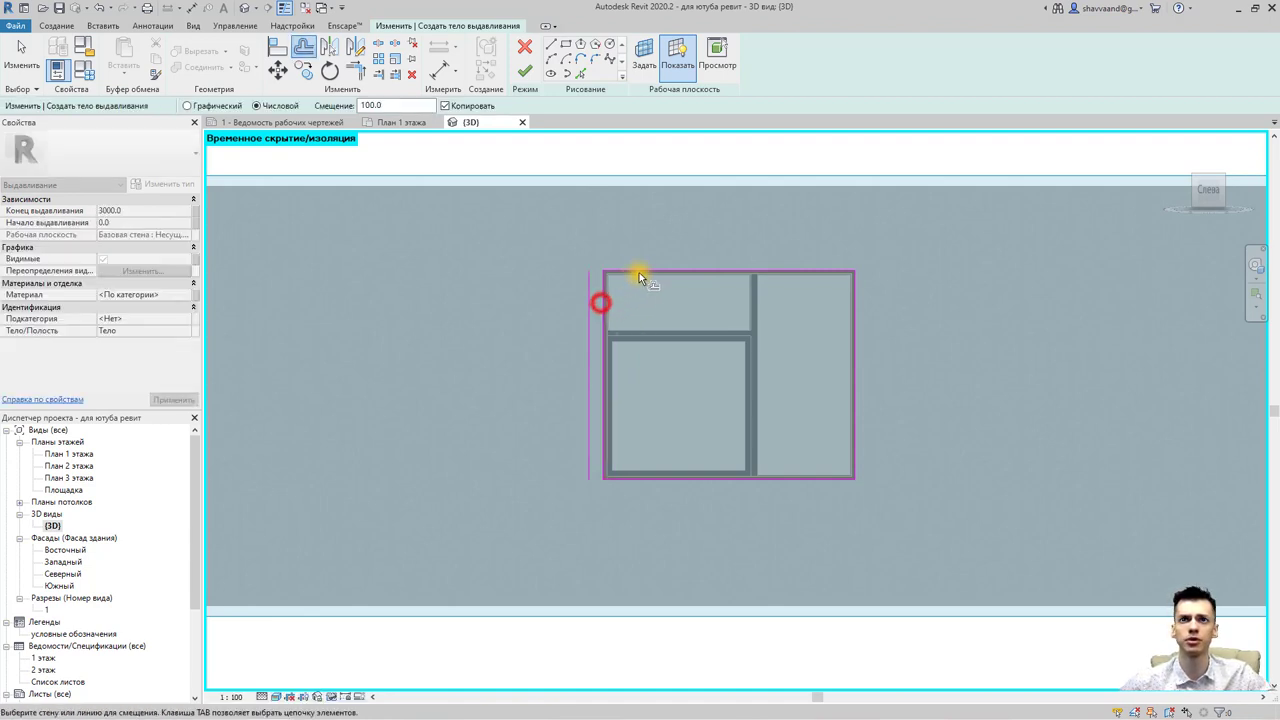
left_click(640, 272)
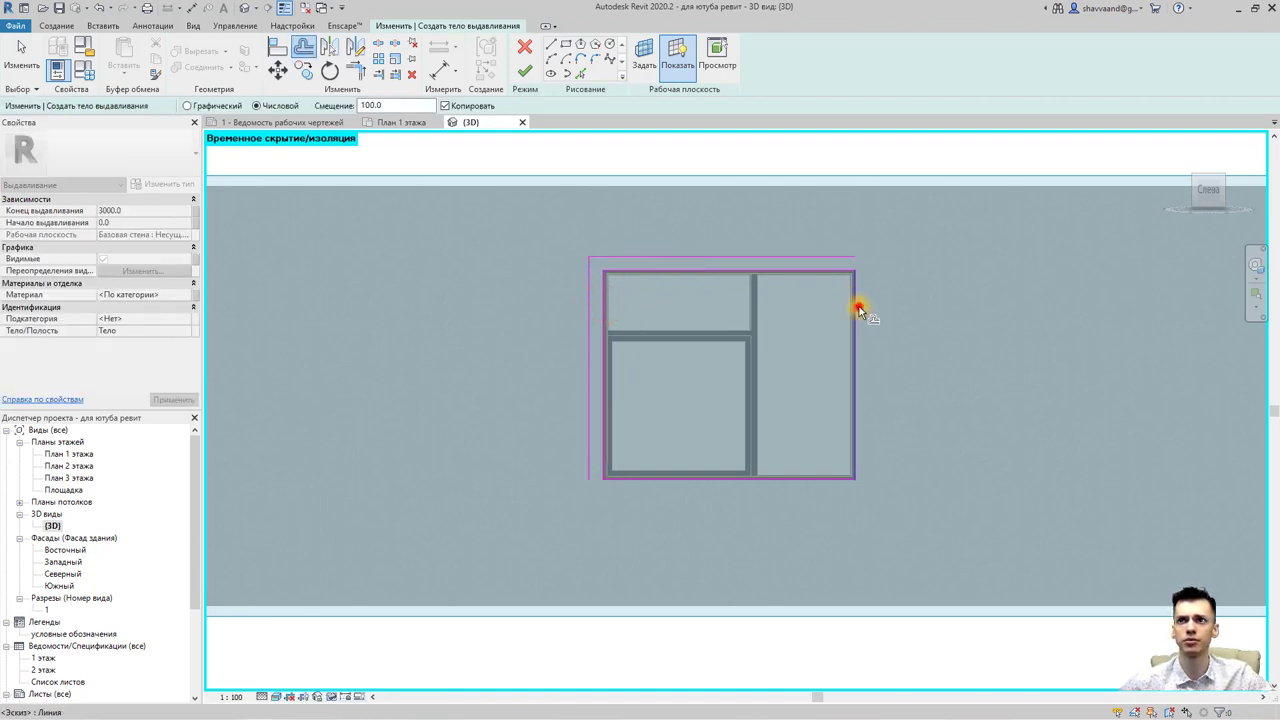
left_click(858, 307)
left_click(781, 480)
key("Escape")
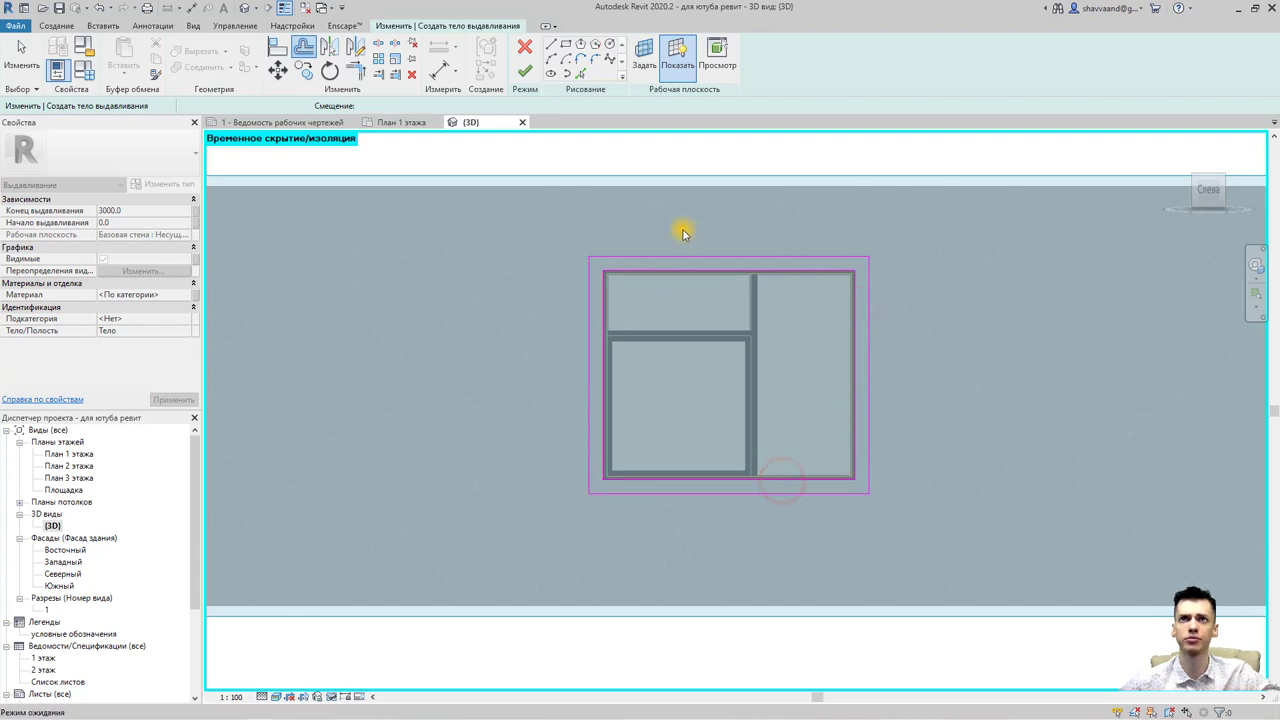
left_click(139, 211)
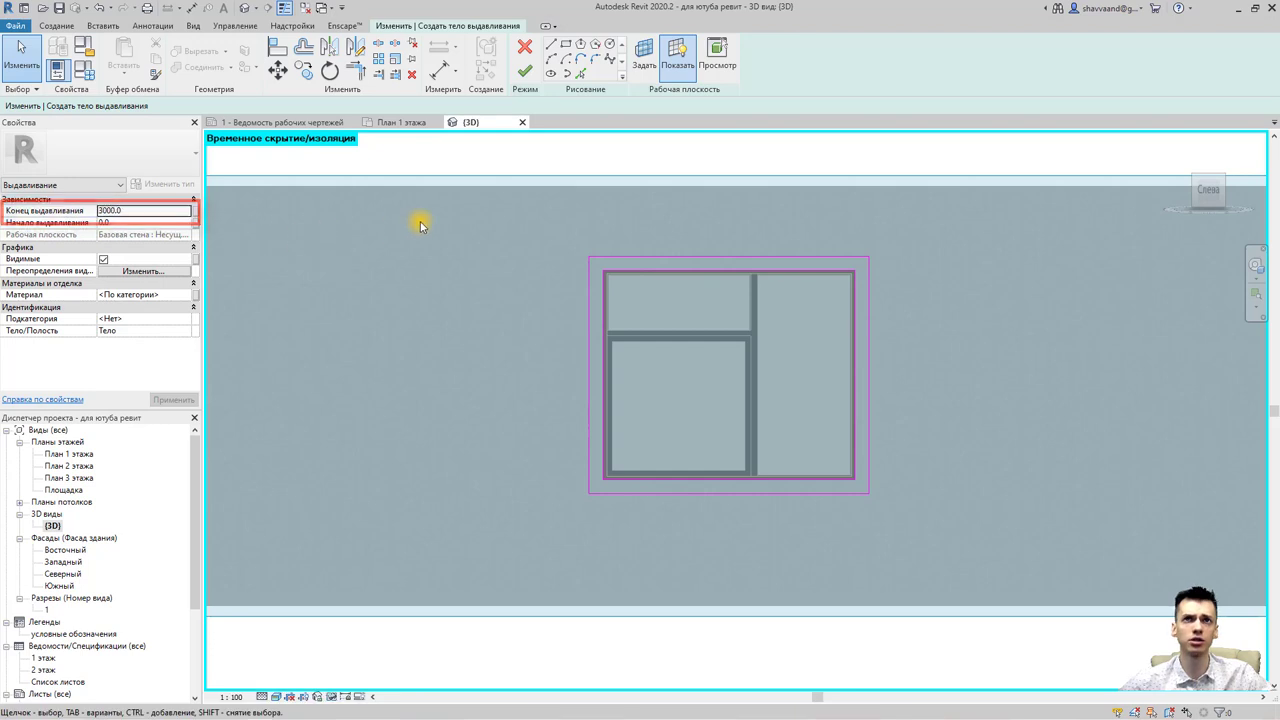
Finish the extrusion sketch and change its depth from 3000 to 80.
left_click(160, 218)
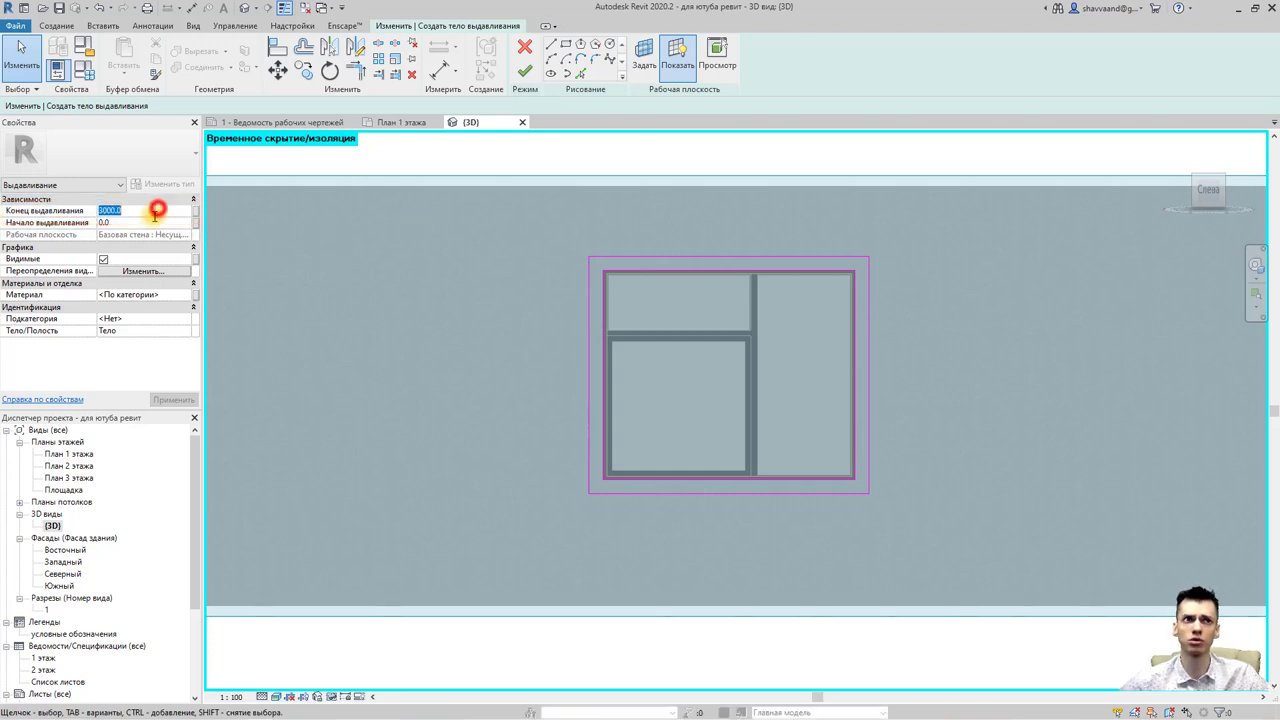
left_click(522, 72)
scroll(686, 374, "down", 1)
mouse_move(826, 334)
middle_mouse_down("shift")
mouse_move(783, 402)
mouse_move(669, 463)
mouse_move(646, 406)
middle_mouse_up("shift")
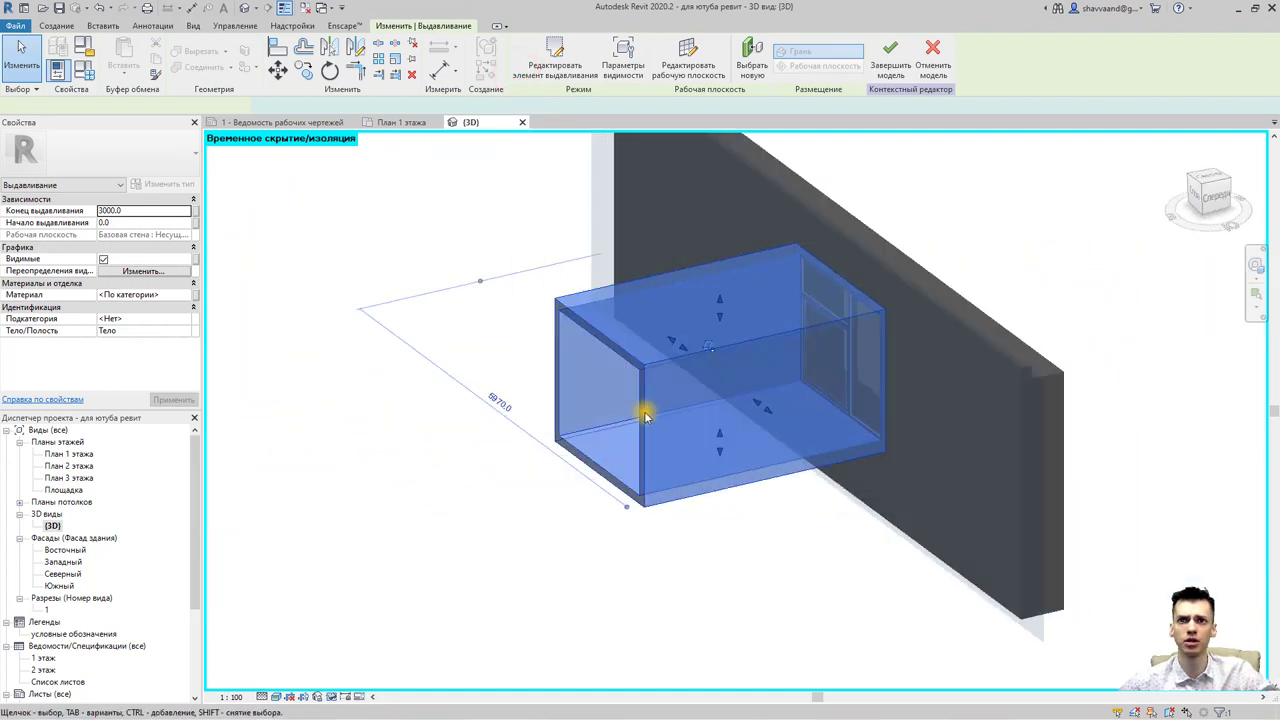
left_click(110, 212)
left_click_drag(135, 210, 78, 211)
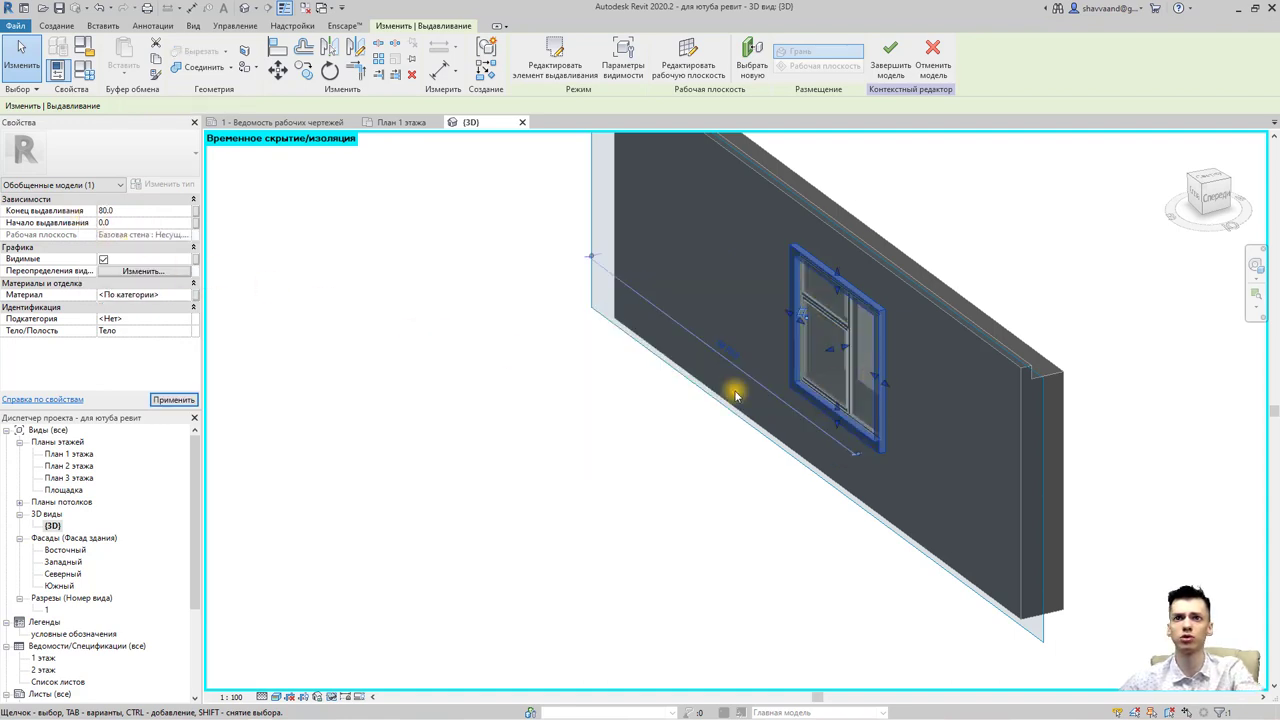
scroll(1025, 270, "up", 2)
key("Escape")
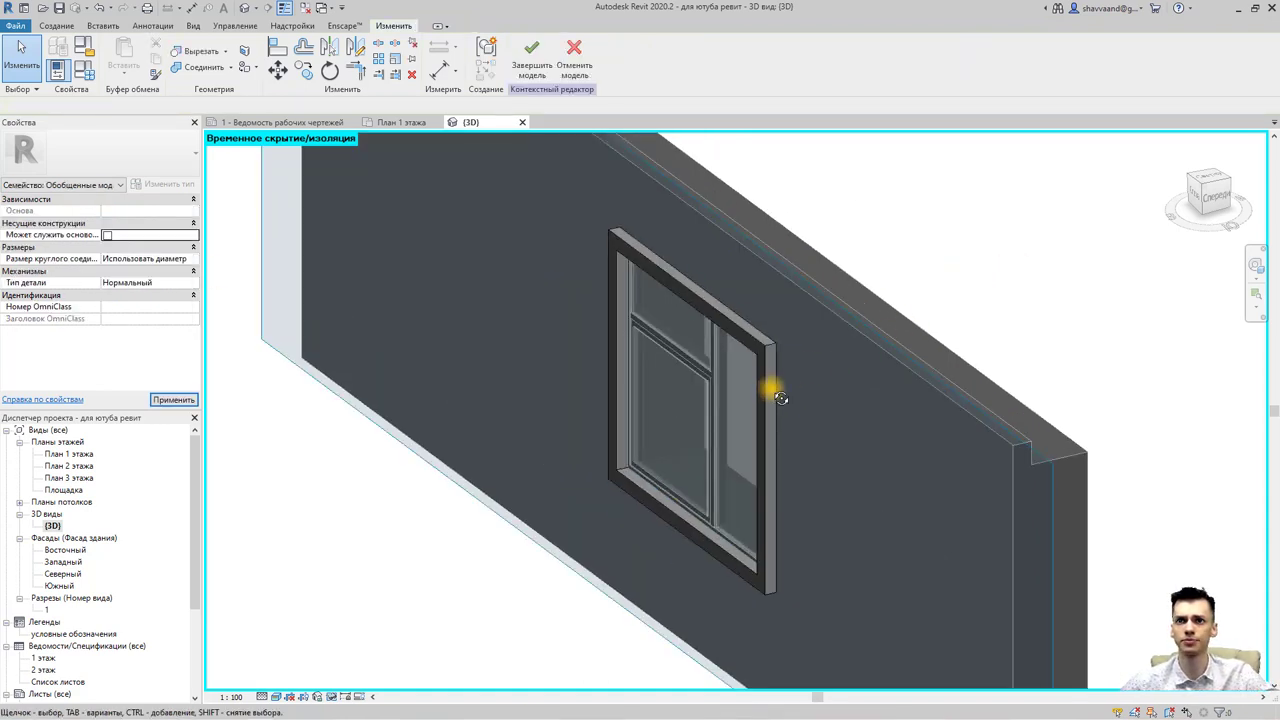
Assign the Штукатурка plaster material to the new window frame and inspect it in 3D.
middle_click_drag(771, 371, 777, 354, "shift")
left_click(725, 368)
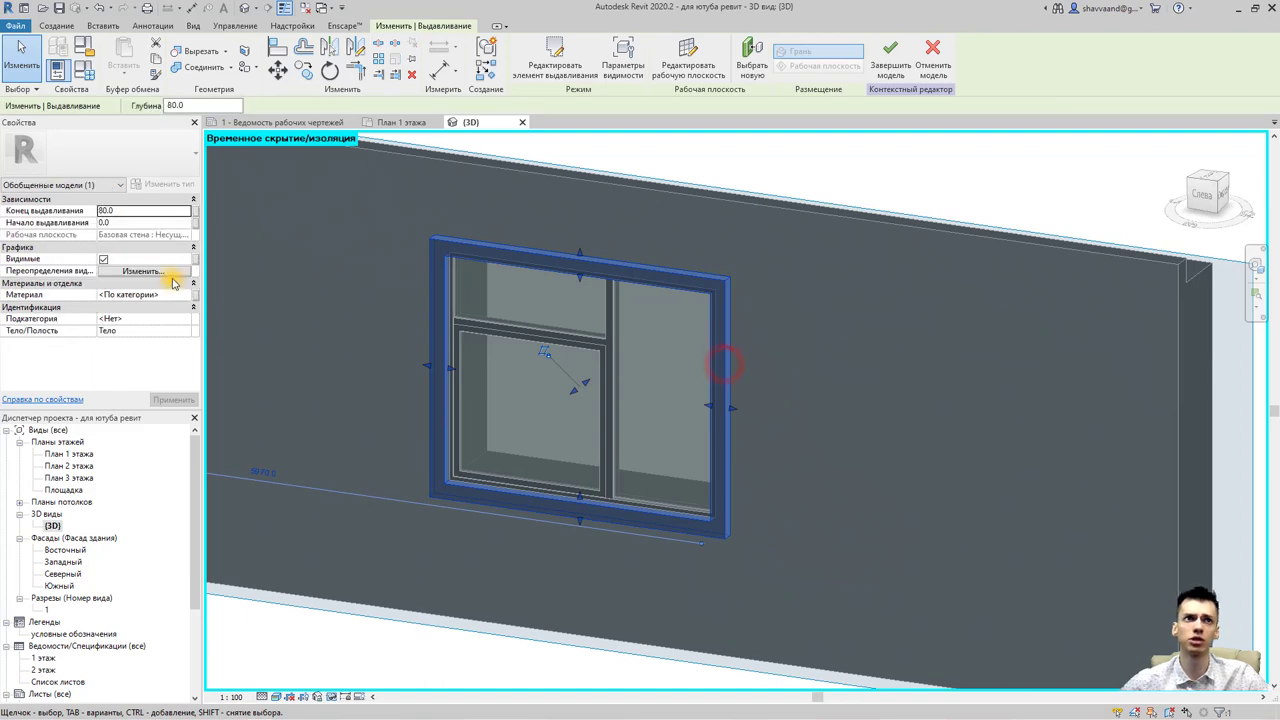
left_click(193, 295)
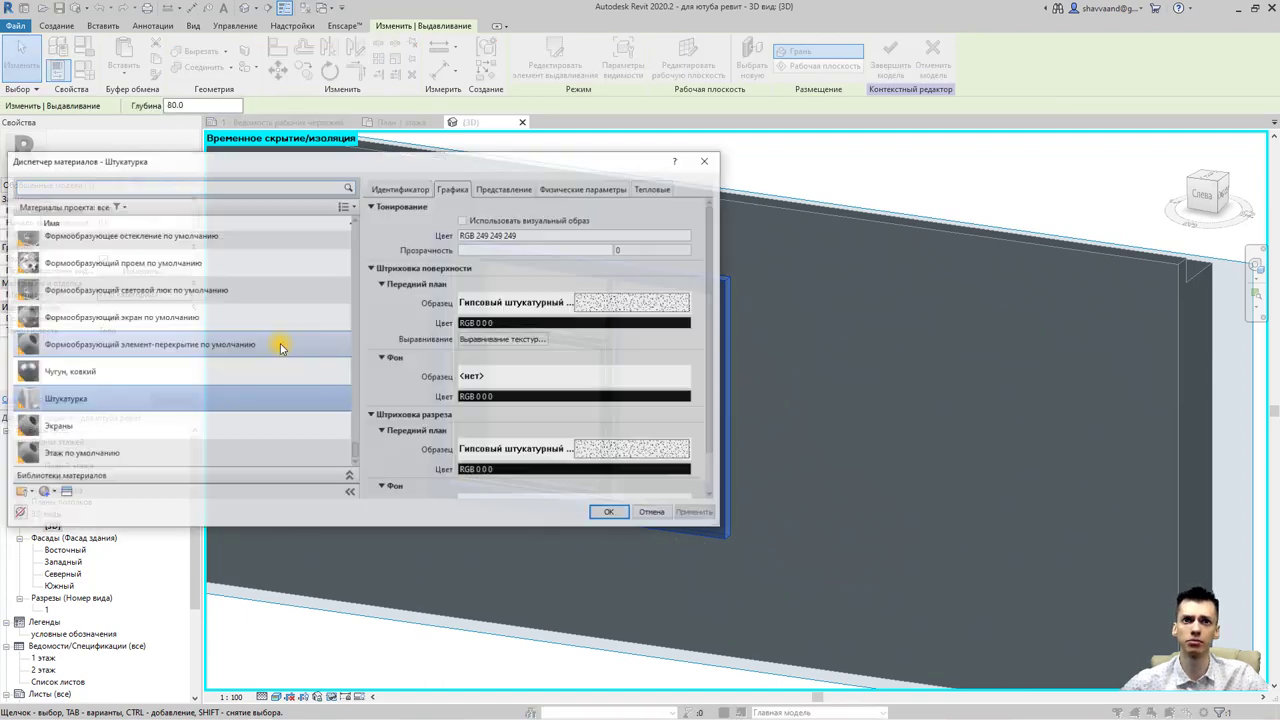
double_click(177, 399)
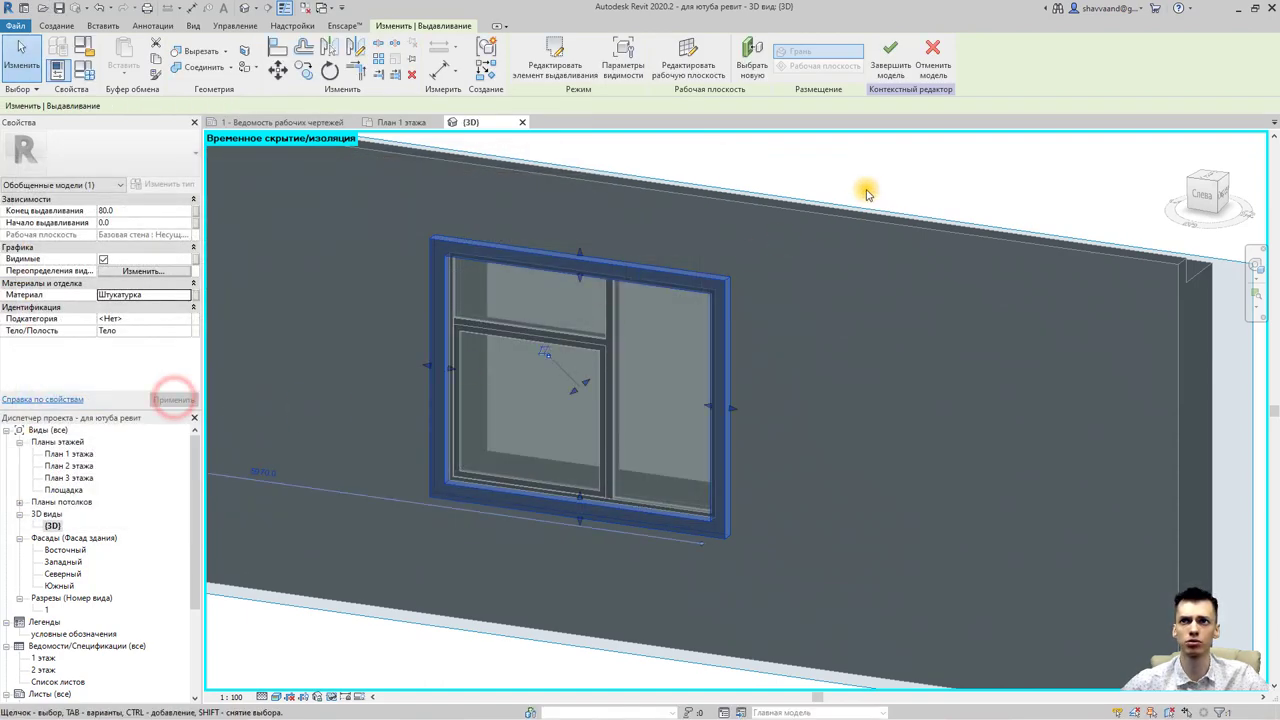
left_click(868, 186)
mouse_move(677, 363)
middle_mouse_down("shift")
mouse_move(880, 357)
mouse_move(825, 401)
mouse_move(494, 391)
mouse_move(626, 386)
mouse_move(628, 433)
mouse_move(571, 449)
middle_mouse_up("shift")
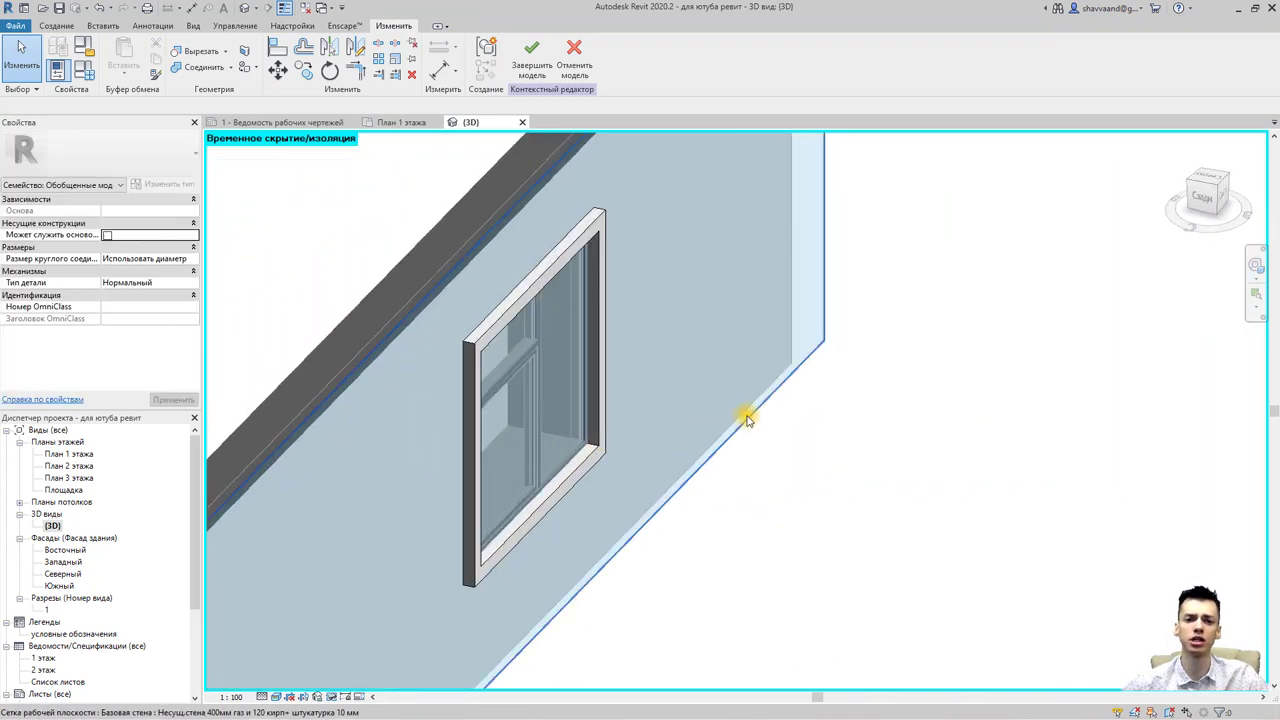